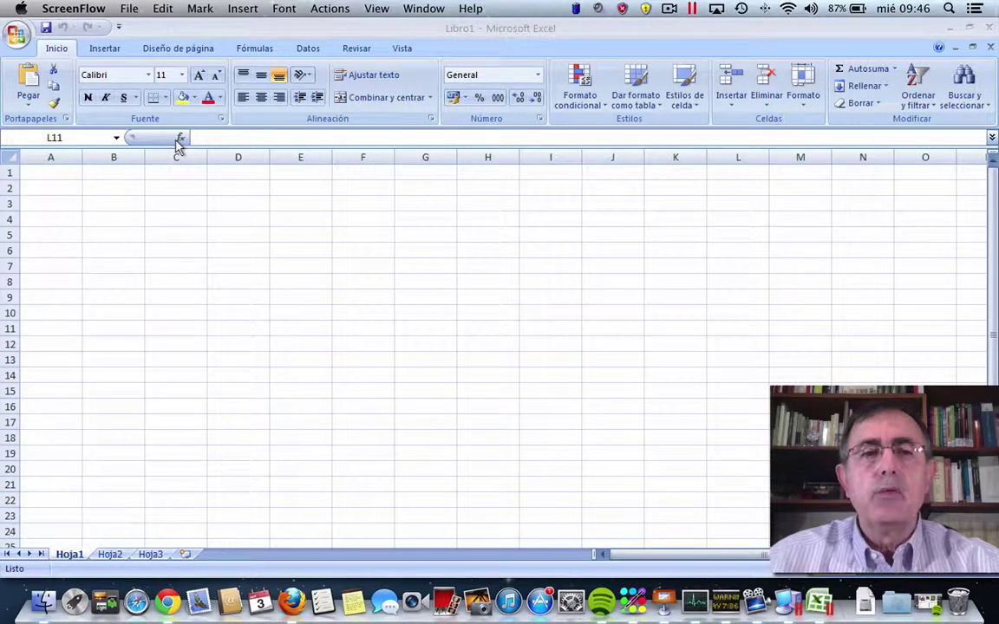
# Step: Open the Insert Function dialog for cell L11 and review its categories and the recently used functions, including CONTAR, SUMA and DESVEST
pyautogui.click(178, 145)
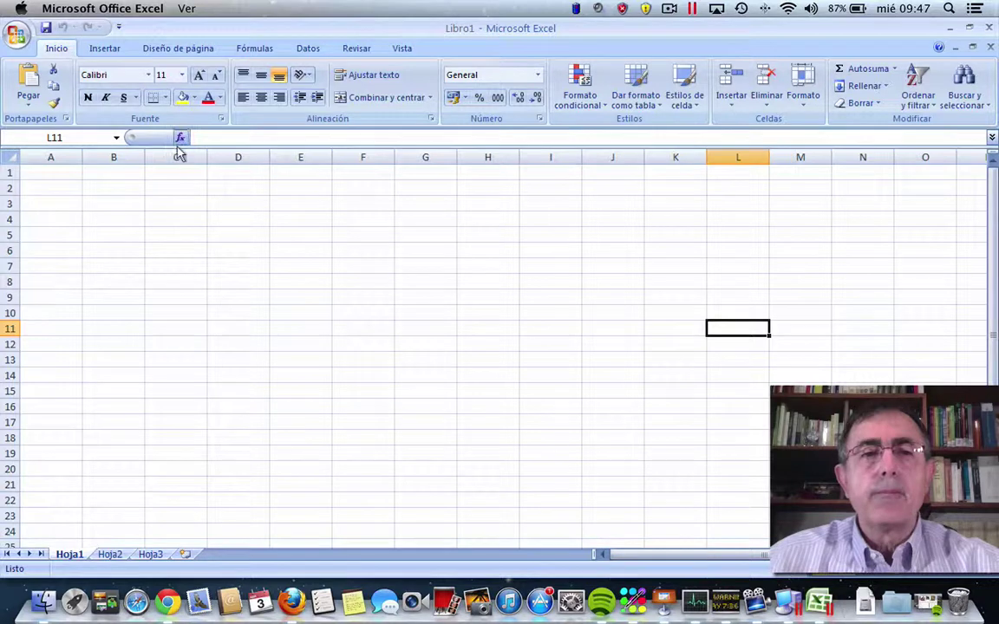
pyautogui.click(179, 141)
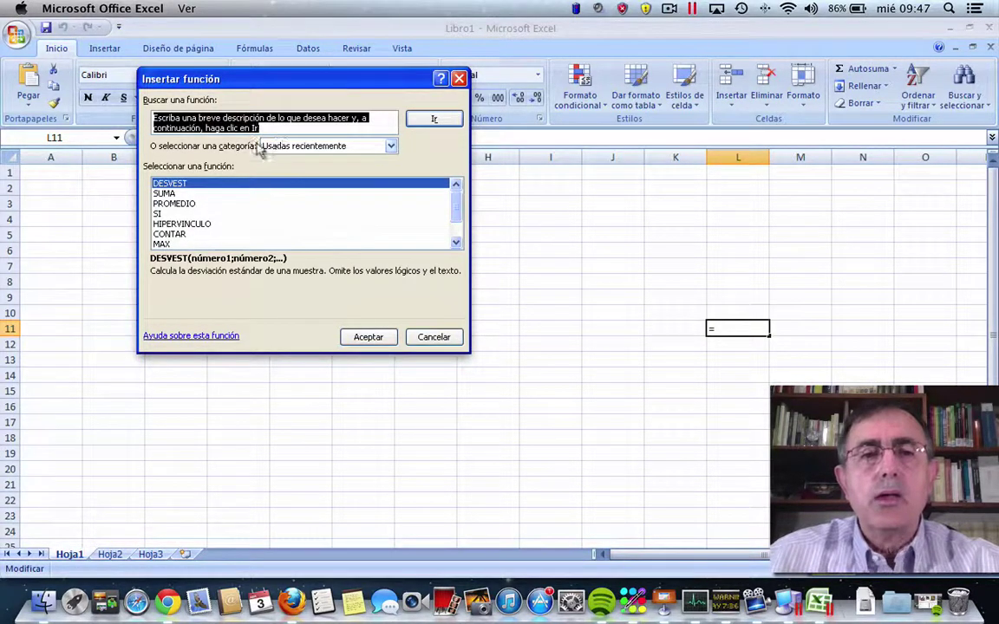
pyautogui.click(389, 147)
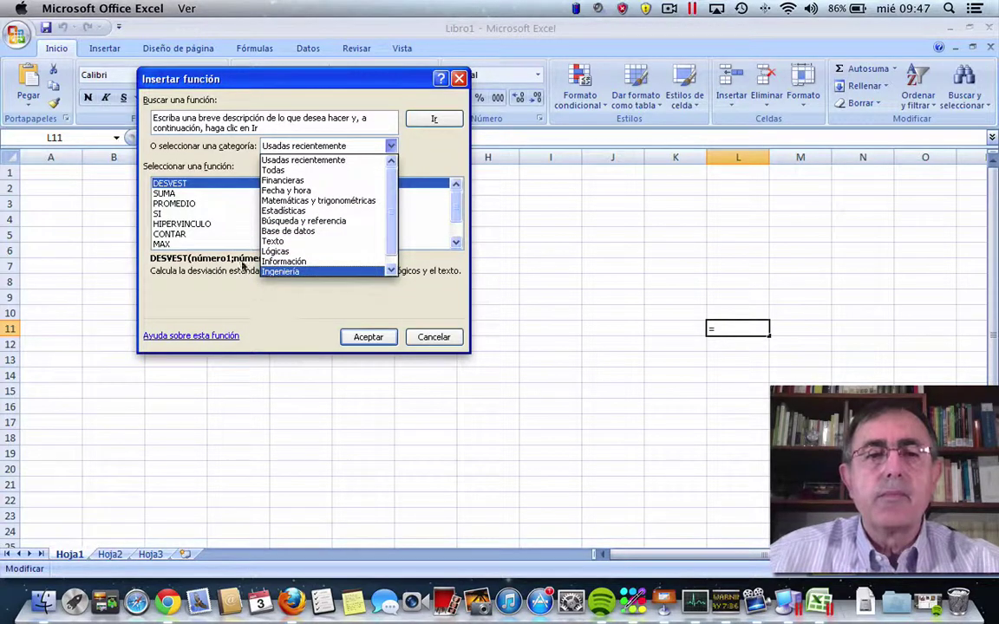
pyautogui.click(233, 234)
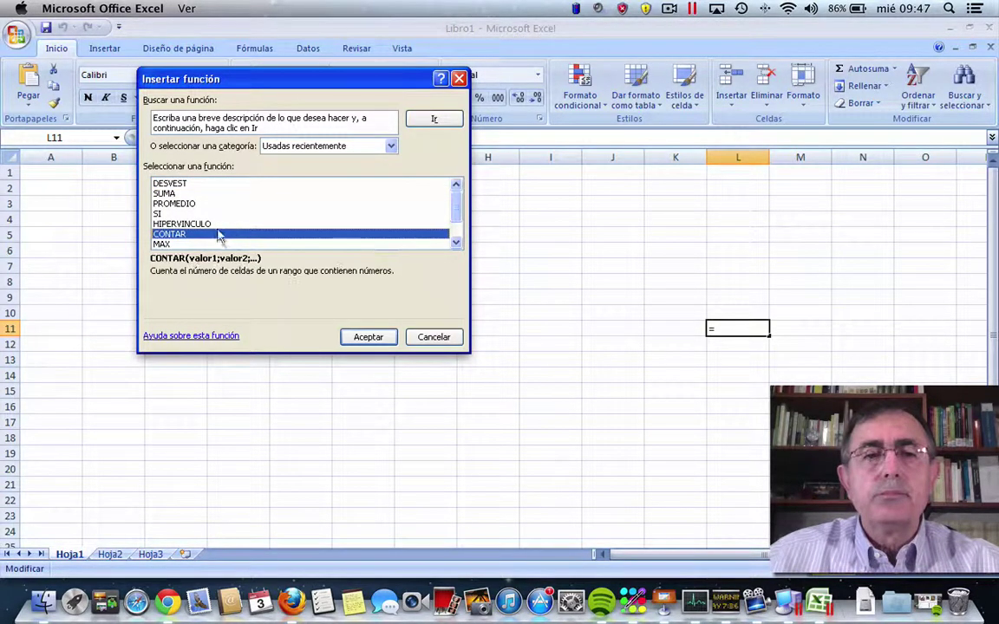
pyautogui.click(161, 205)
pyautogui.click(159, 194)
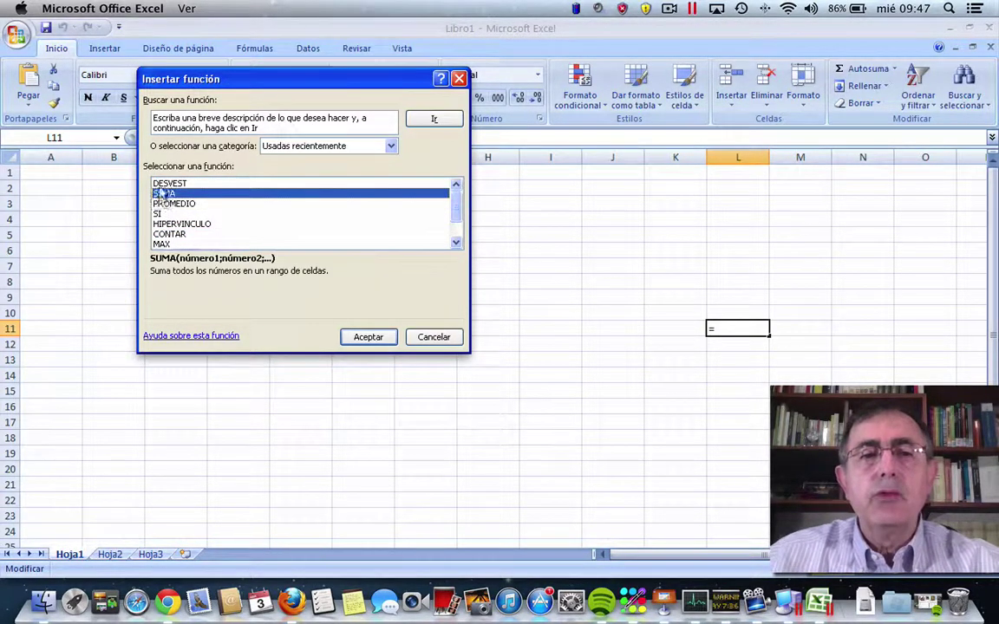
pyautogui.click(158, 182)
# Step: Browse the Todas and Lógicas function categories and view the arguments of the FALSO function without inserting it
pyautogui.click(390, 146)
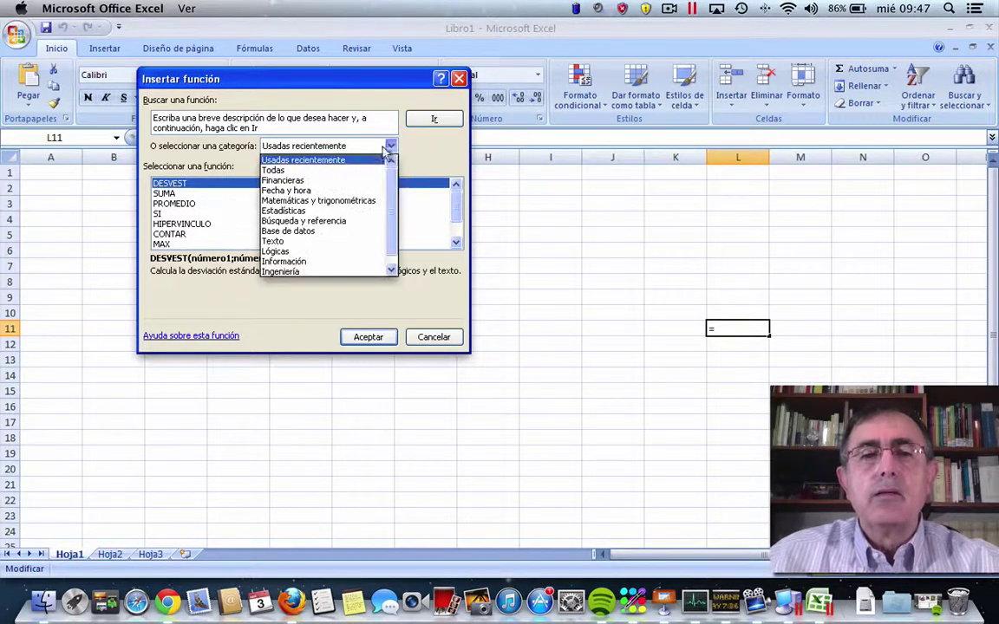
pyautogui.click(274, 171)
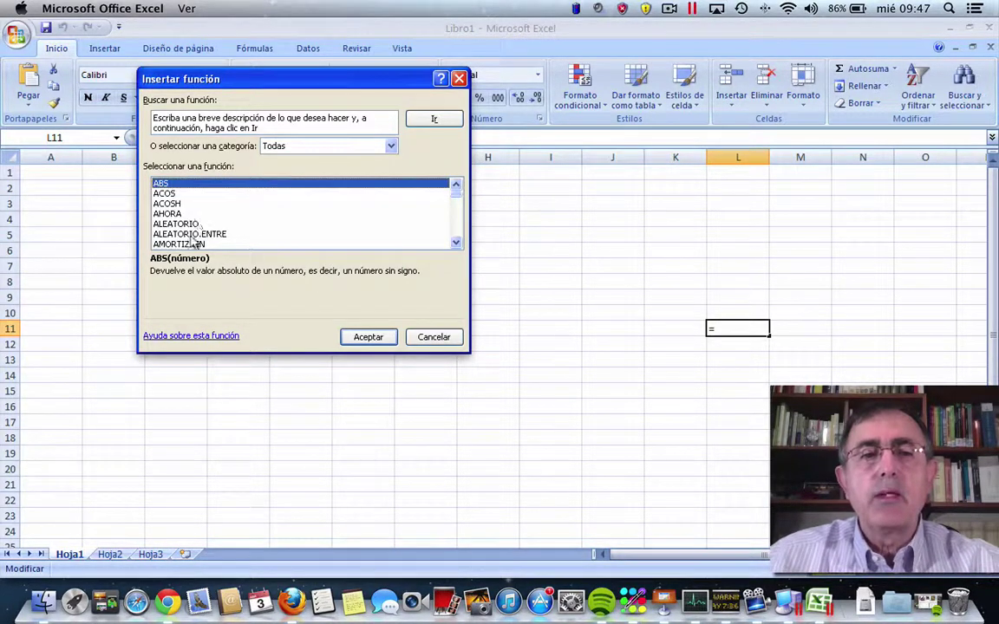
pyautogui.moveTo(449, 205)
pyautogui.mouseDown()
pyautogui.moveTo(452, 241)
pyautogui.moveTo(447, 205)
pyautogui.mouseUp()
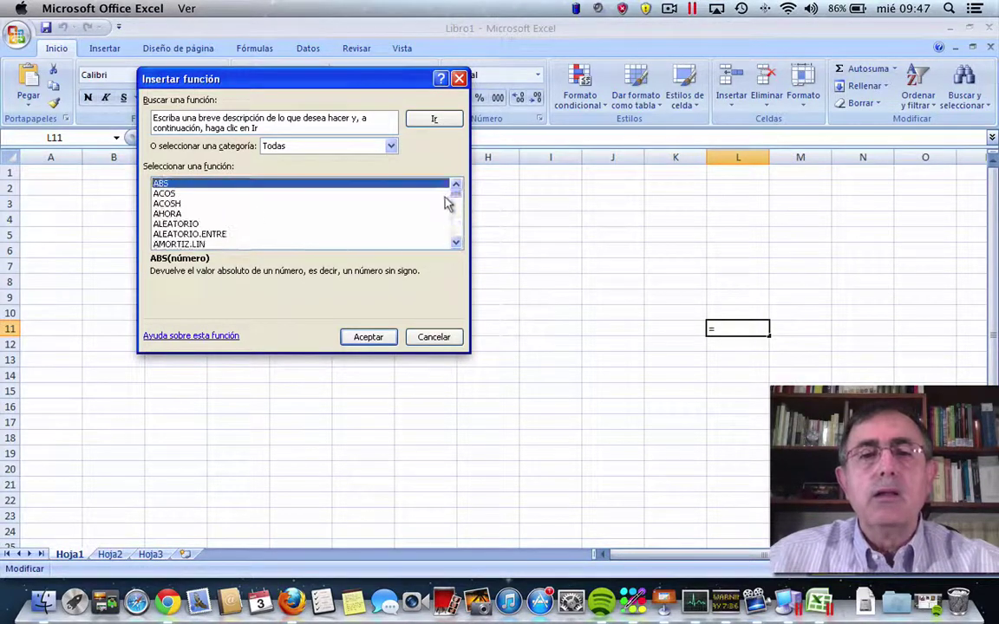
pyautogui.click(390, 146)
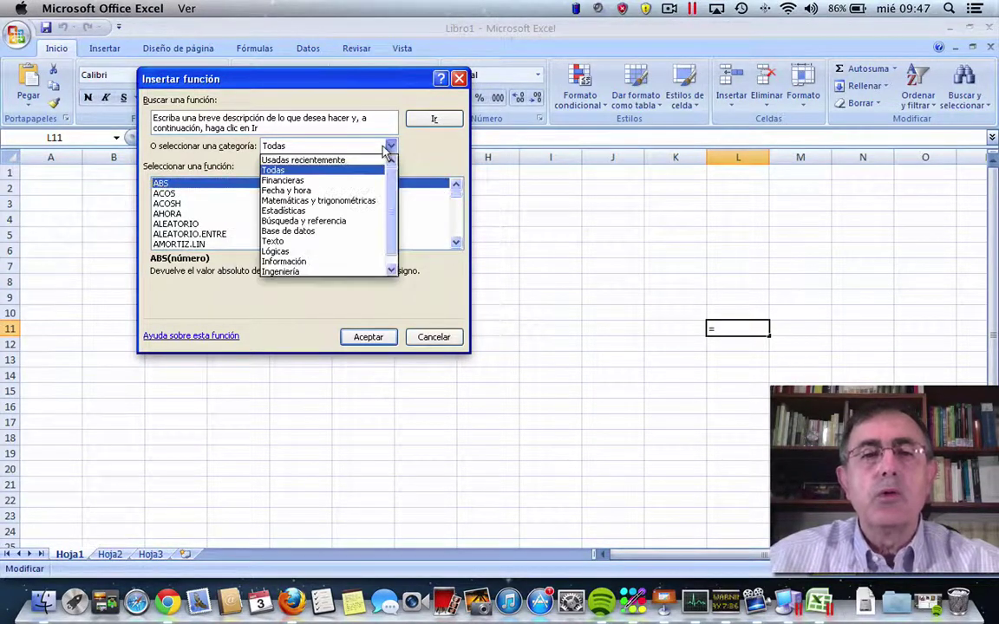
pyautogui.click(277, 251)
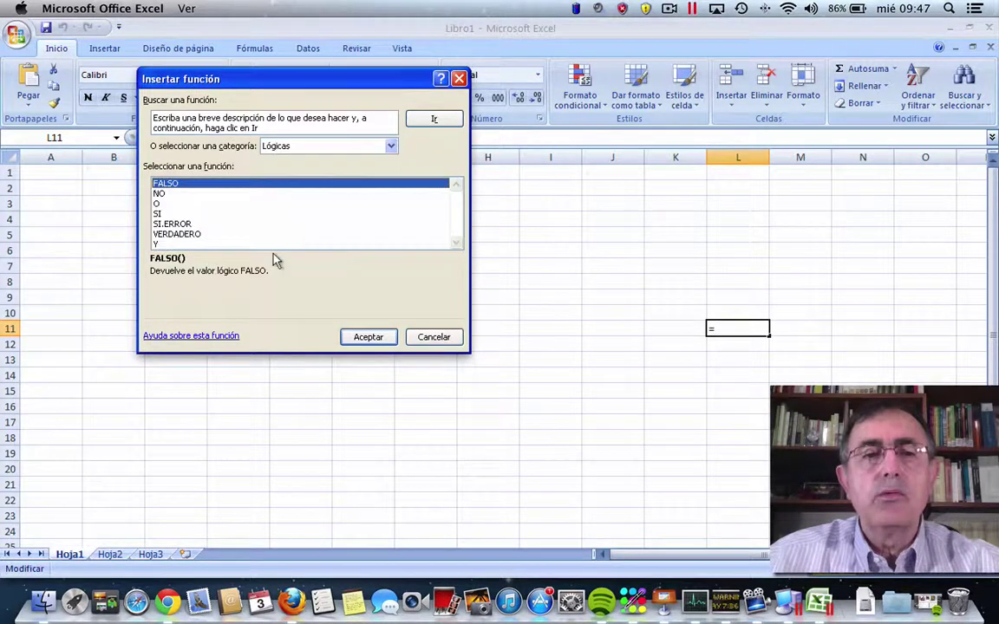
pyautogui.click(365, 337)
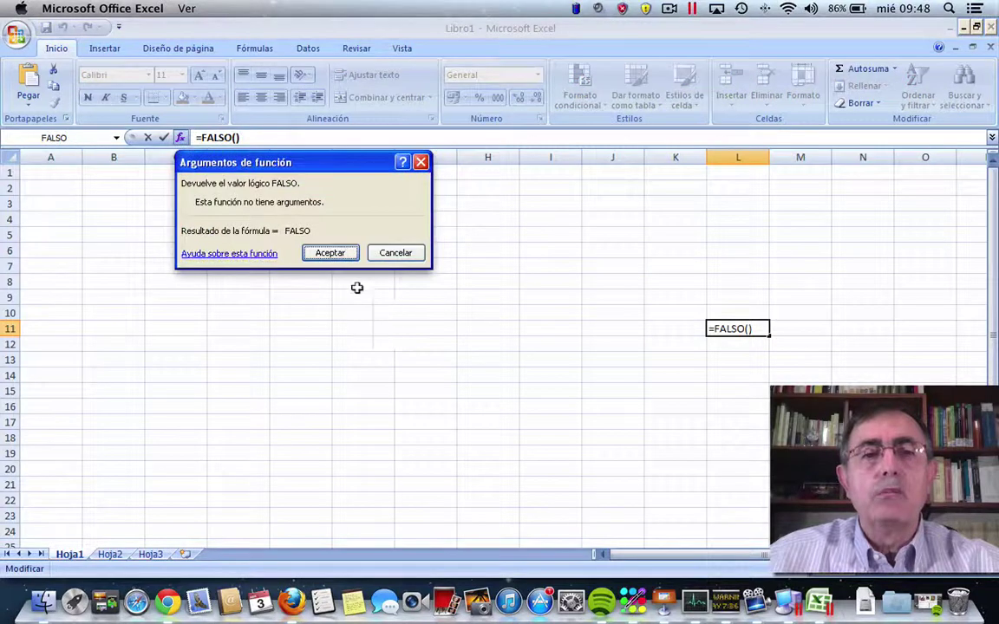
pyautogui.click(382, 253)
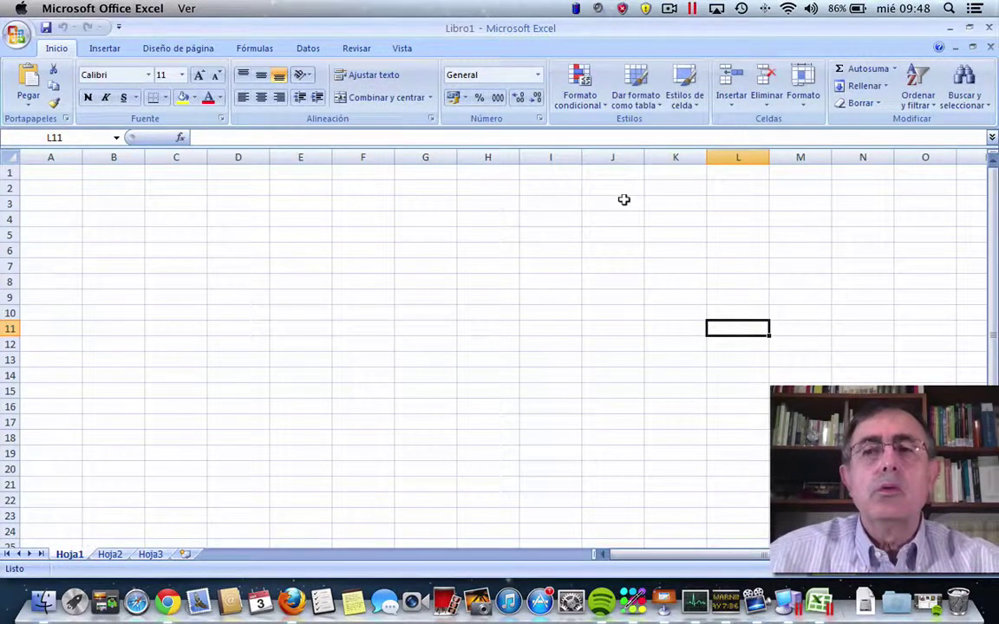
# Step: Enable the Herramientas para análisis add-in in the Excel options and agree to install it
pyautogui.click(15, 37)
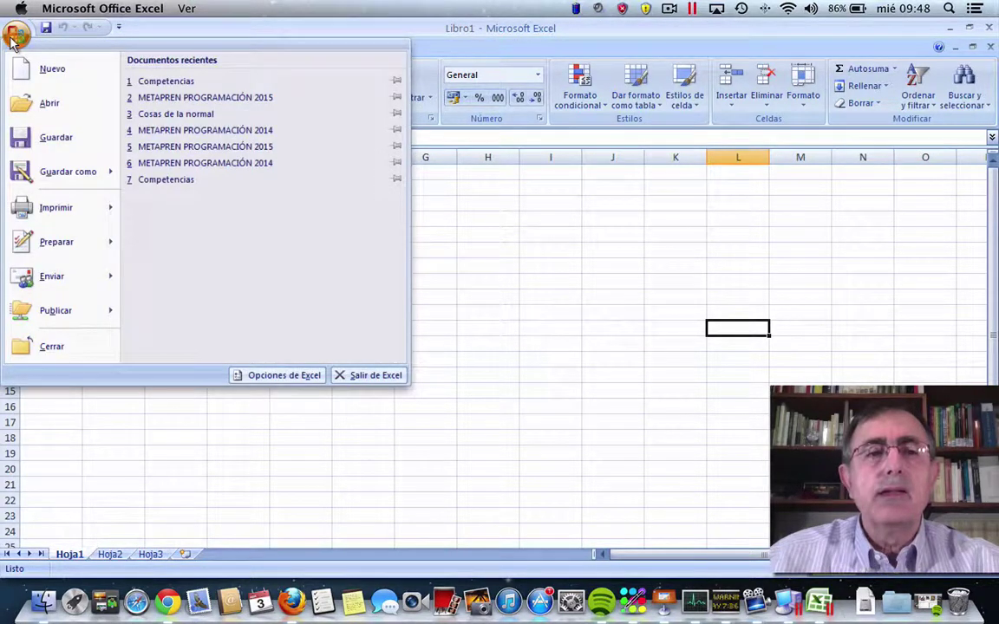
pyautogui.click(259, 382)
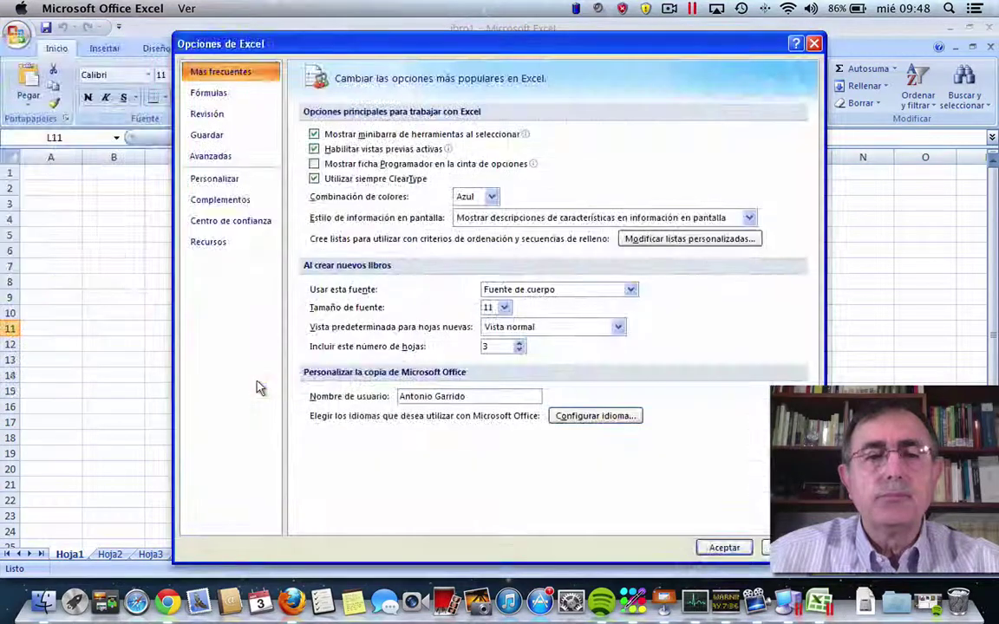
pyautogui.click(225, 205)
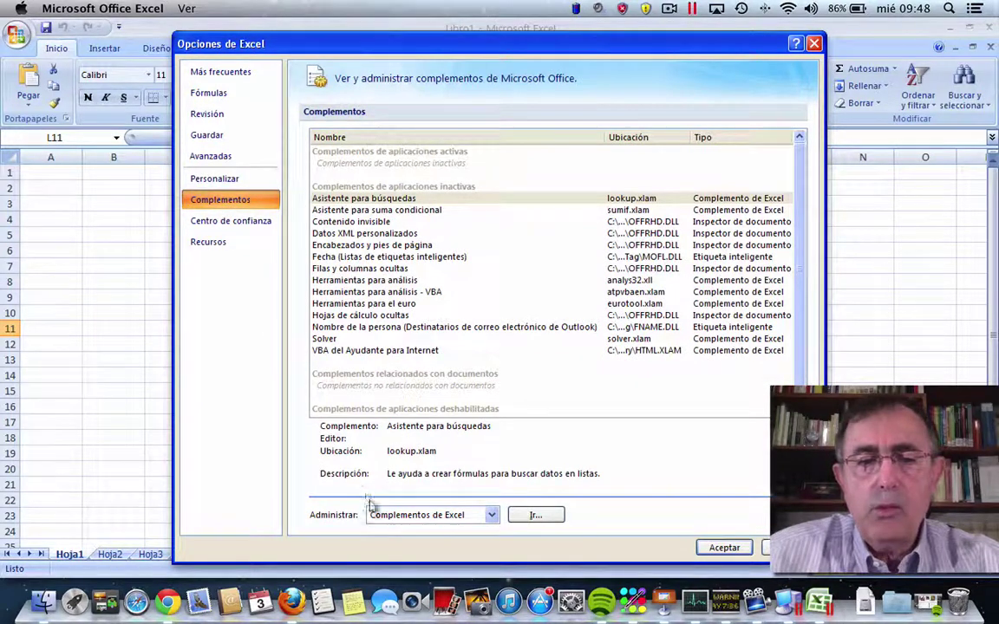
pyautogui.click(533, 515)
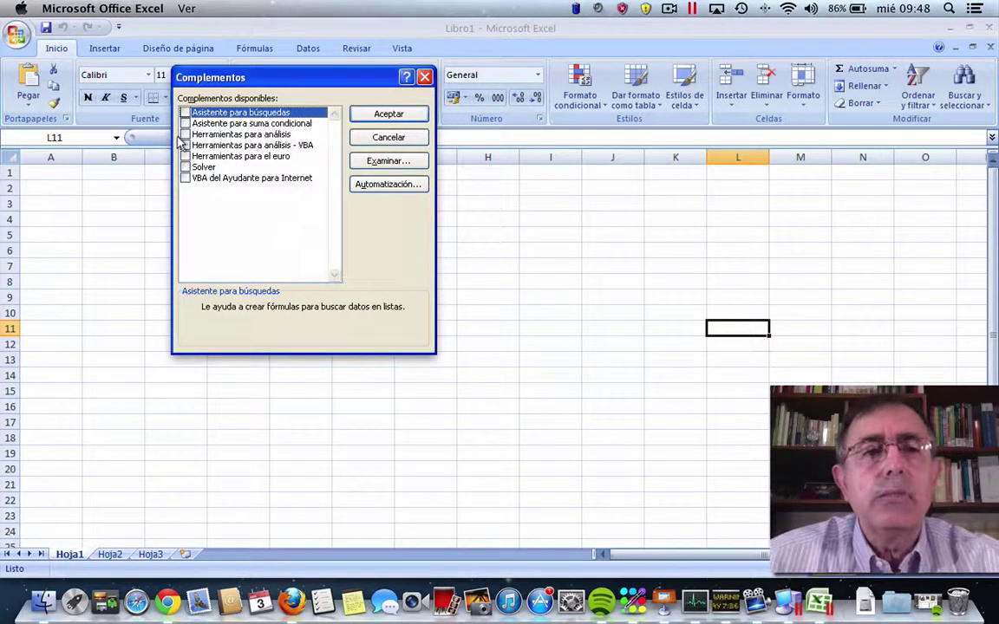
pyautogui.click(185, 135)
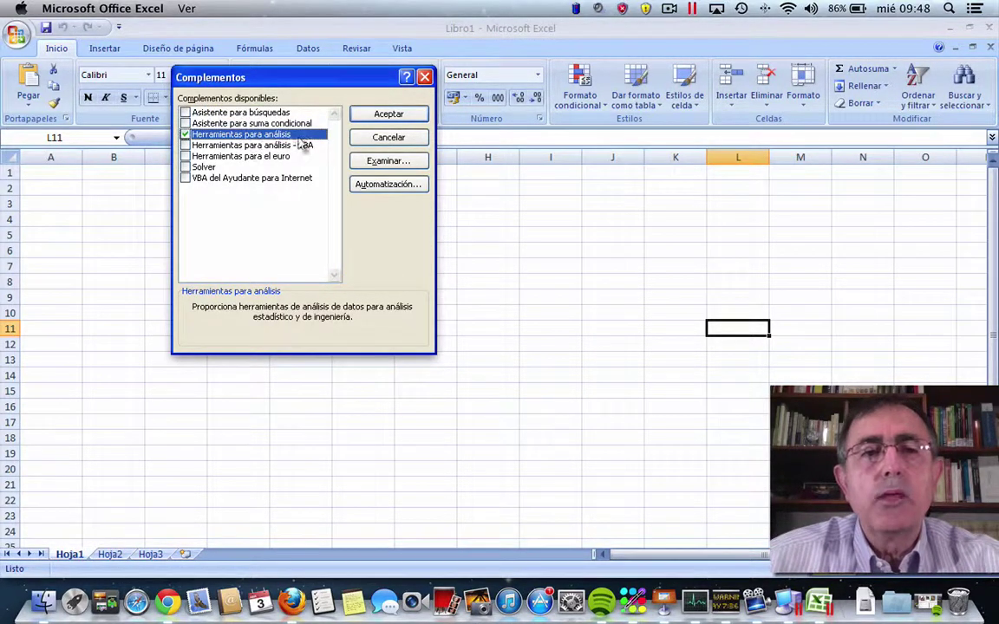
pyautogui.click(371, 115)
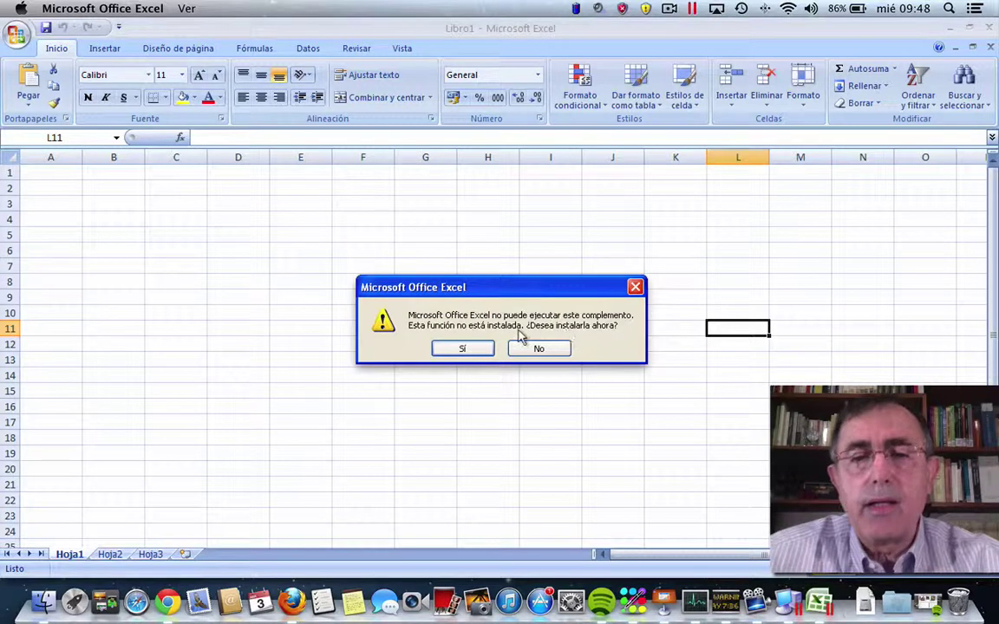
pyautogui.click(460, 350)
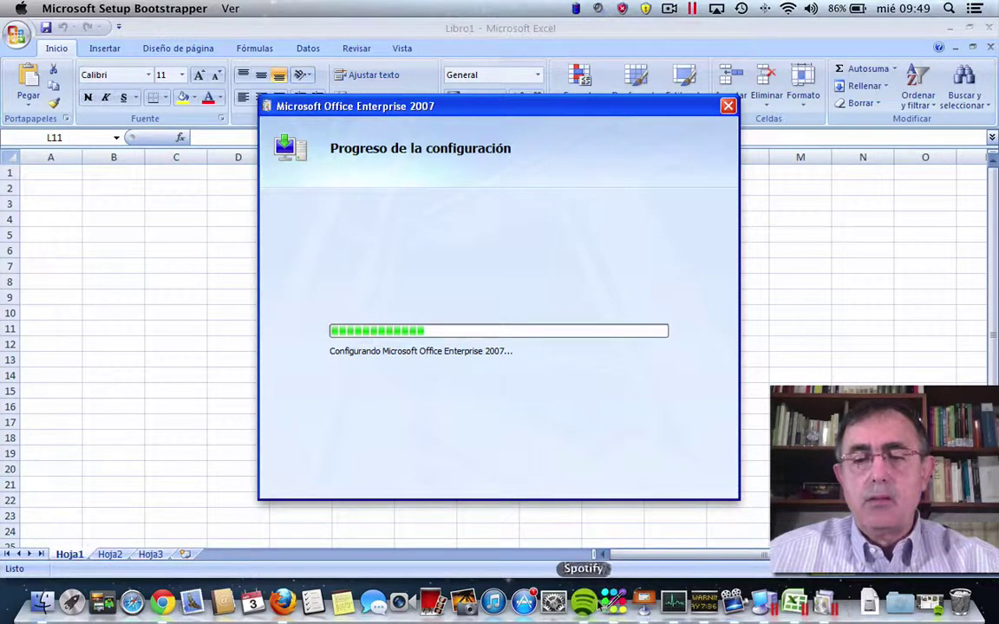
# Step: Switch to Spotify, play Clarinet Concerto In A from the Destacadas list, and return to Excel
pyautogui.click(584, 603)
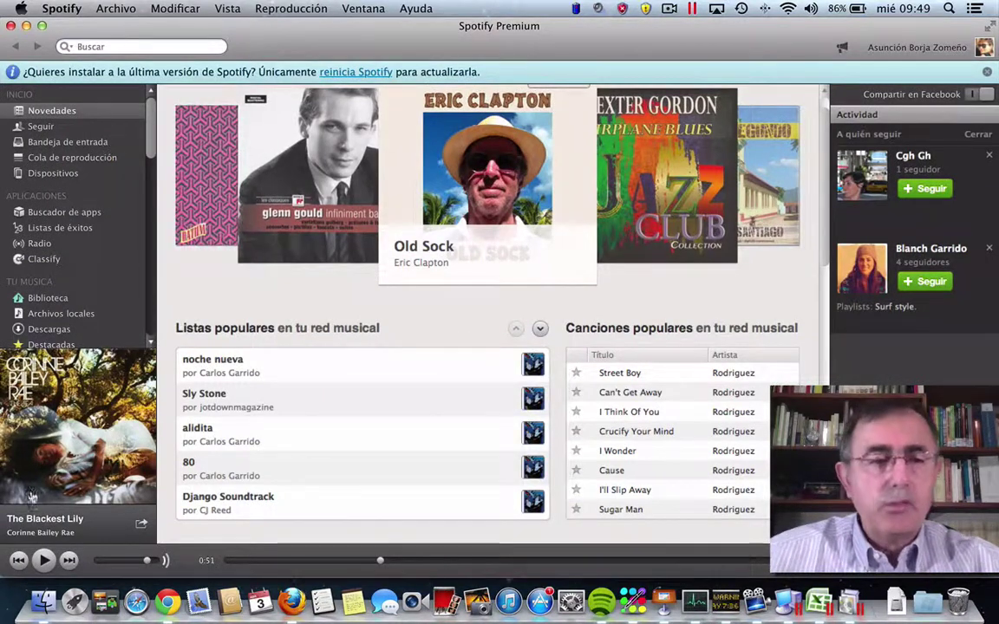
pyautogui.click(45, 561)
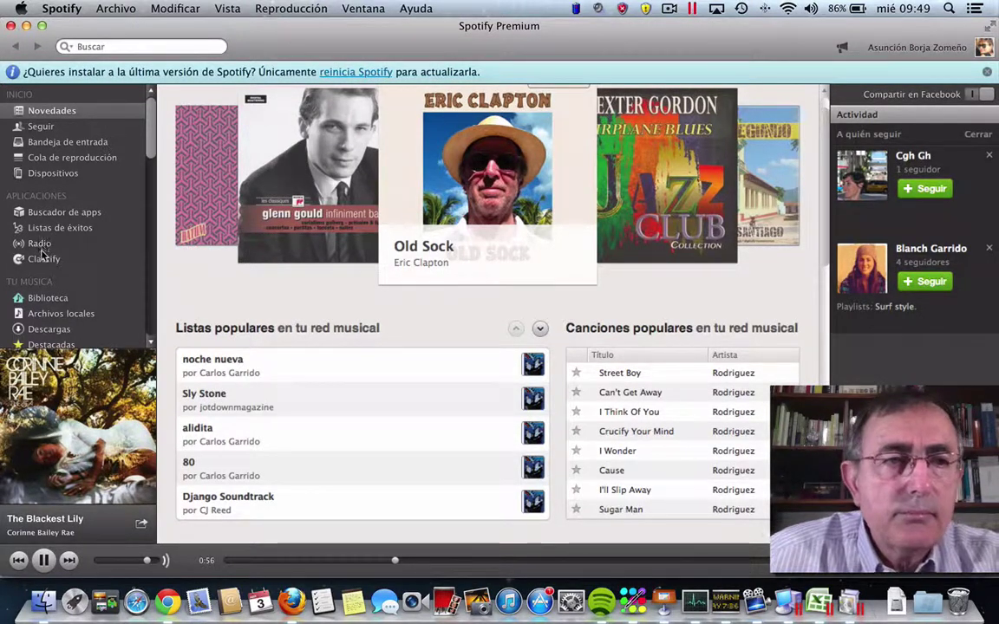
pyautogui.click(42, 345)
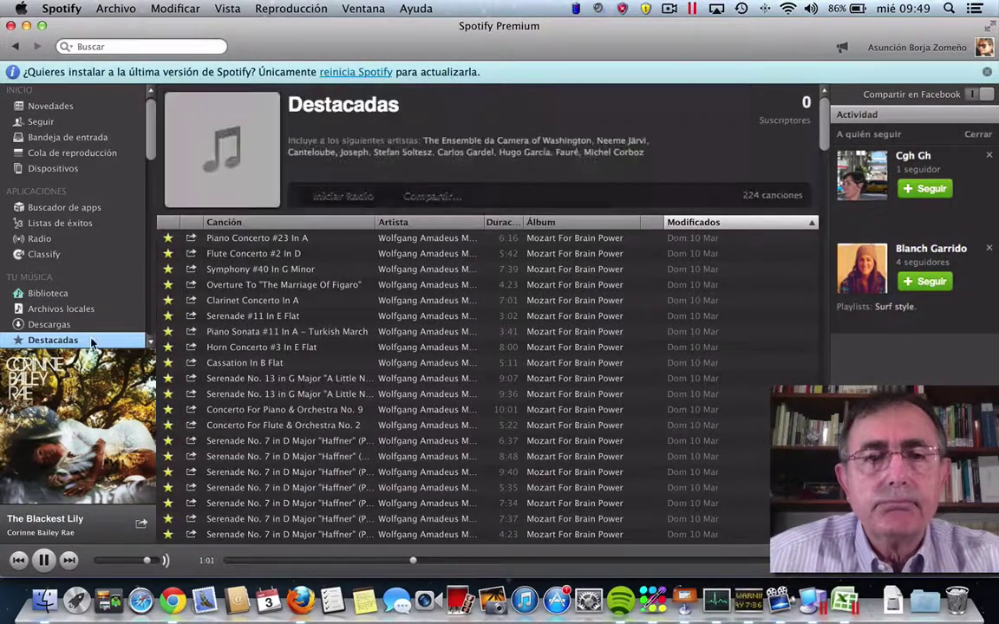
pyautogui.doubleClick(222, 303)
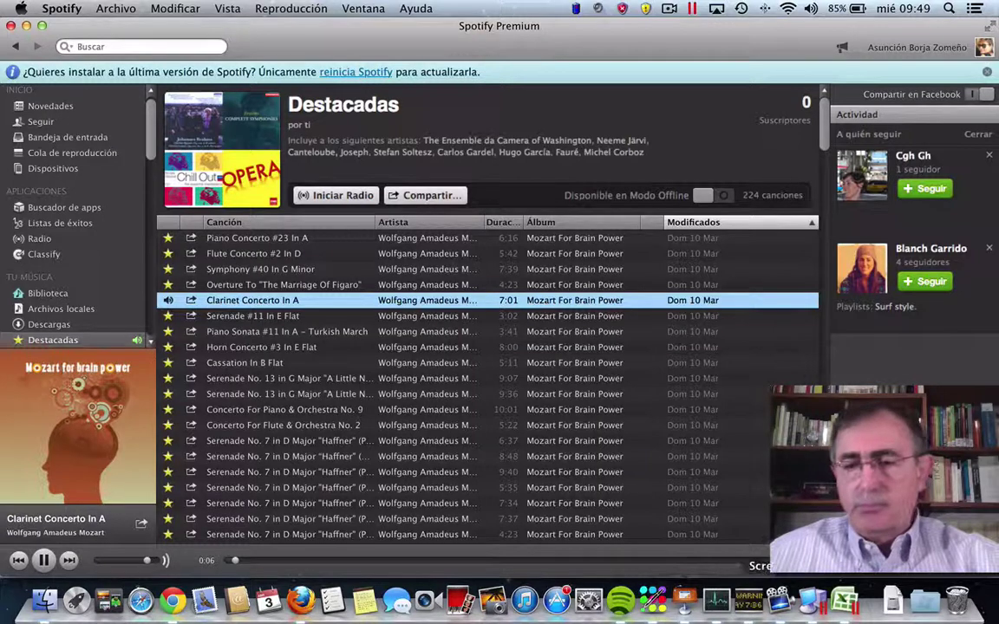
pyautogui.click(843, 600)
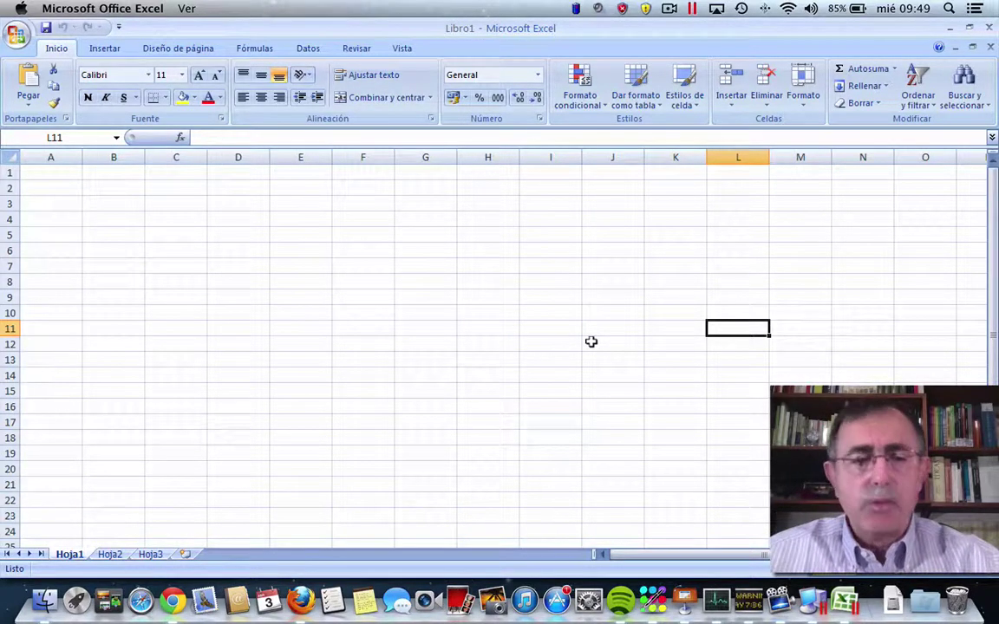
# Step: Pause the music in Spotify and switch back to the Excel workbook
pyautogui.click(622, 601)
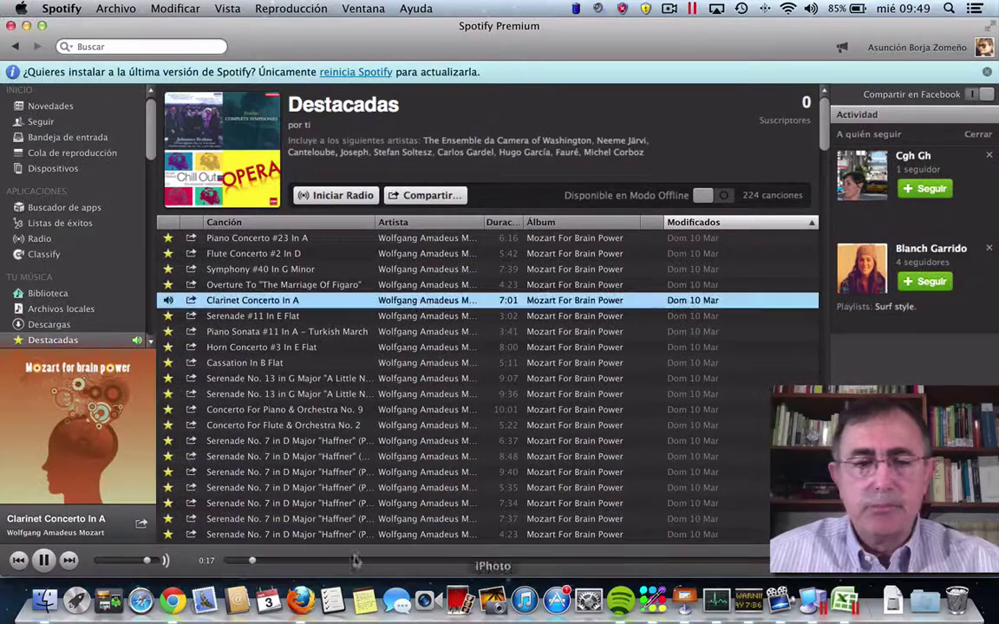
pyautogui.click(43, 560)
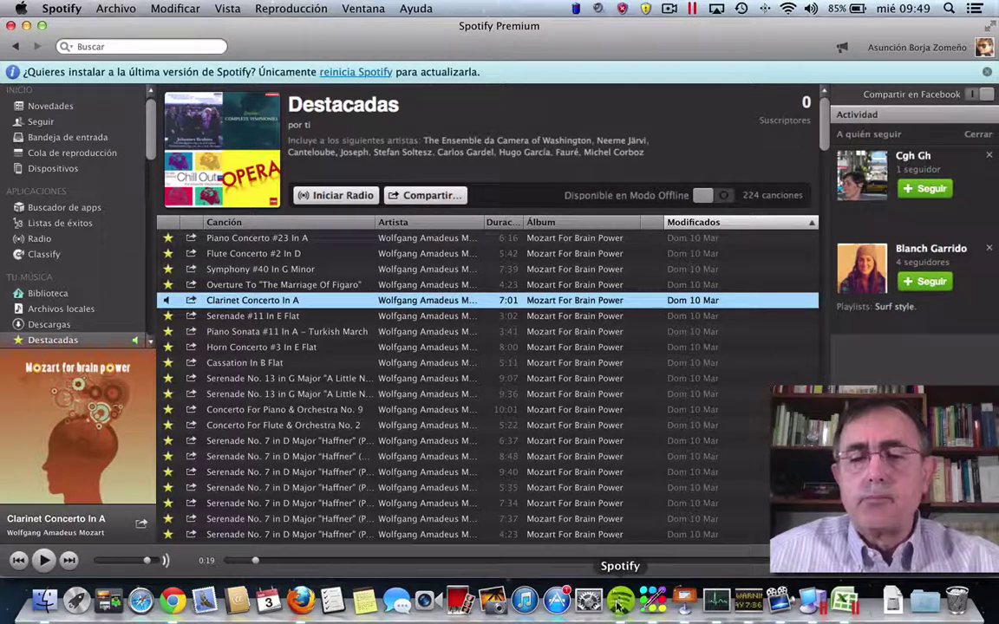
pyautogui.click(846, 601)
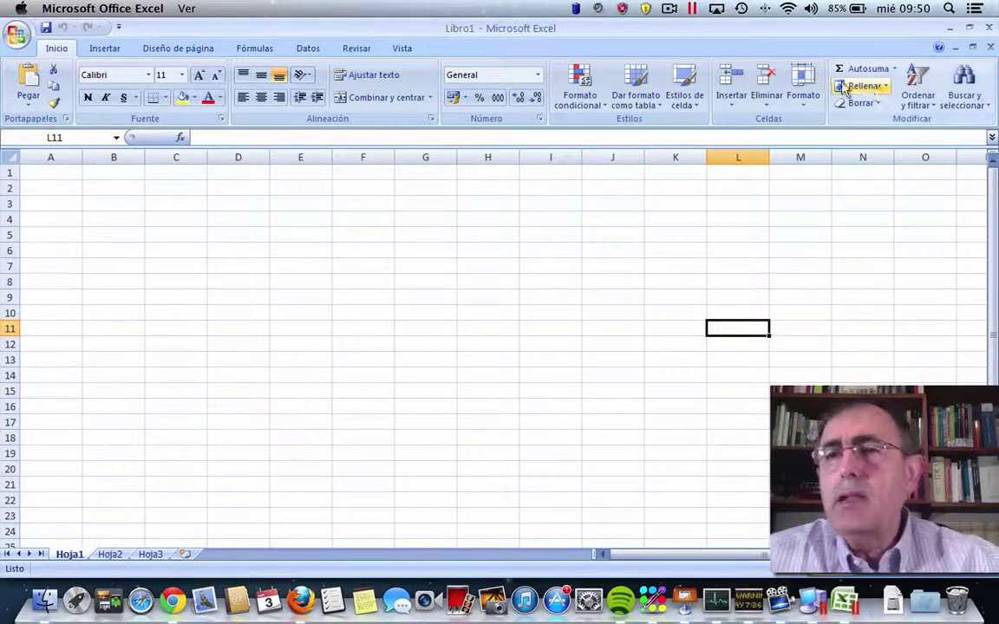
# Step: Review the Análisis de datos tools and the Generación de números aleatorios options, closing both without running an analysis
pyautogui.click(307, 49)
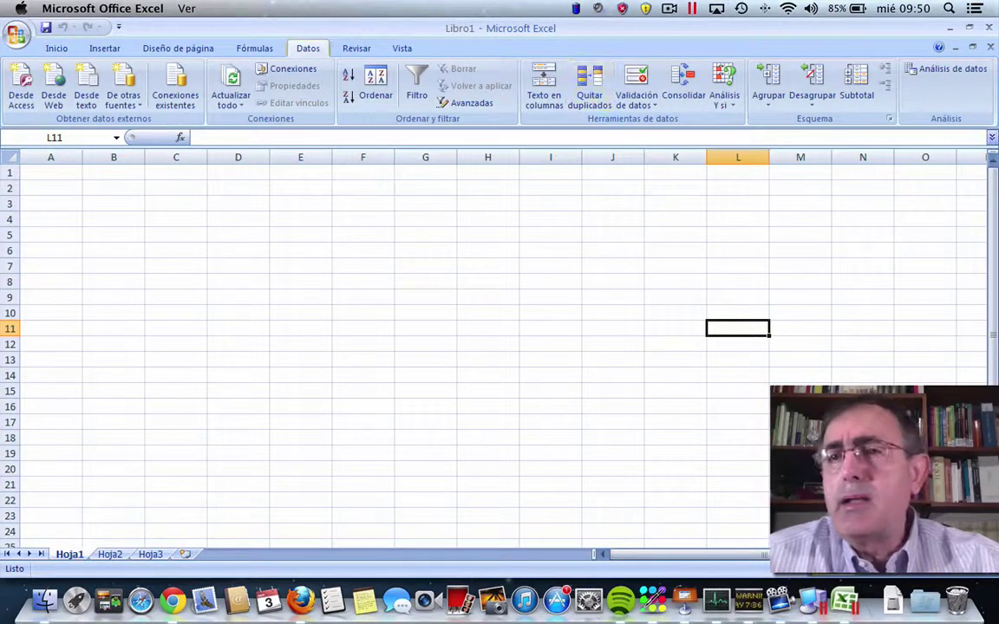
pyautogui.click(944, 78)
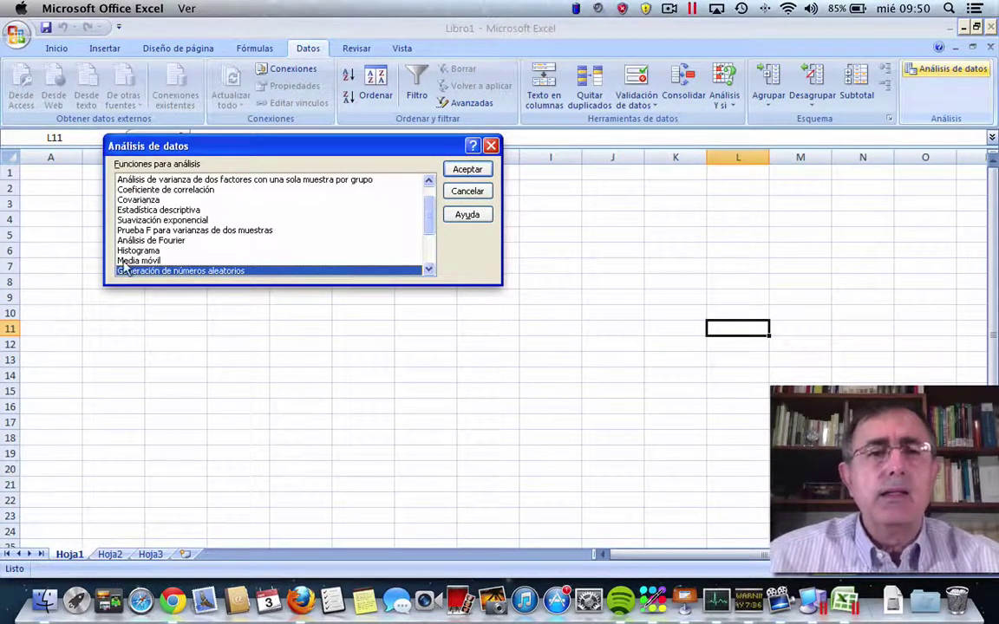
pyautogui.click(460, 171)
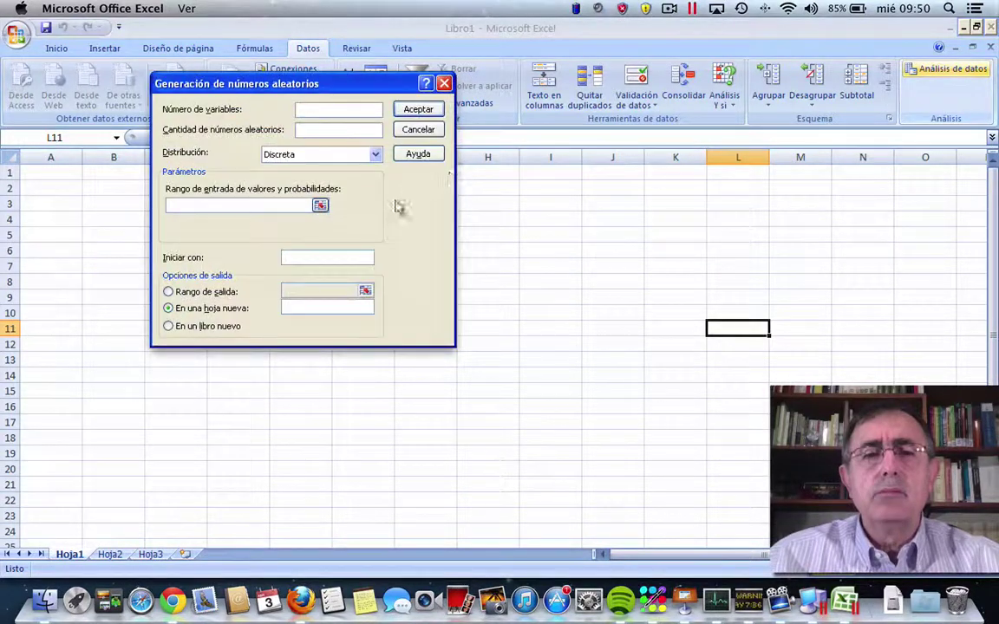
pyautogui.click(438, 87)
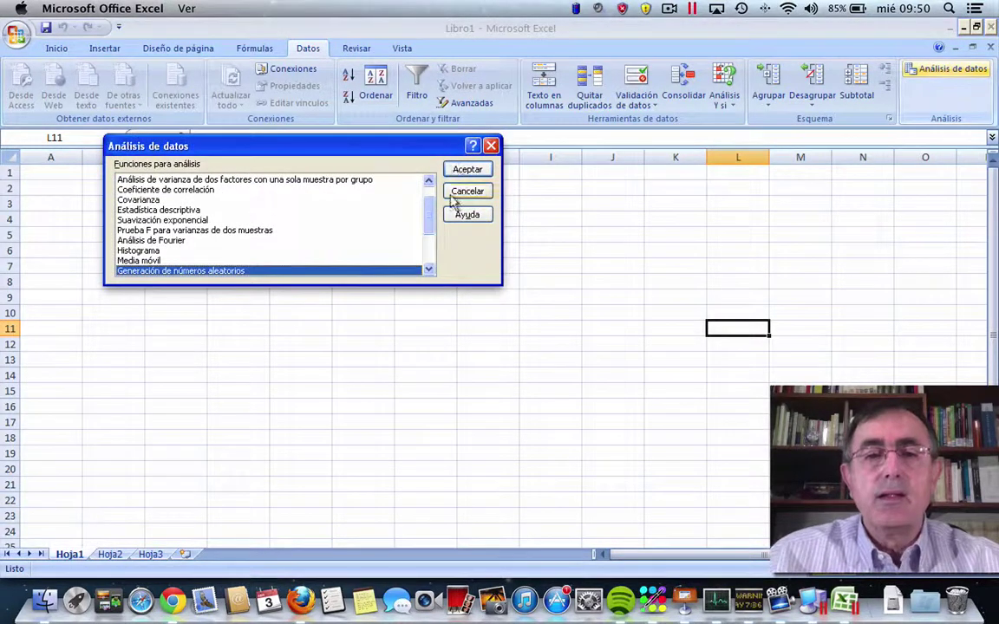
pyautogui.click(459, 193)
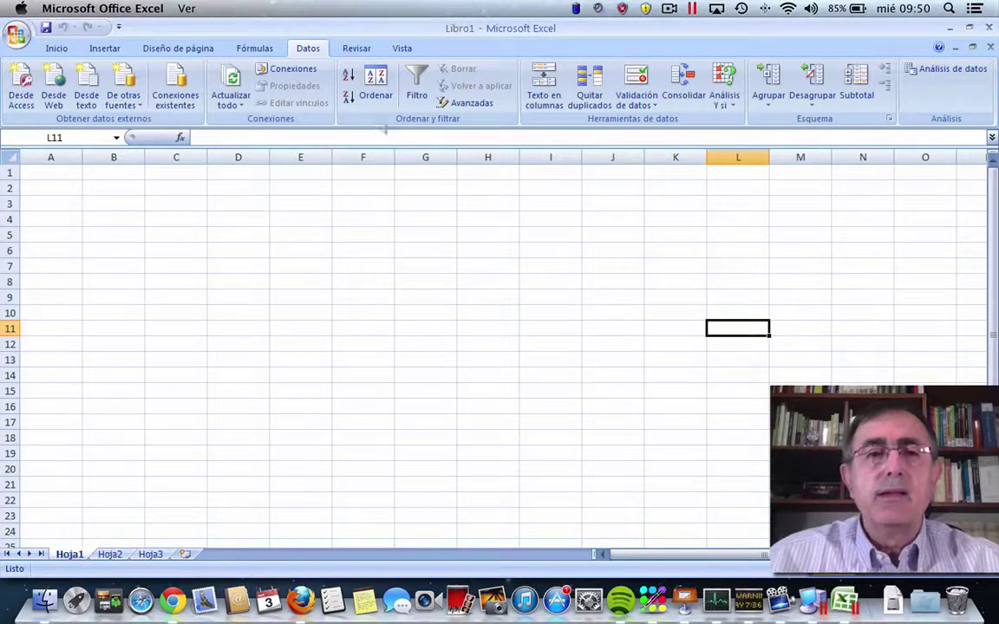
# Step: Review the Columna, Línea, Circular, Barra, Área, Dispersión and Otros gráficos chart galleries without inserting a chart
pyautogui.click(103, 50)
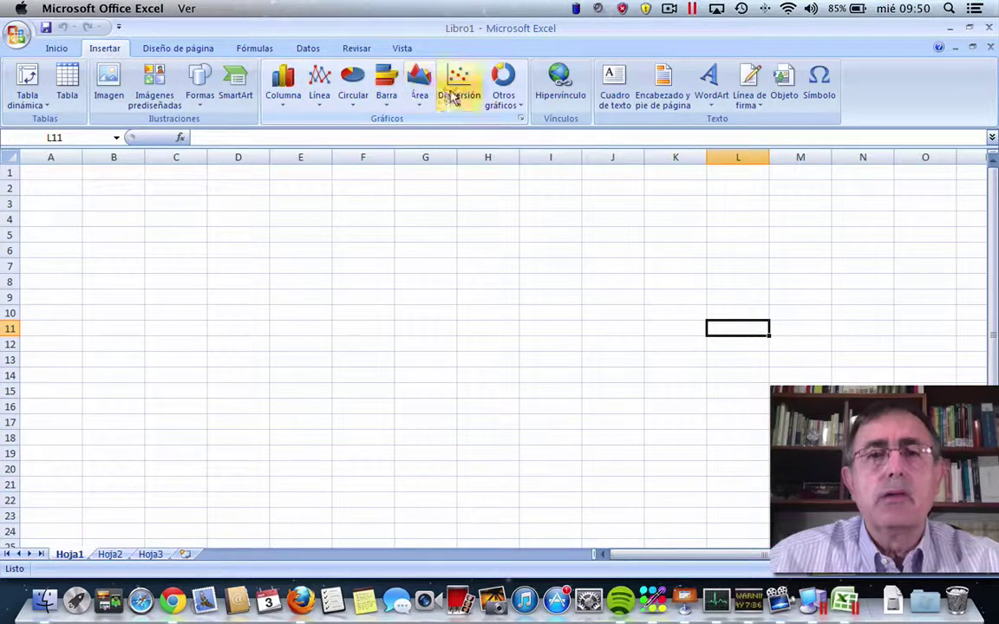
pyautogui.click(279, 102)
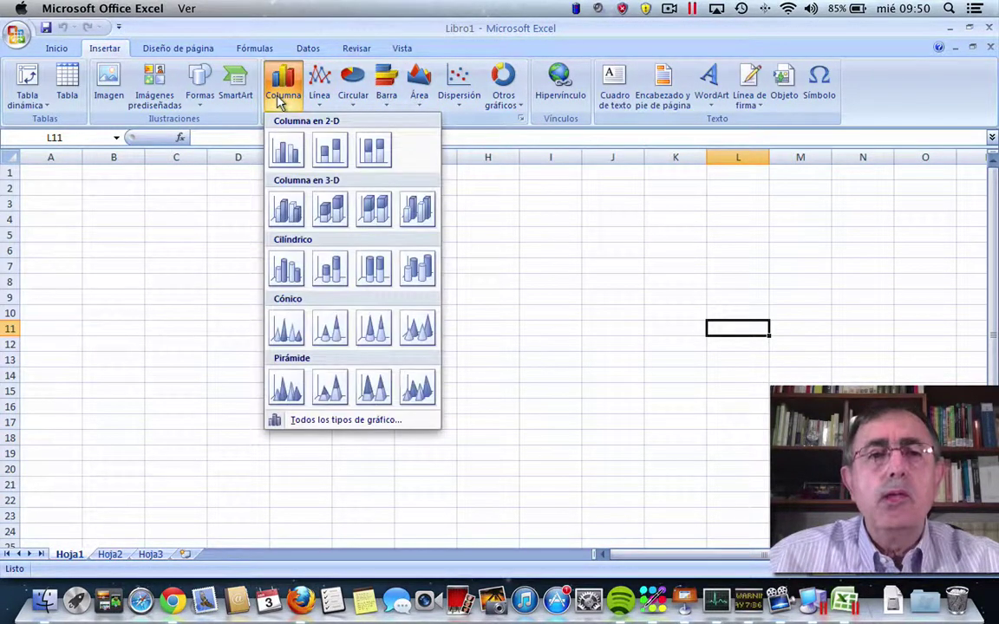
pyautogui.click(315, 96)
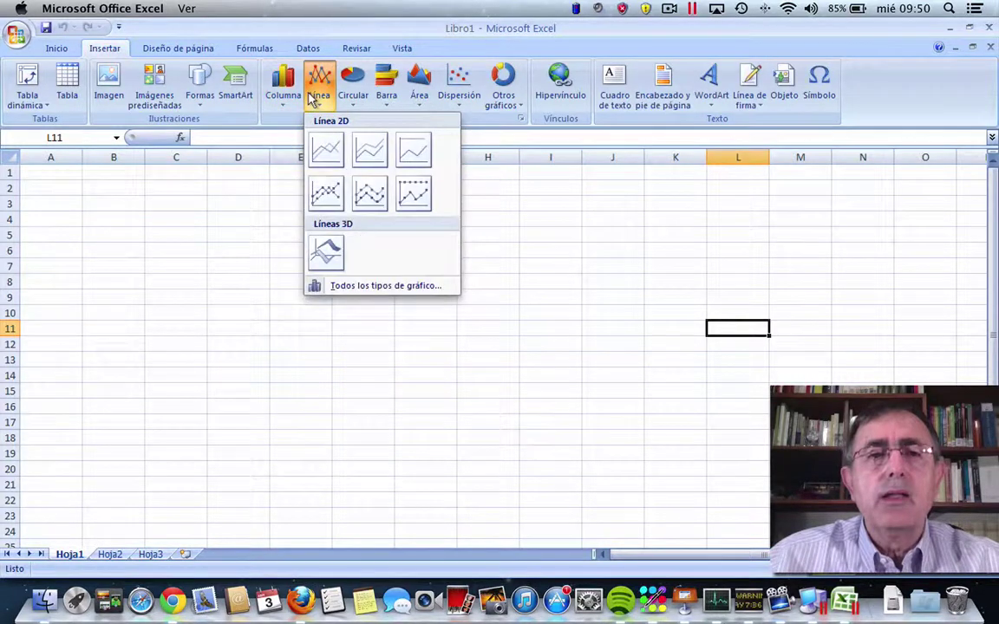
pyautogui.click(345, 98)
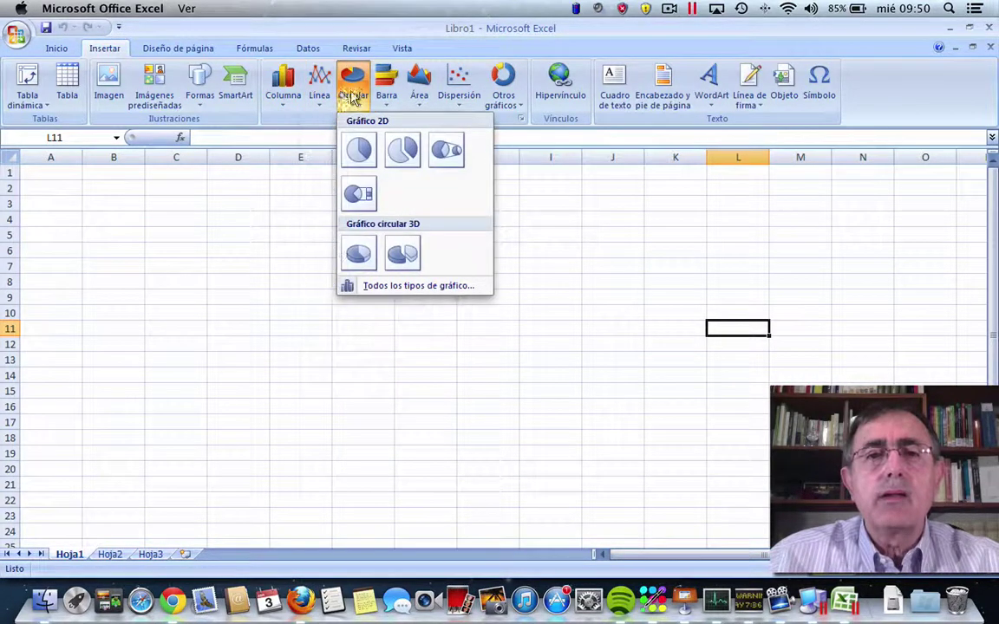
pyautogui.click(387, 95)
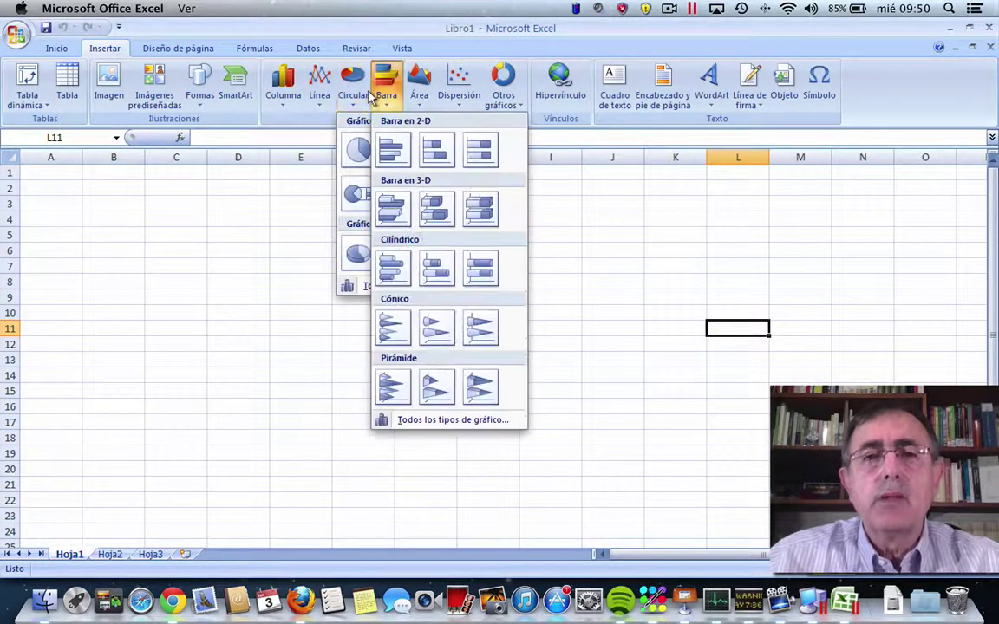
pyautogui.click(419, 91)
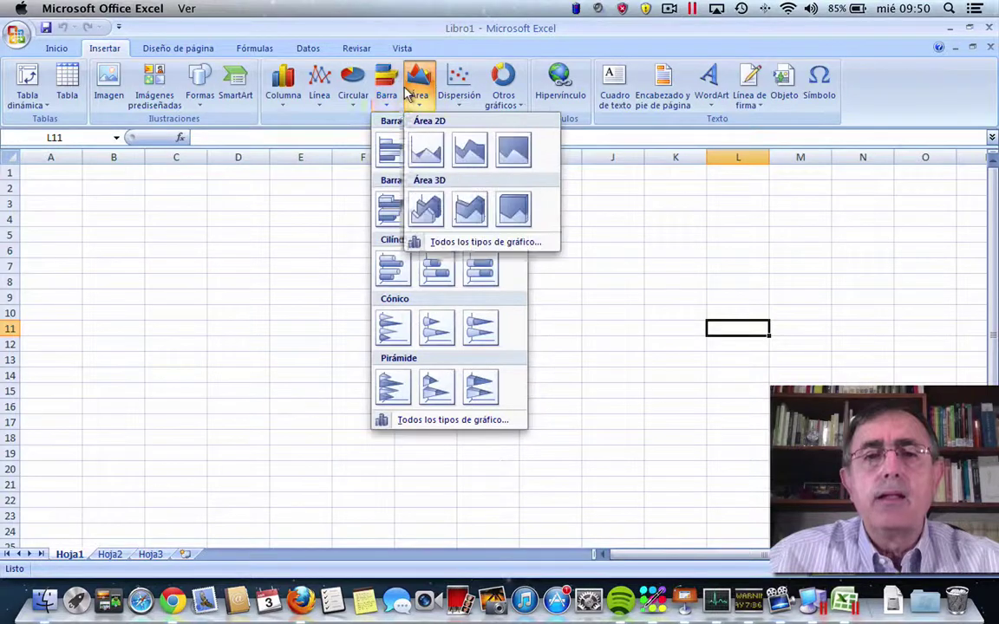
pyautogui.click(449, 84)
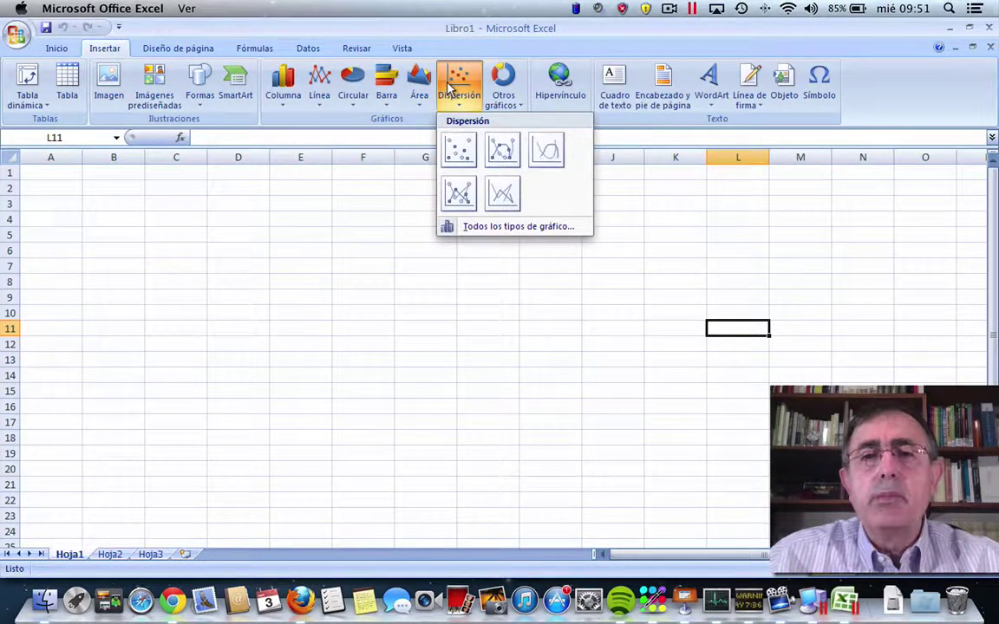
pyautogui.click(497, 82)
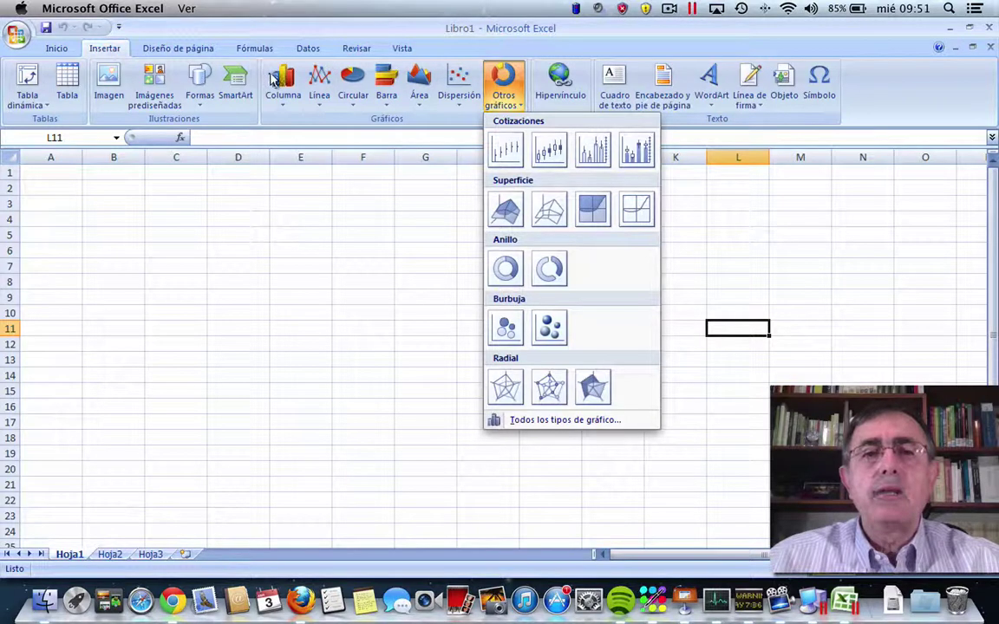
pyautogui.click(457, 81)
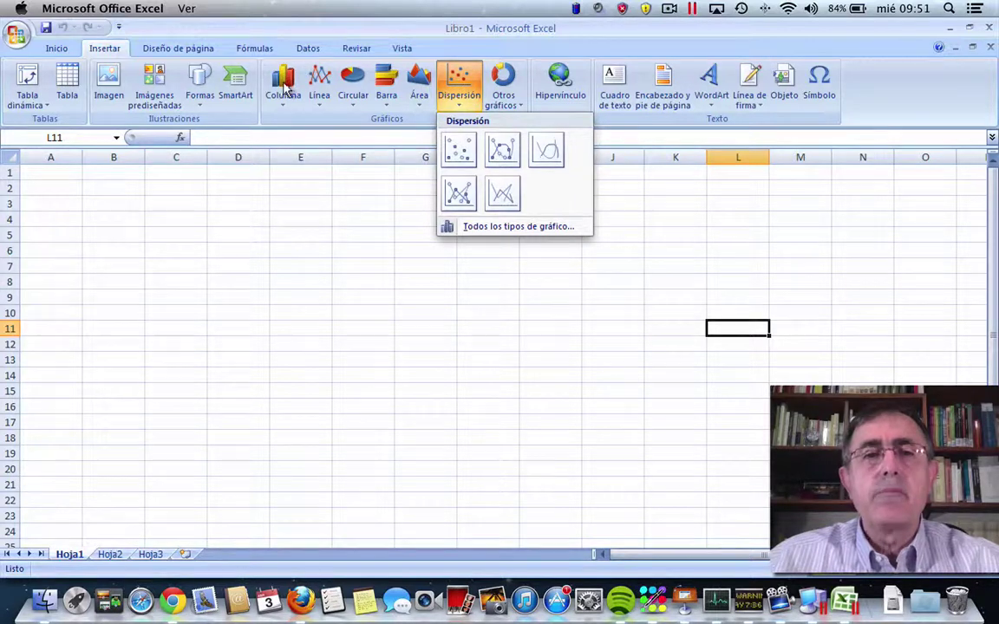
pyautogui.click(284, 88)
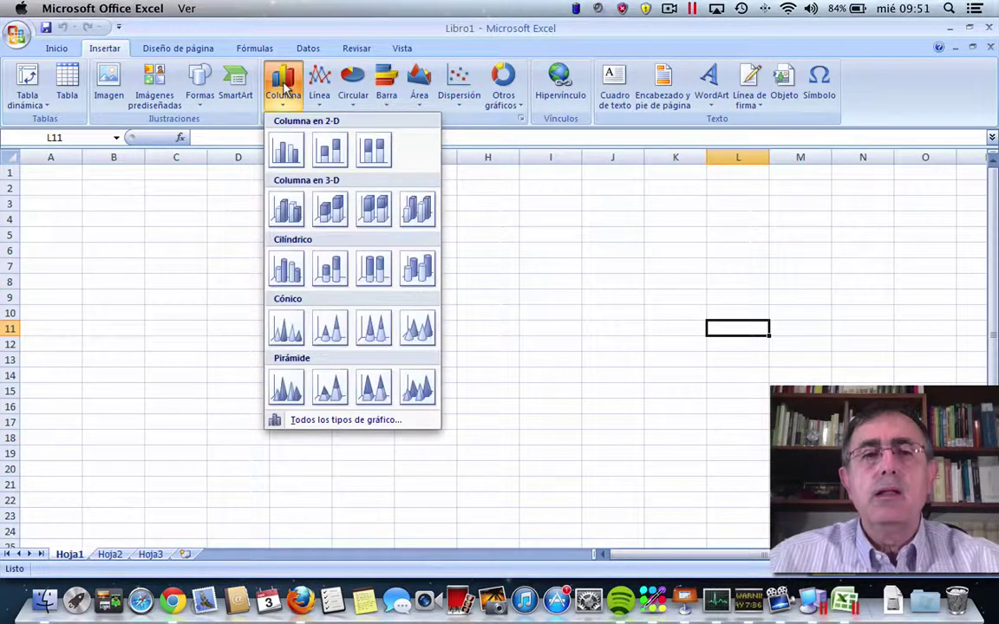
pyautogui.click(190, 198)
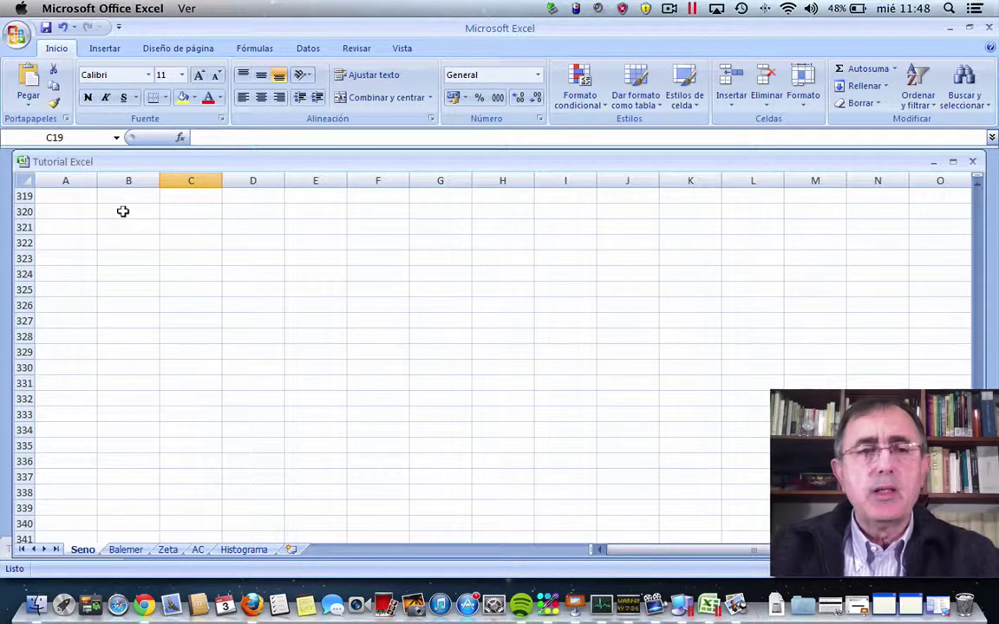
# Step: Enter 0 in A319 and 0,1 in A320 of the Seno sheet, and fill the series down to A322
pyautogui.click(70, 196)
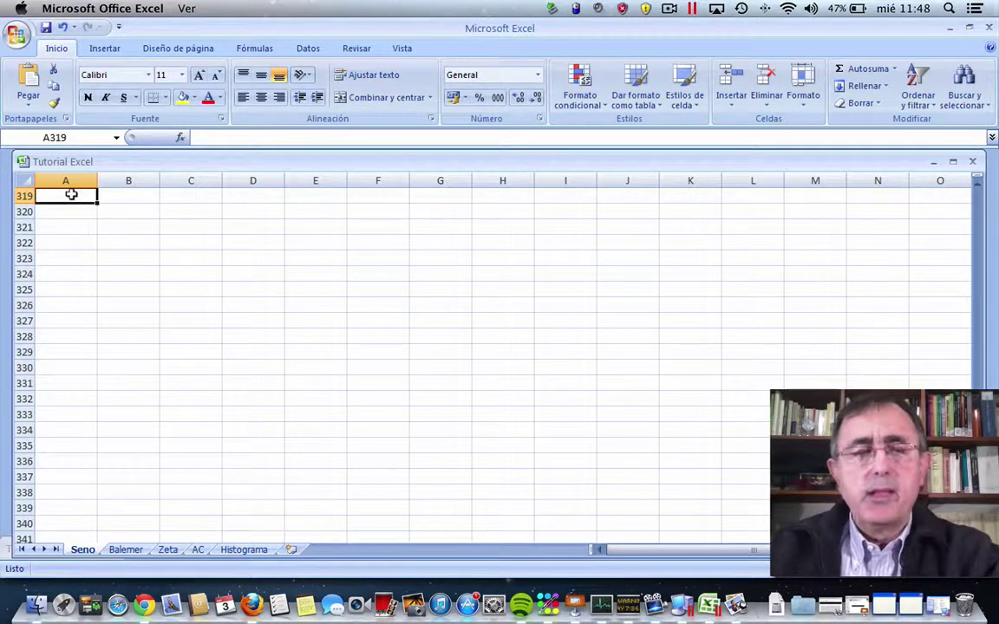
pyautogui.write('0')
pyautogui.press('Return')
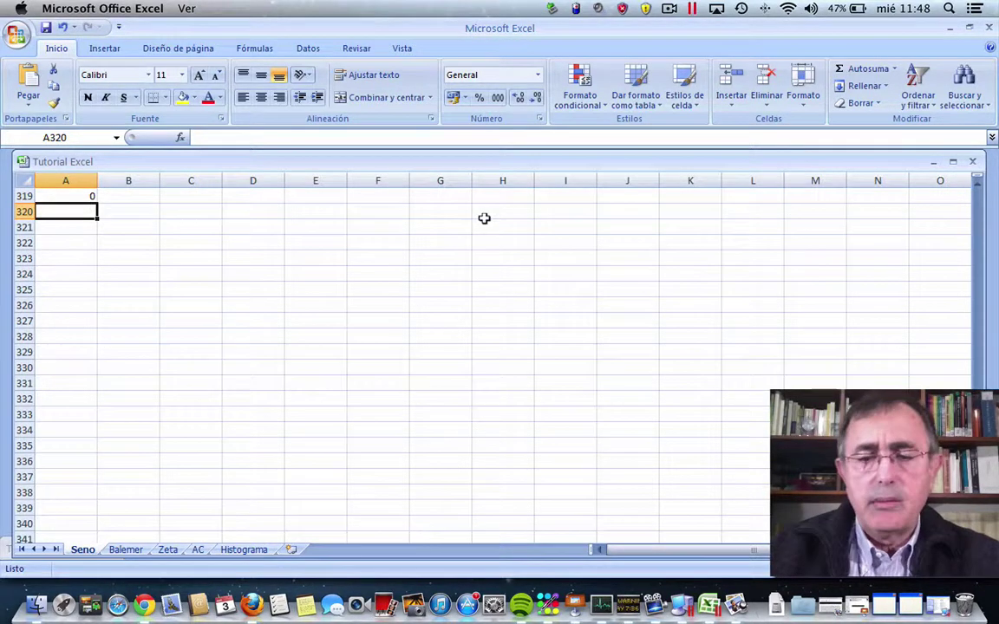
pyautogui.write('0,1')
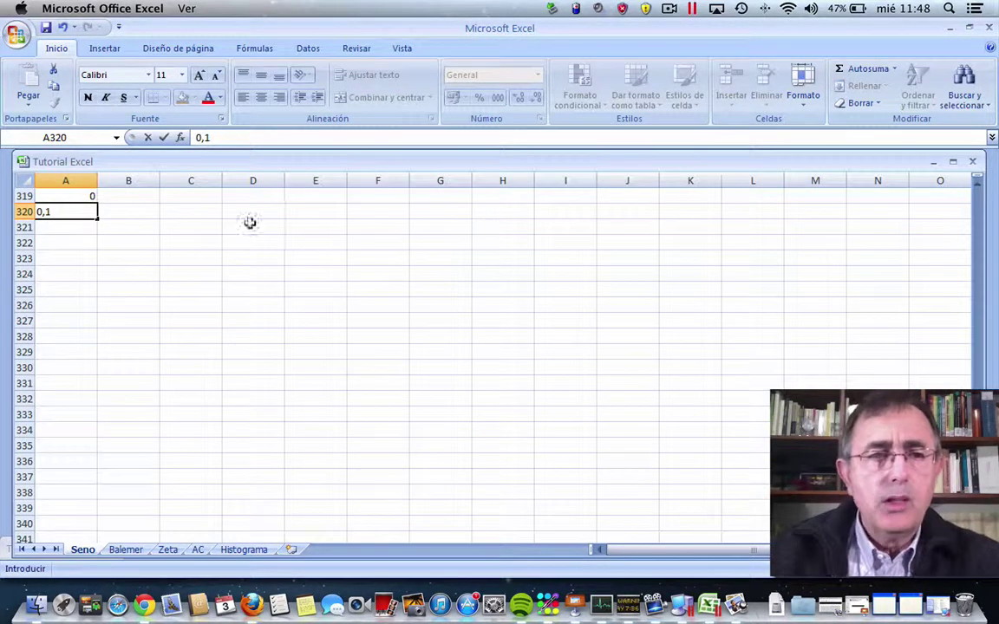
pyautogui.click(105, 240)
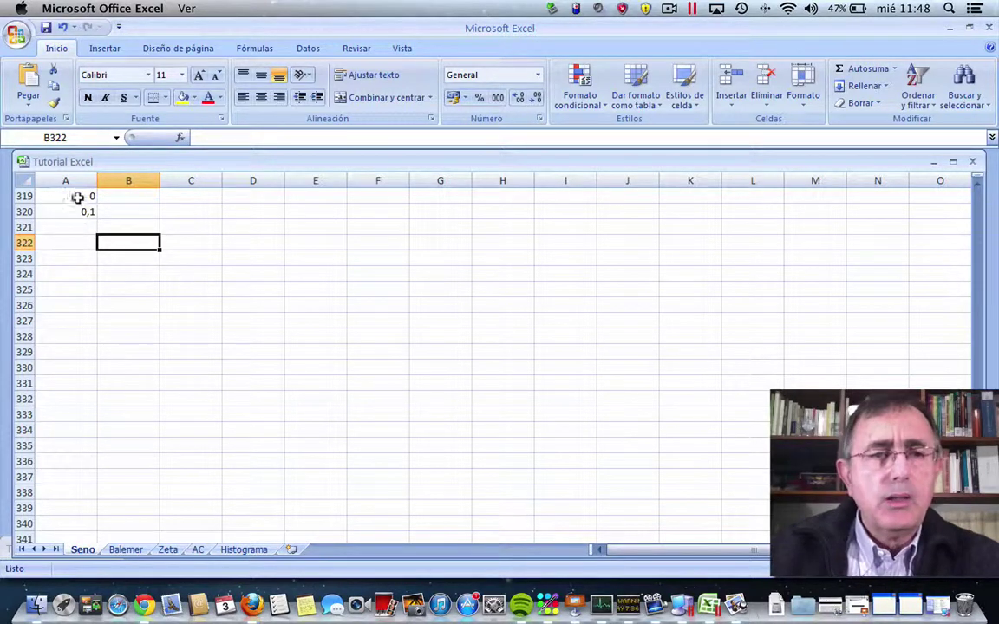
pyautogui.moveTo(77, 197); pyautogui.dragTo(88, 249)
pyautogui.click(77, 274)
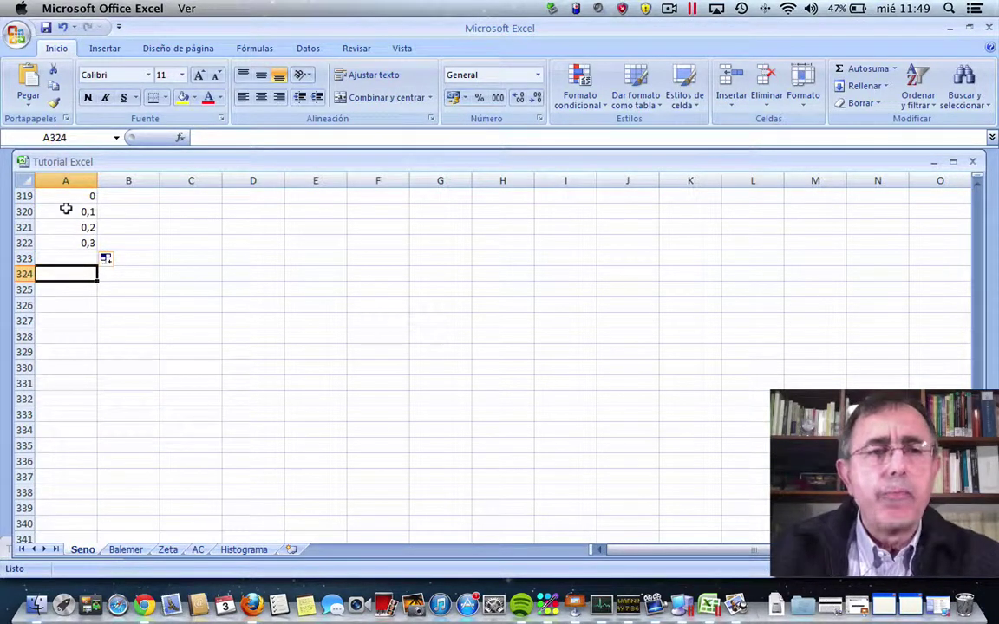
# Step: Replace the value in A320 with the formula =A319+0,1 and fill it down to A324
pyautogui.click(65, 209)
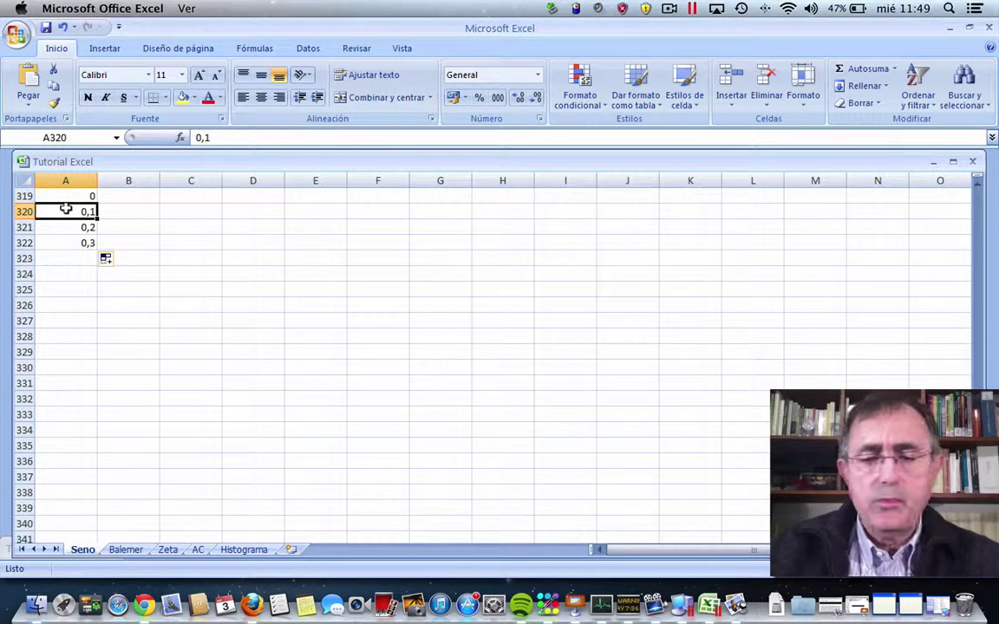
pyautogui.write('=')
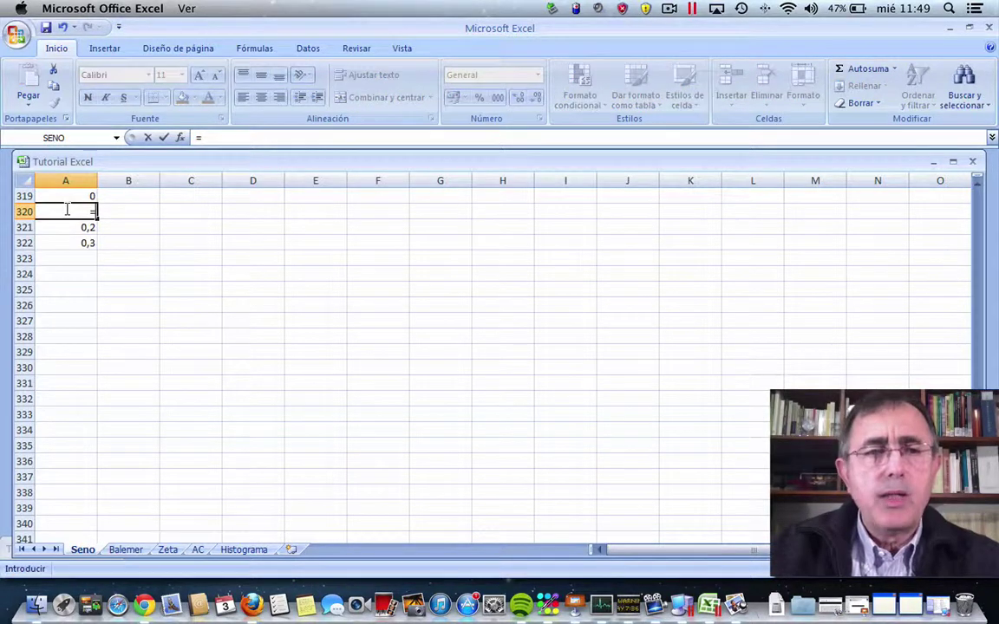
pyautogui.click(80, 196)
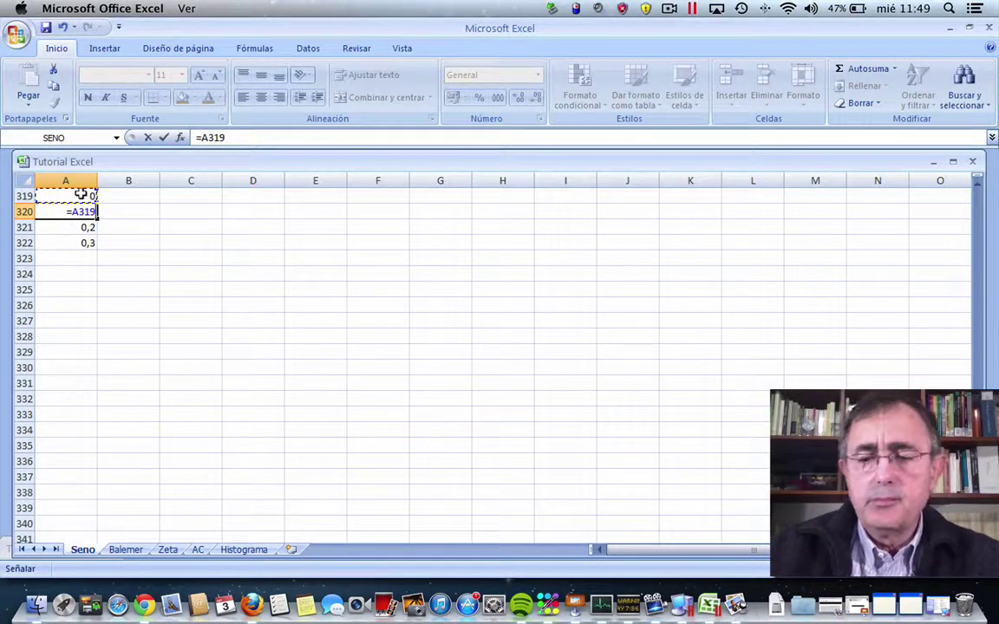
pyautogui.write('+0')
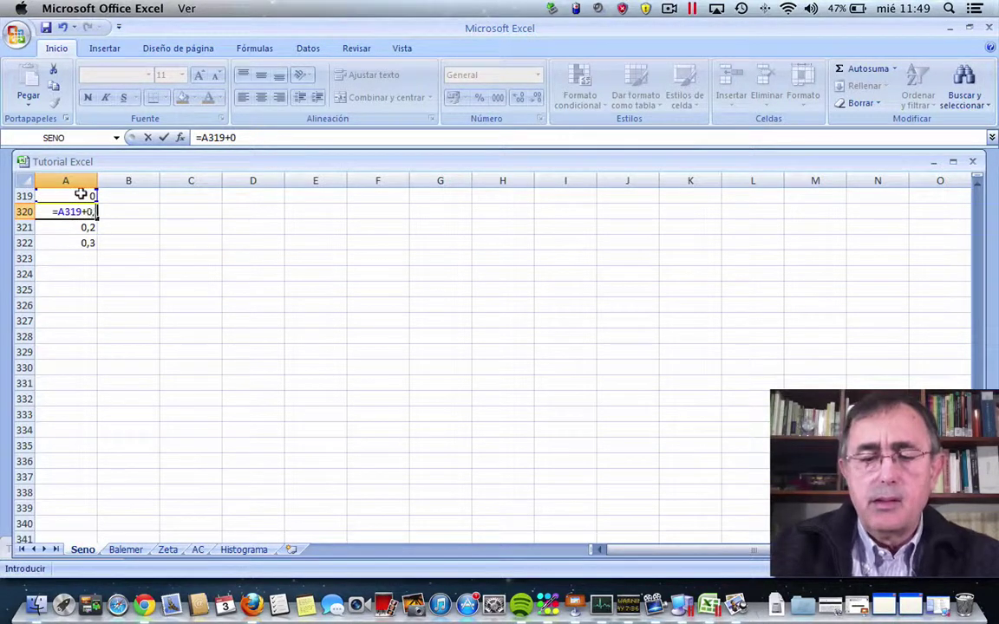
pyautogui.write(',1')
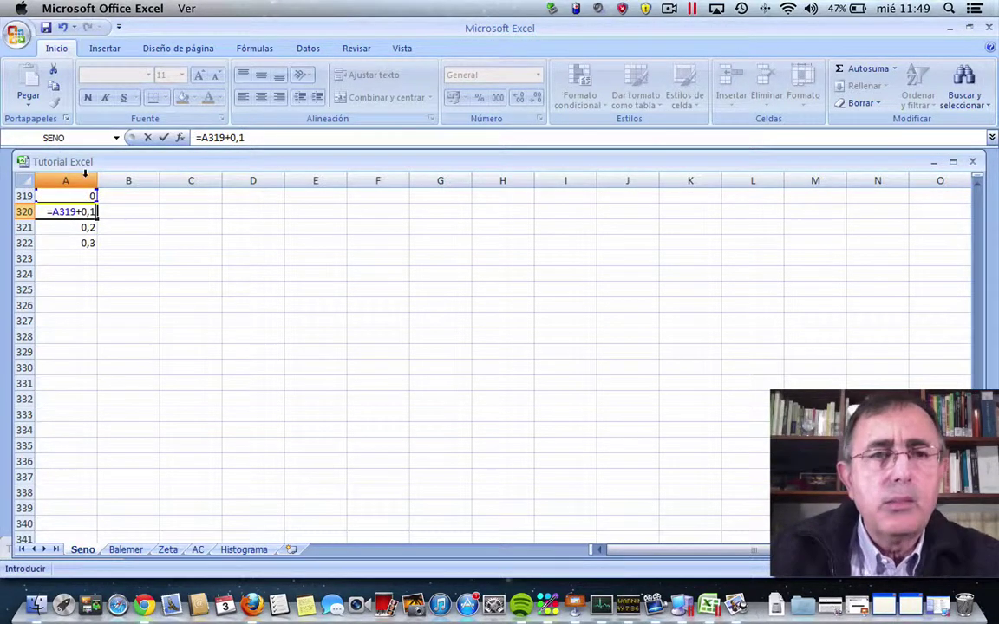
pyautogui.click(159, 140)
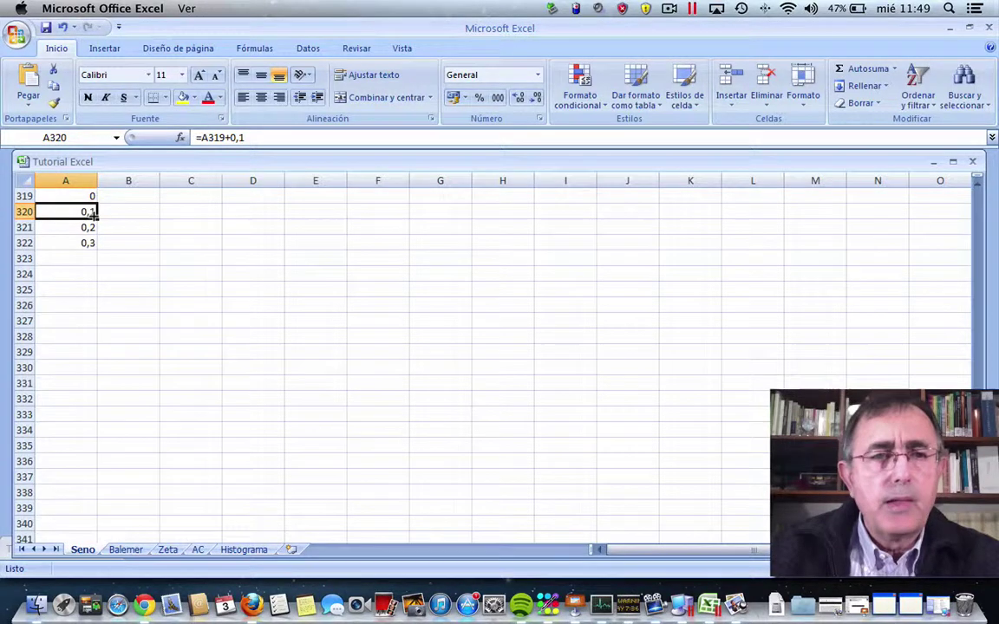
pyautogui.moveTo(93, 217); pyautogui.dragTo(83, 280)
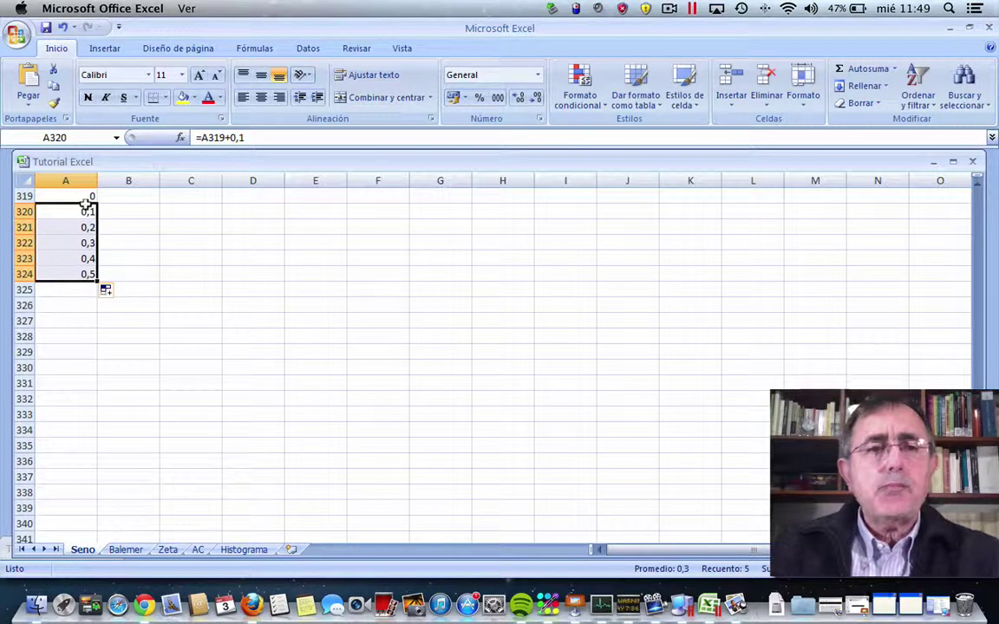
# Step: Center the contents of column A horizontally
pyautogui.click(16, 196)
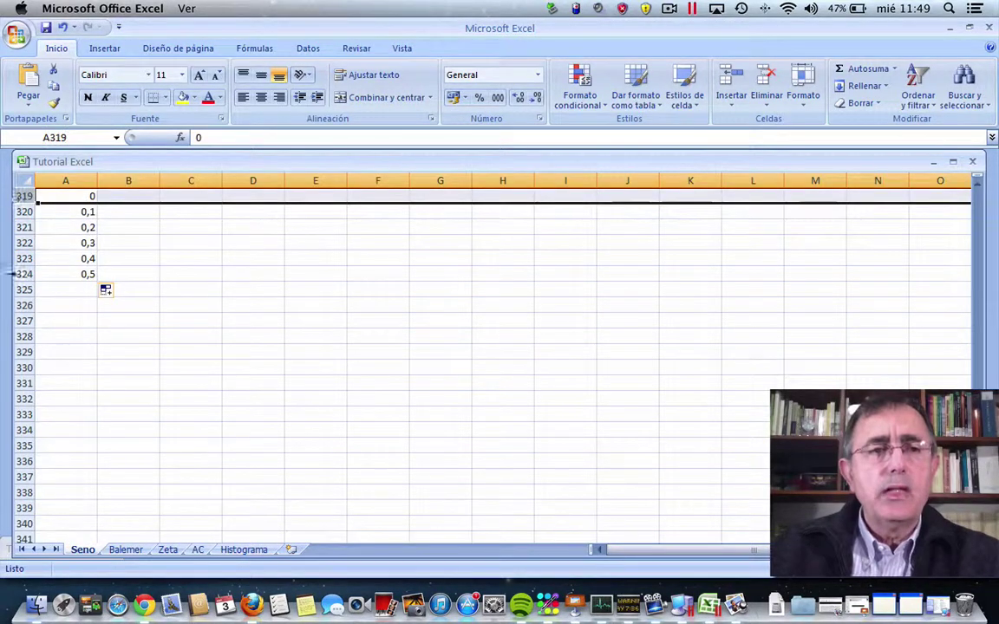
pyautogui.click(69, 180)
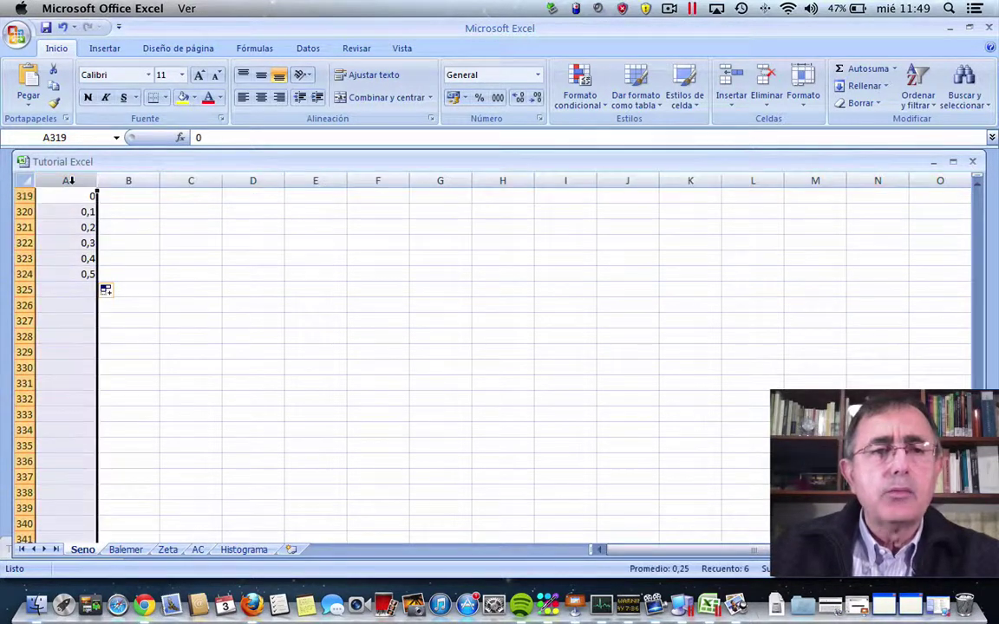
pyautogui.click(260, 98)
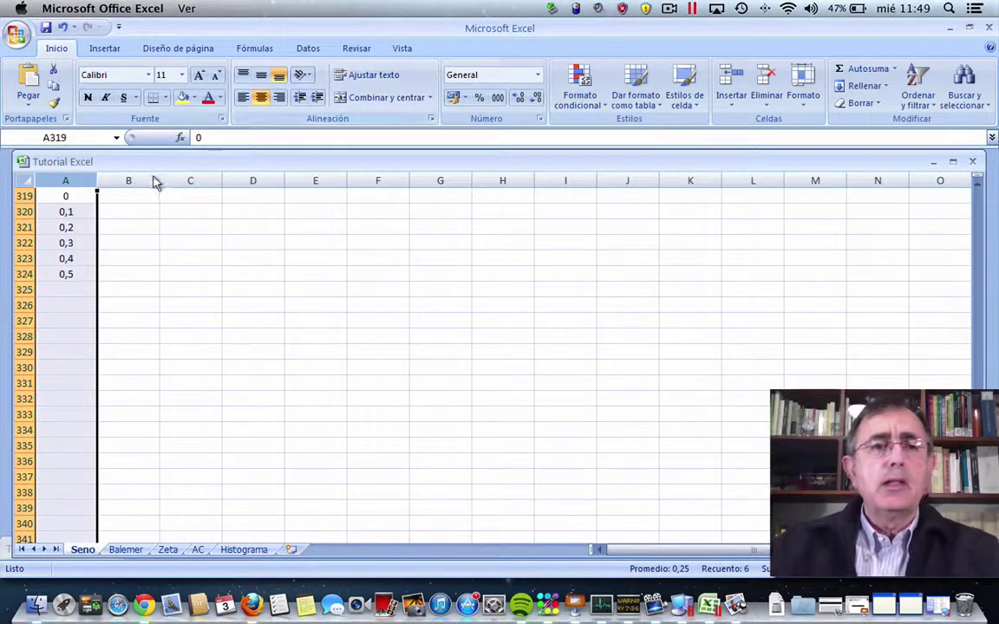
# Step: Split the Seno sheet at B320, move the horizontal divider below row 327, and remove the vertical divider
pyautogui.click(123, 212)
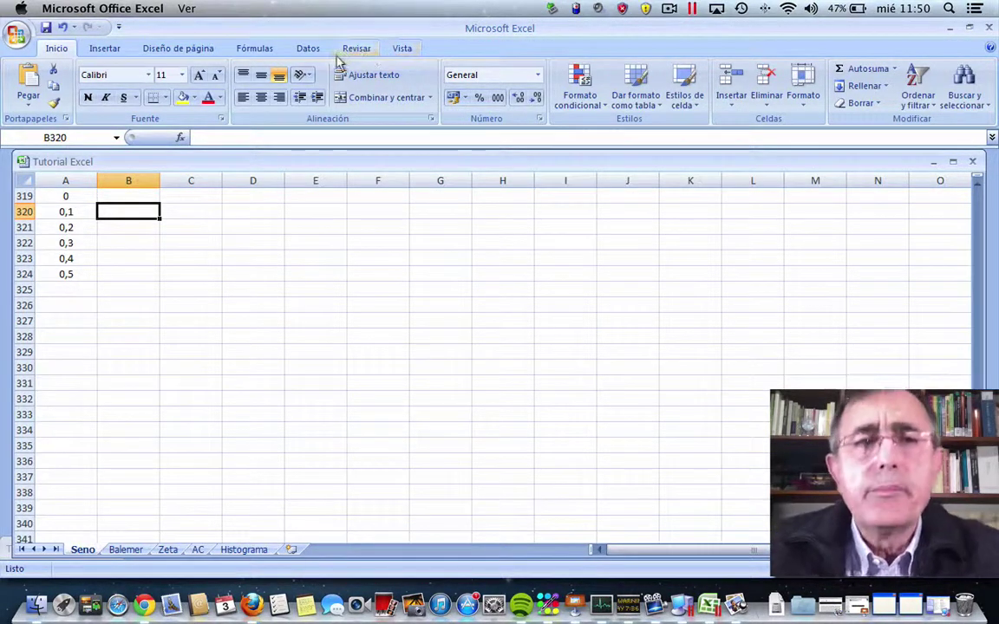
pyautogui.click(401, 50)
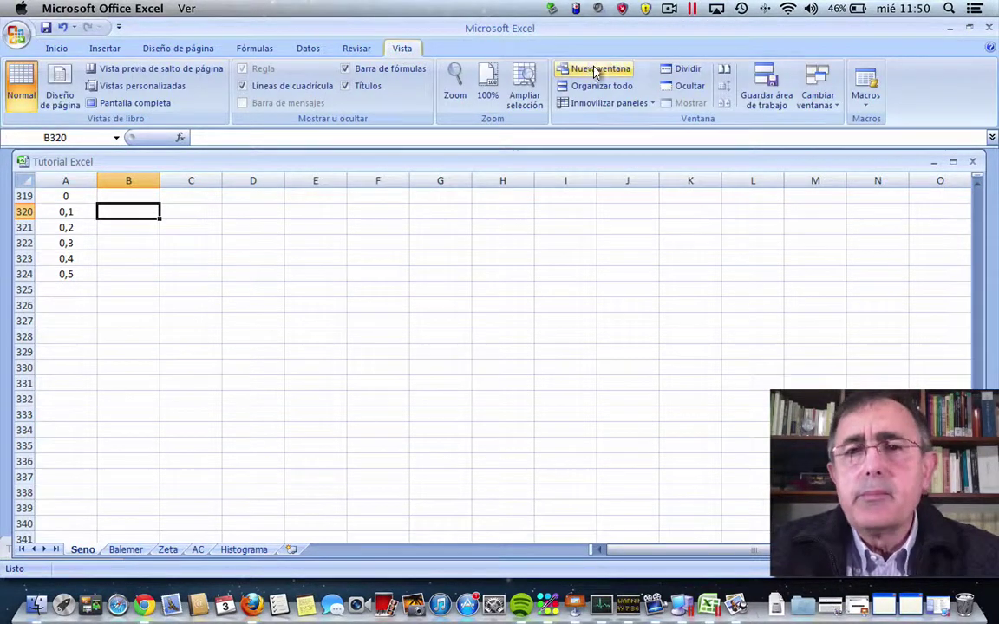
pyautogui.click(686, 72)
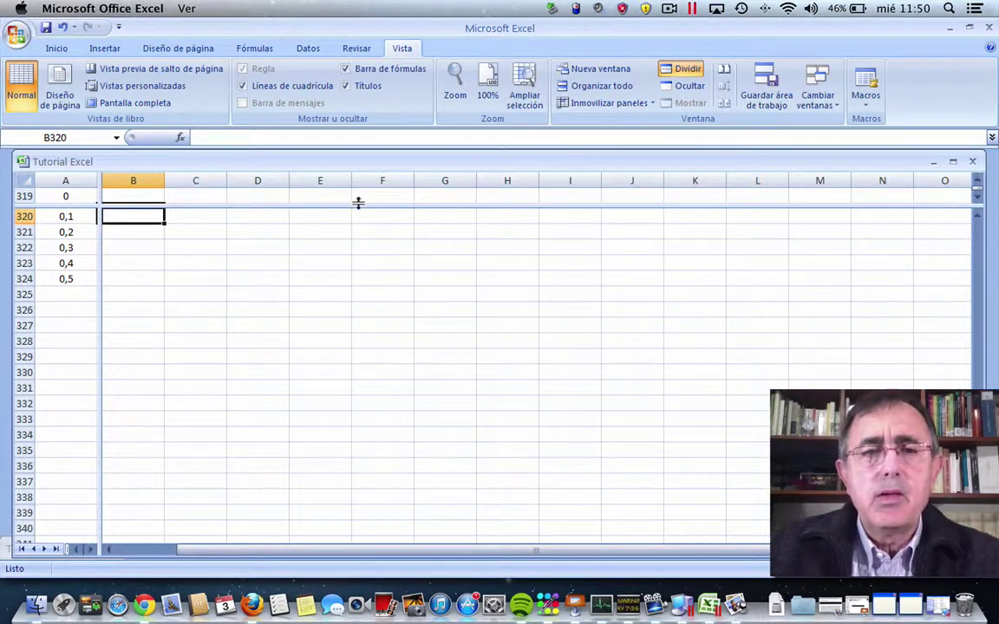
pyautogui.moveTo(358, 202); pyautogui.dragTo(335, 331)
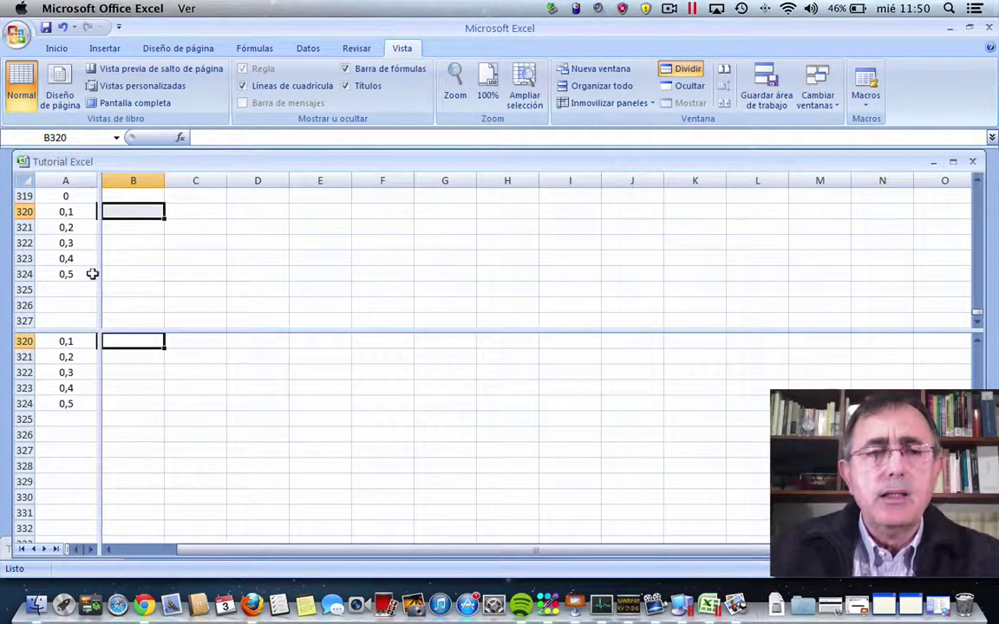
pyautogui.moveTo(98, 274); pyautogui.dragTo(967, 251)
pyautogui.click(945, 272)
pyautogui.click(390, 259)
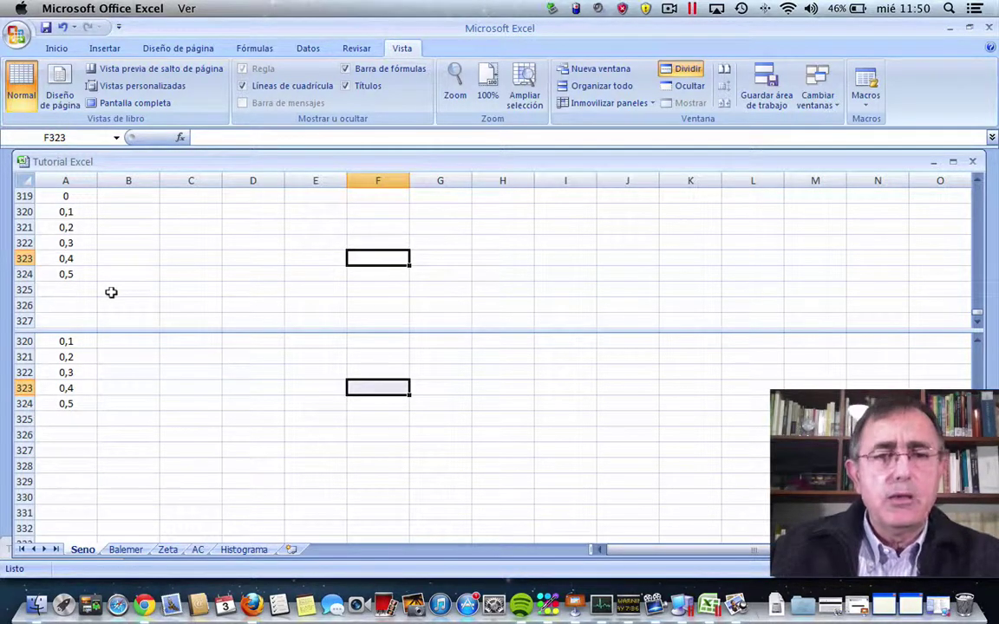
# Step: Enter 4 in cell B325 from the upper pane of the split sheet
pyautogui.click(976, 322)
pyautogui.click(975, 321)
pyautogui.click(976, 321)
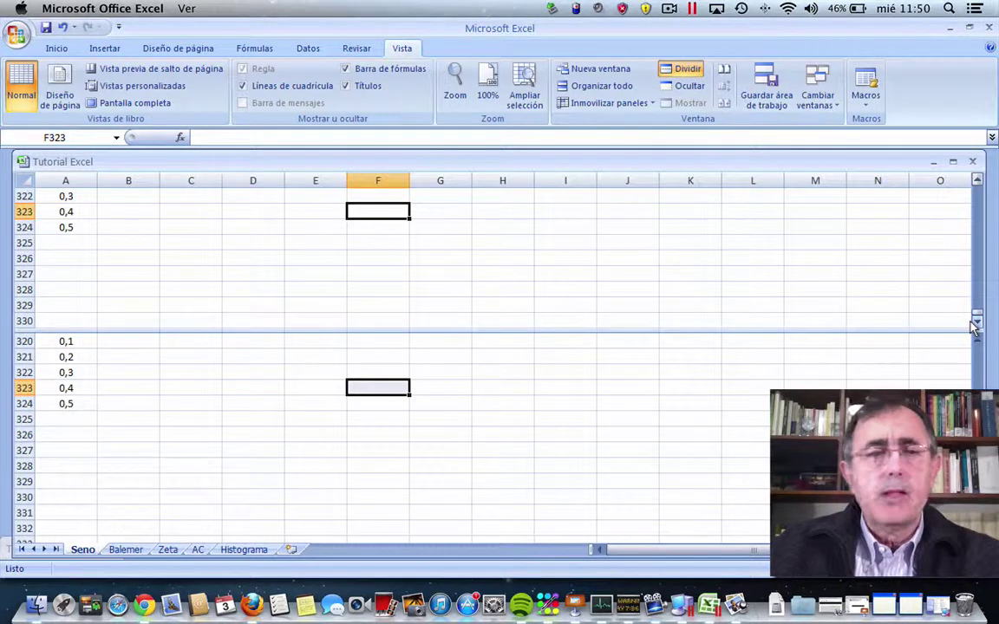
pyautogui.click(975, 322)
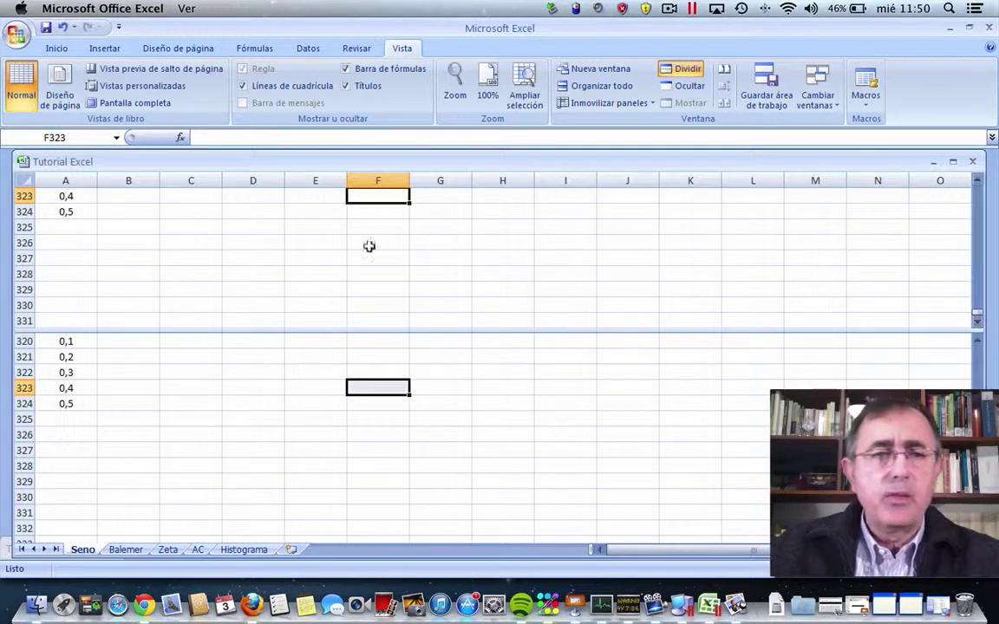
pyautogui.click(123, 227)
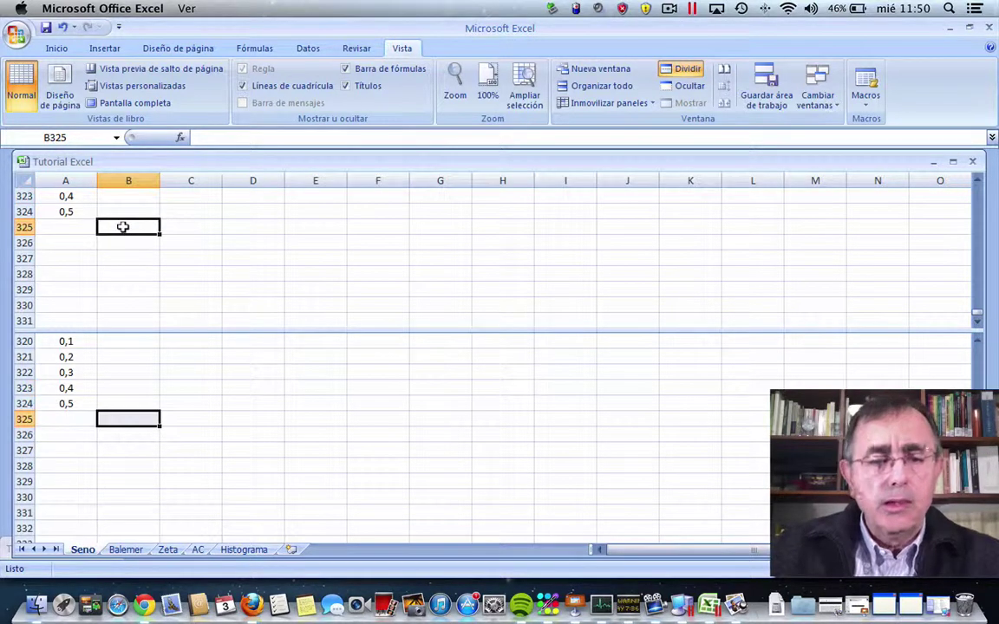
pyautogui.write('4')
pyautogui.click(185, 237)
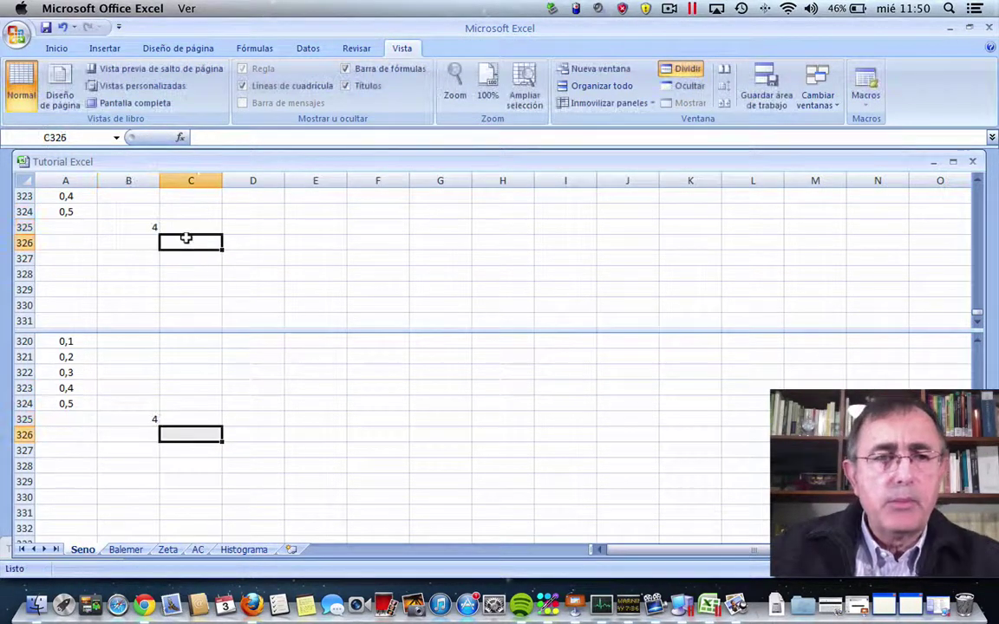
# Step: Clear the value in cell B325 of the Seno sheet
pyautogui.click(143, 224)
pyautogui.press('BackSpace')
pyautogui.click(166, 239)
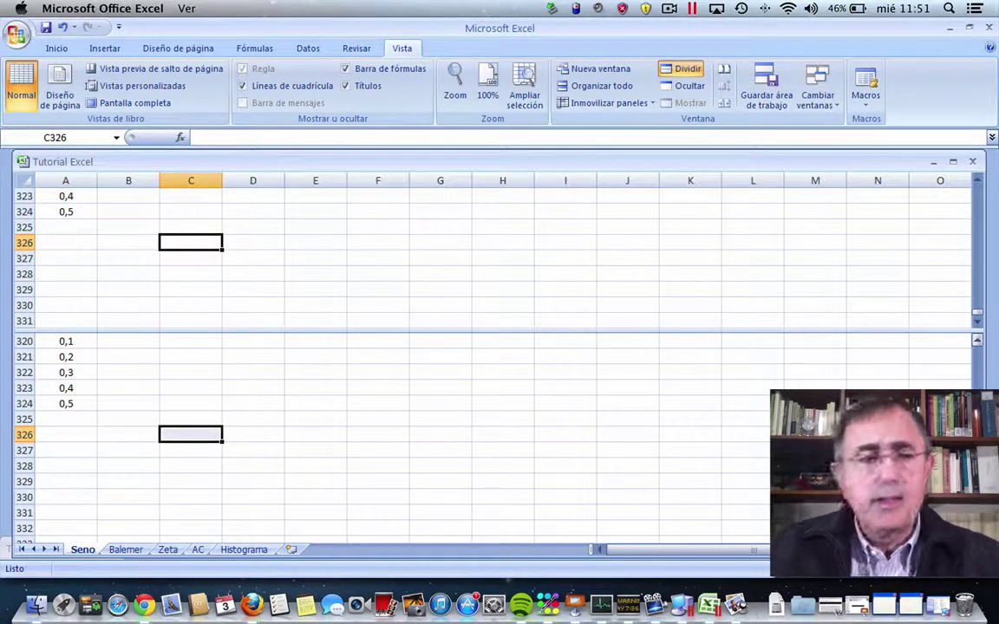
pyautogui.scroll(-2, 494, 438)
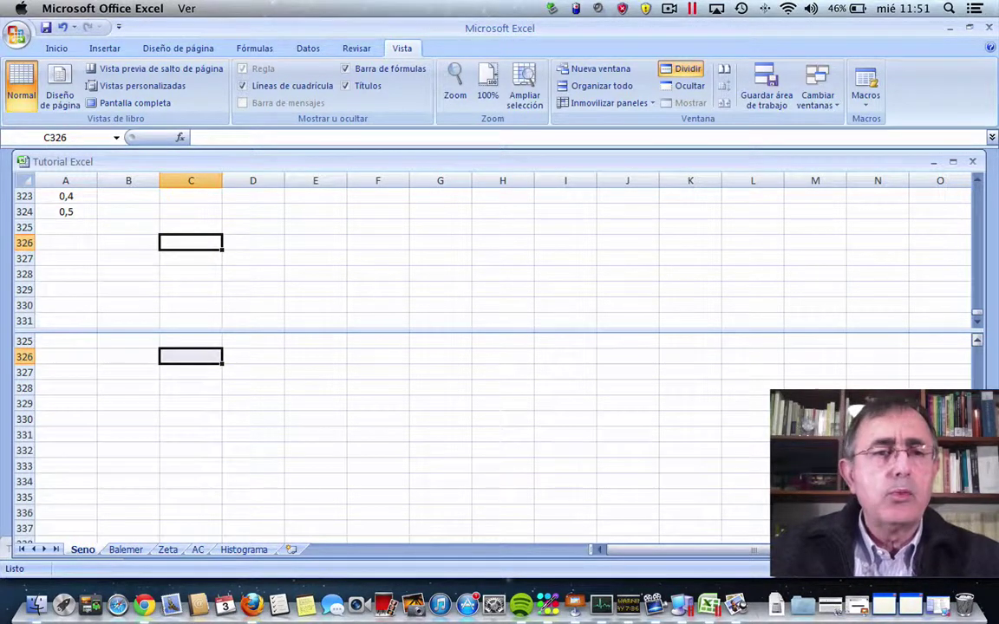
# Step: Jump to cell A950 in the upper pane of the split sheet
pyautogui.click(70, 135)
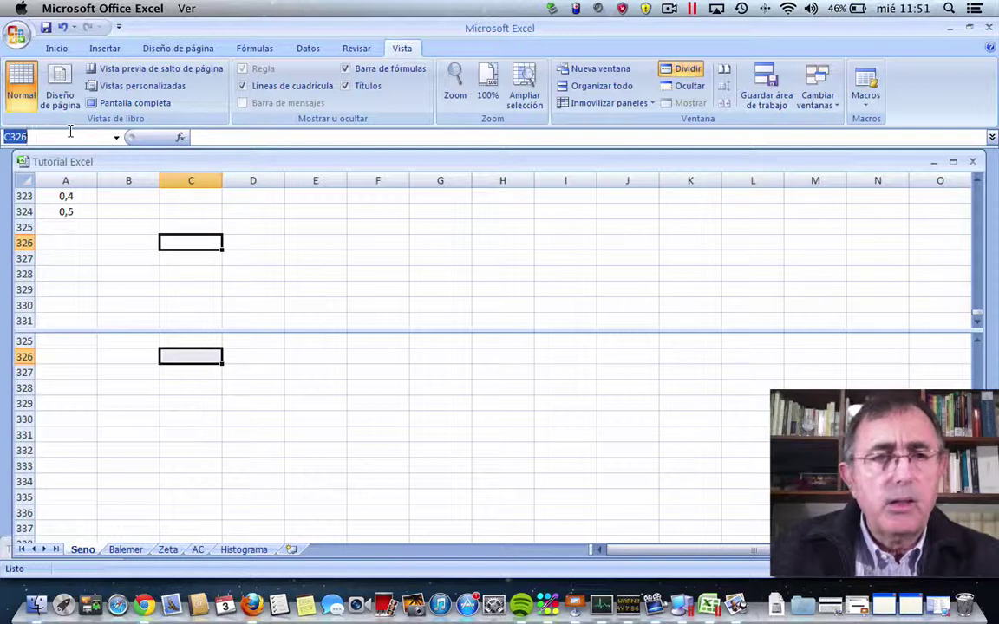
pyautogui.write('a')
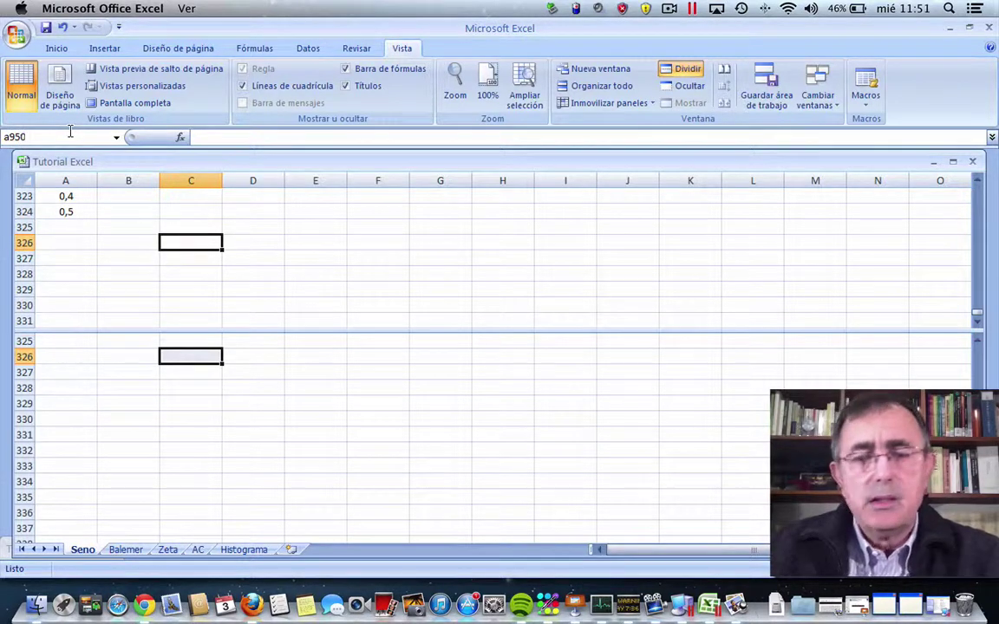
pyautogui.write('950')
pyautogui.press('Return')
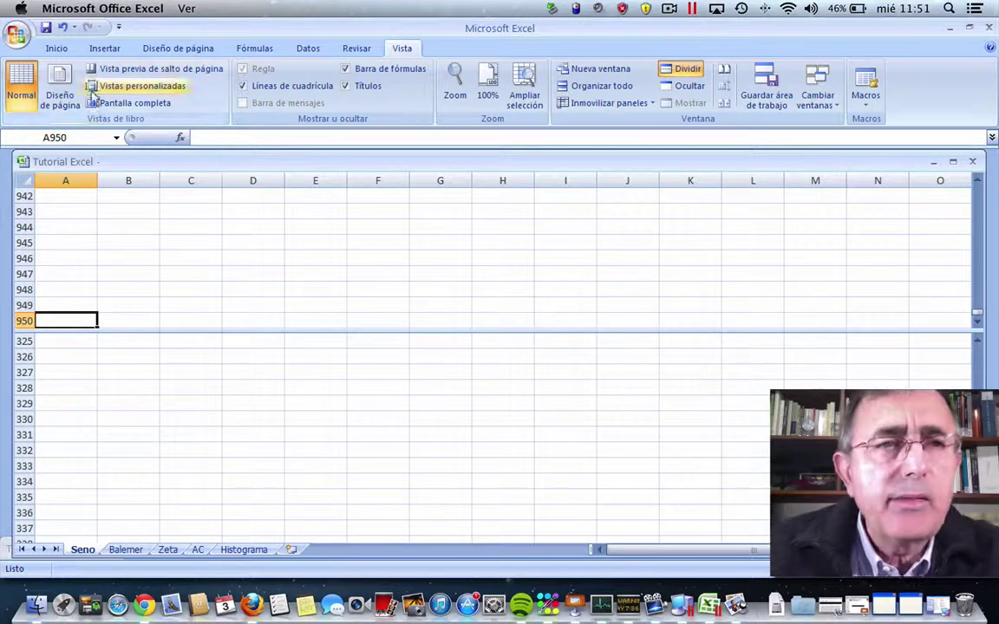
# Step: Undo the clearing of B325, then make the lower pane active and jump to cell A950 there
pyautogui.click(57, 32)
pyautogui.click(47, 373)
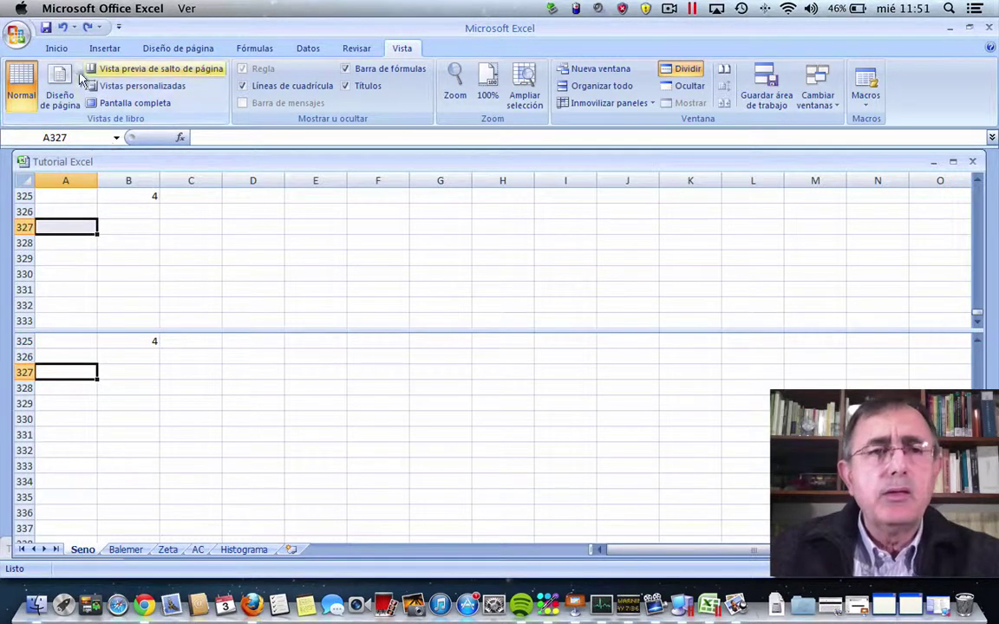
pyautogui.click(67, 135)
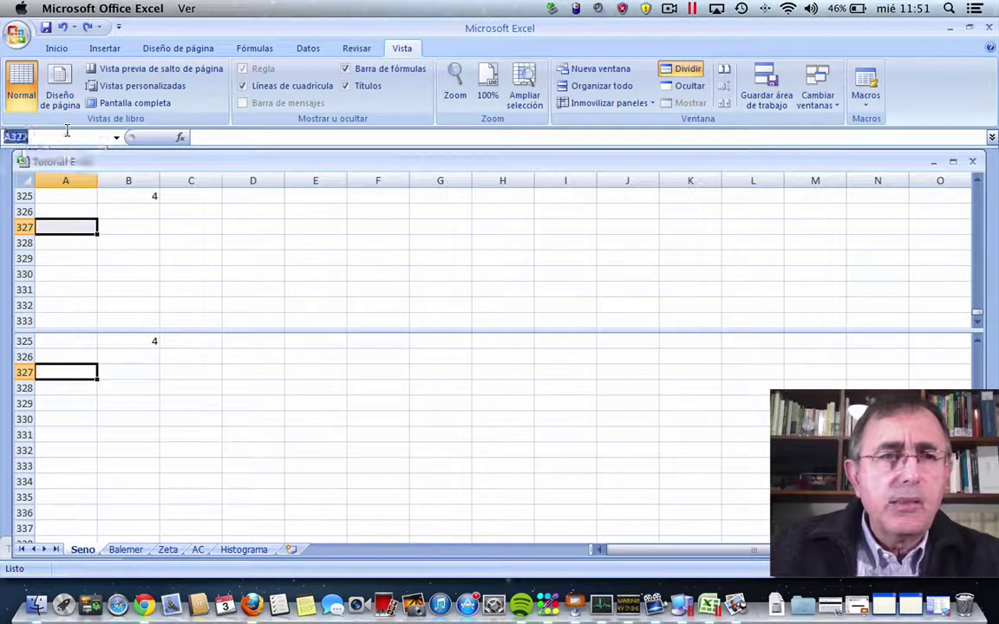
pyautogui.write('a950')
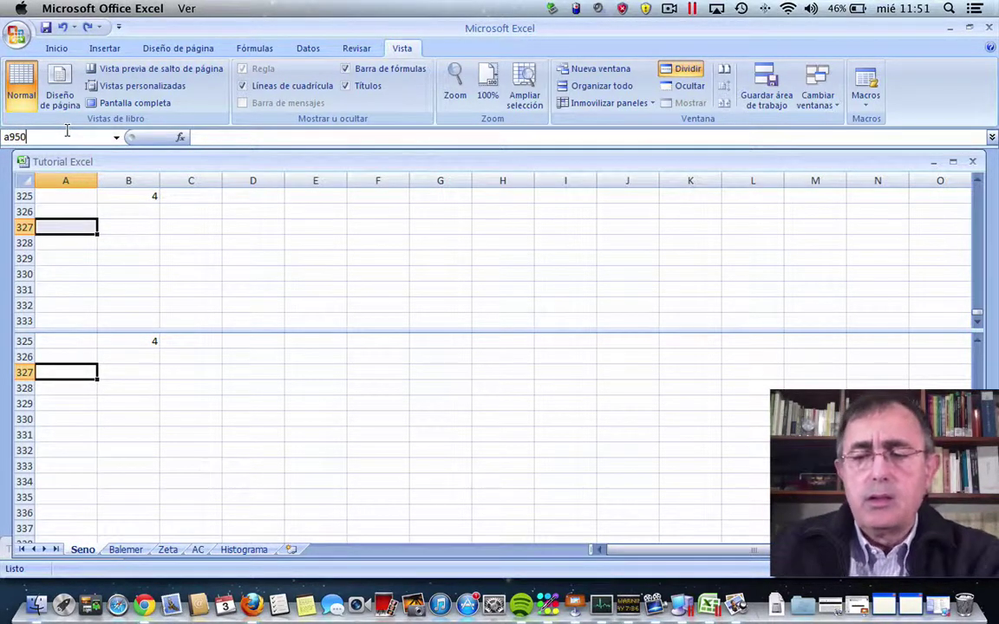
pyautogui.press('Return')
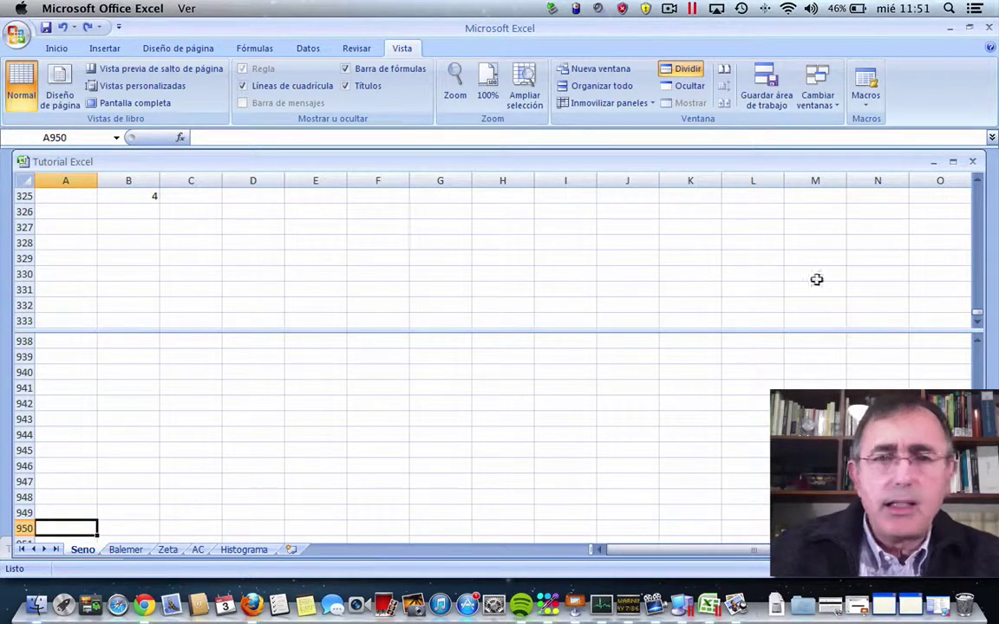
# Step: Bring row 1 into the upper pane and enter 0 in cell A1
pyautogui.moveTo(975, 314); pyautogui.dragTo(976, 186)
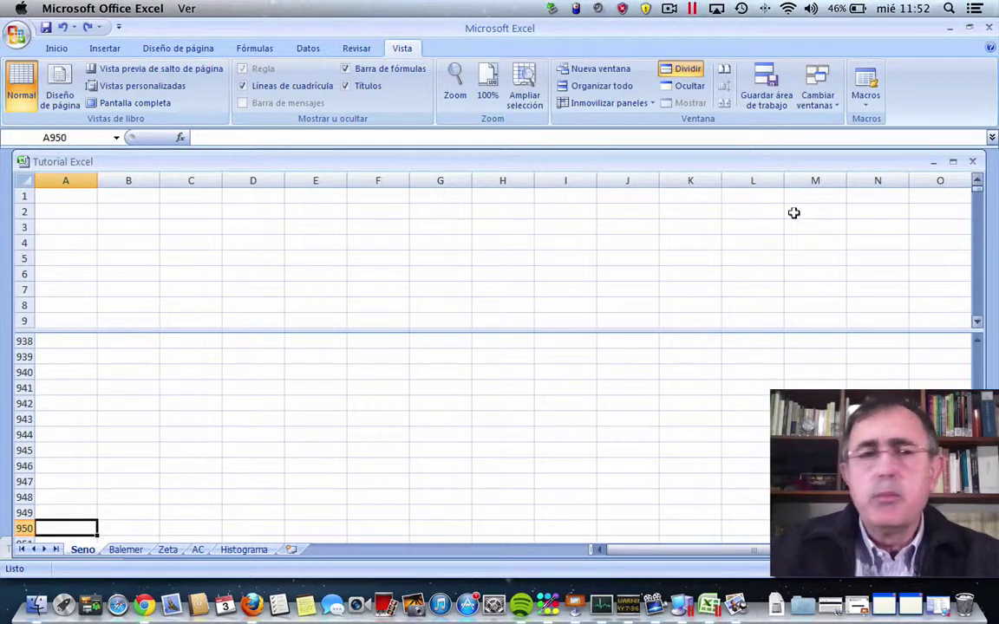
pyautogui.click(47, 194)
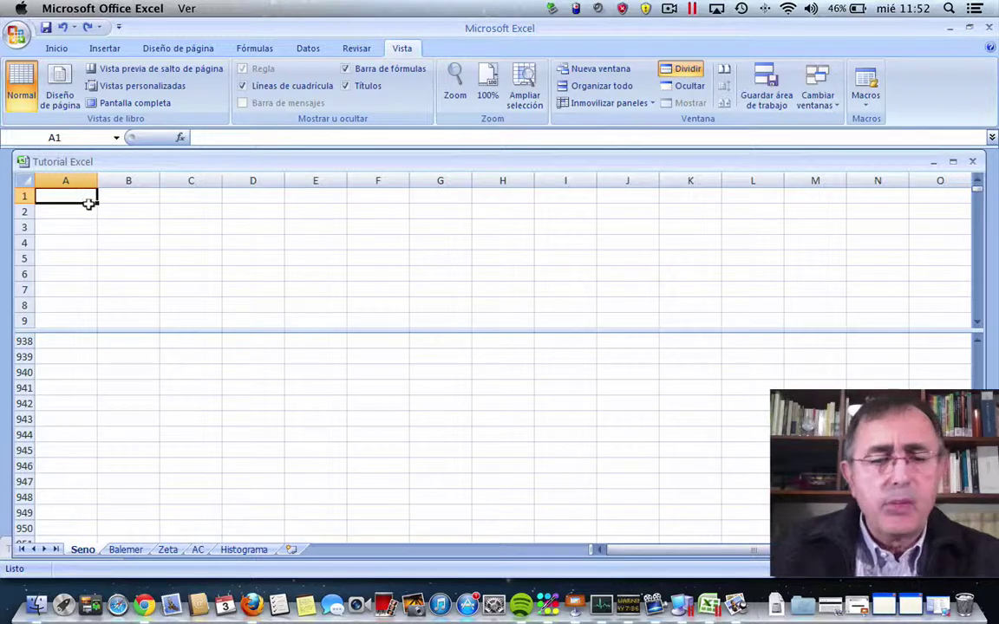
pyautogui.write('0')
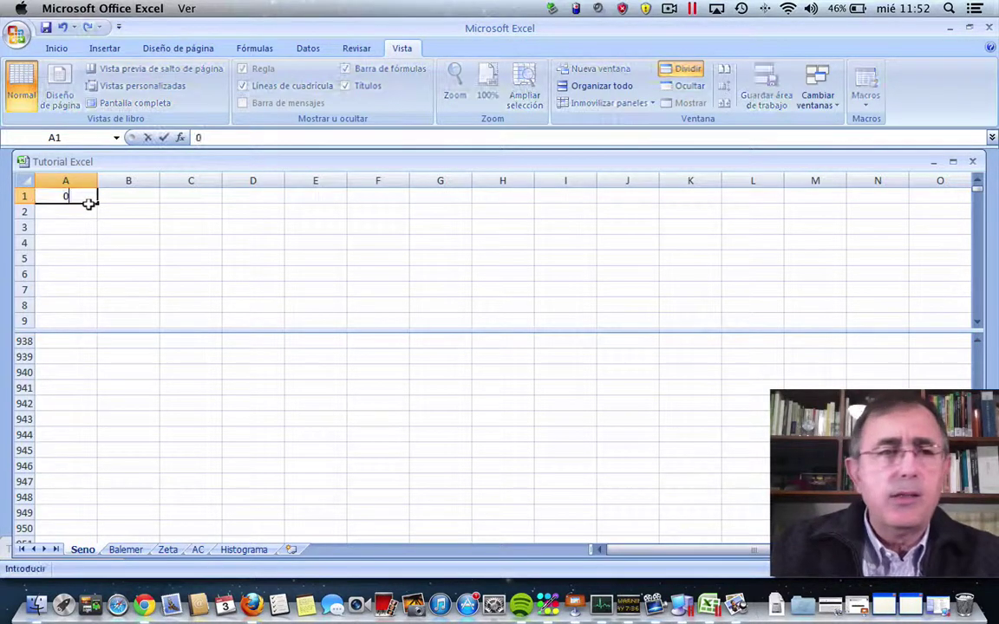
pyautogui.press('Return')
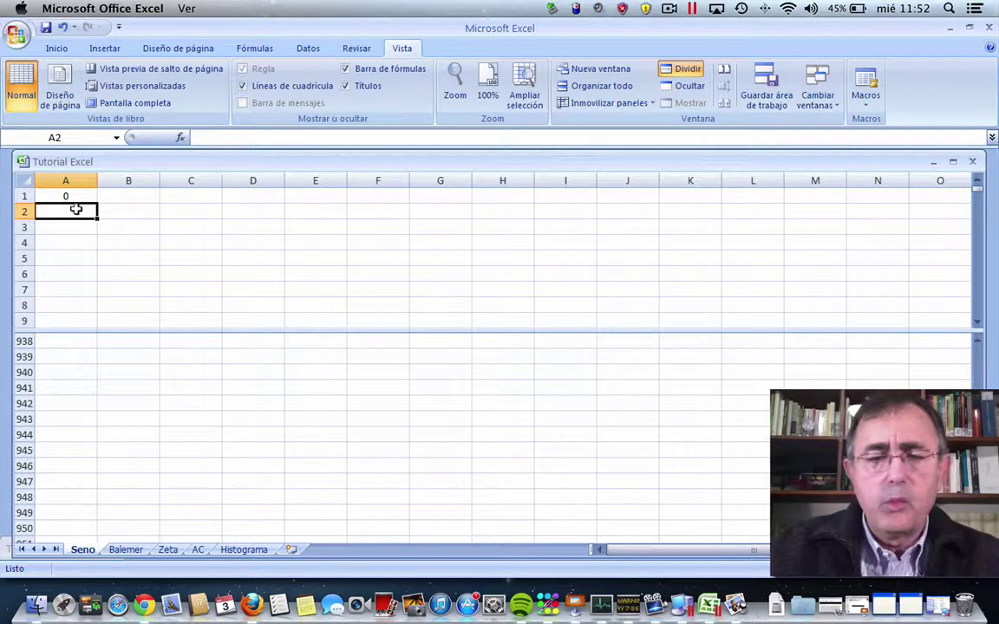
# Step: Enter the formula =A1+0,1 in cell A2
pyautogui.write('=')
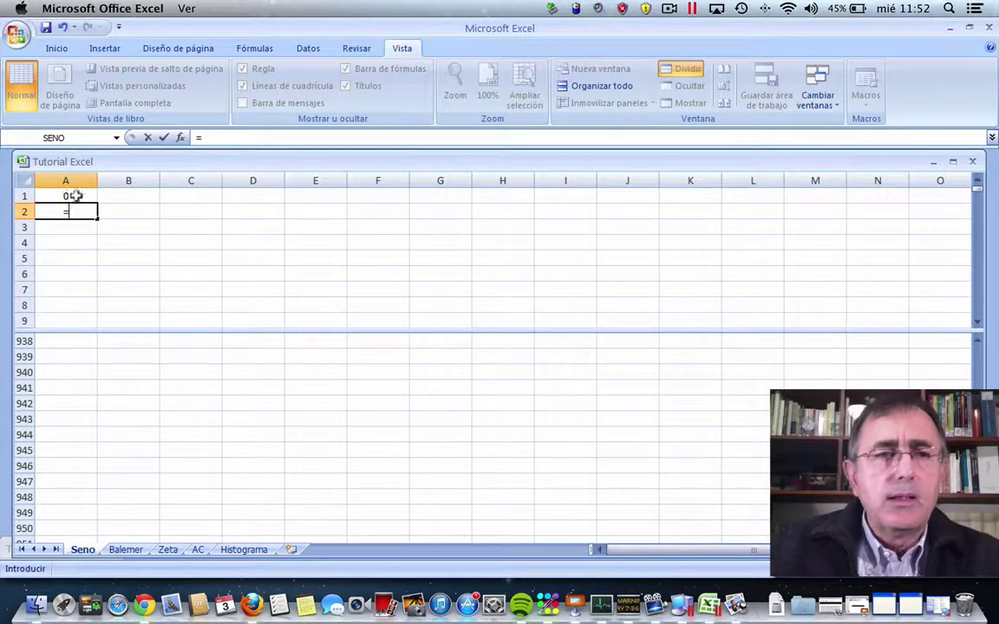
pyautogui.click(74, 196)
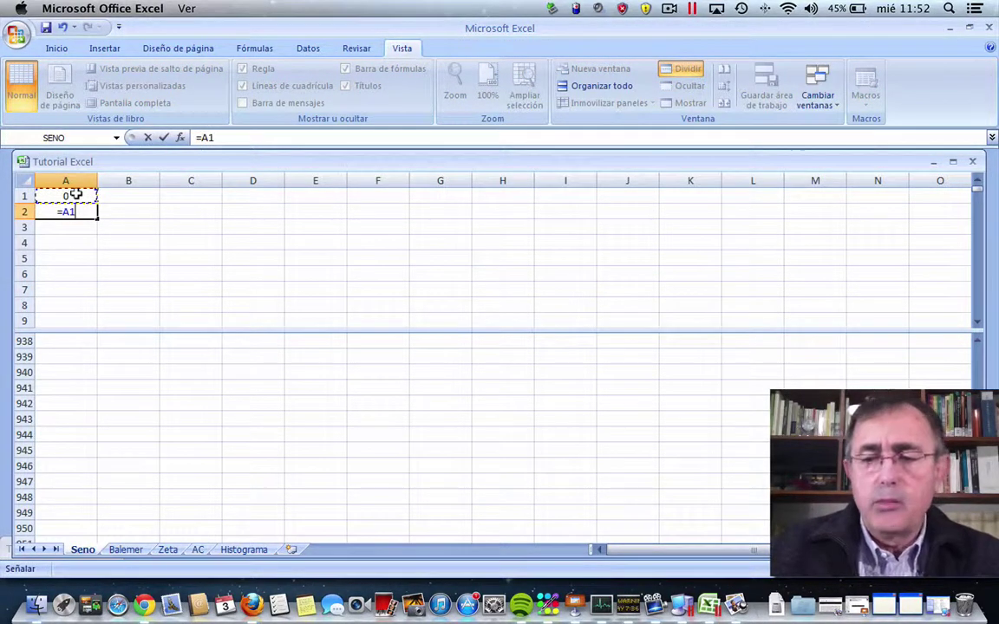
pyautogui.write('+0,')
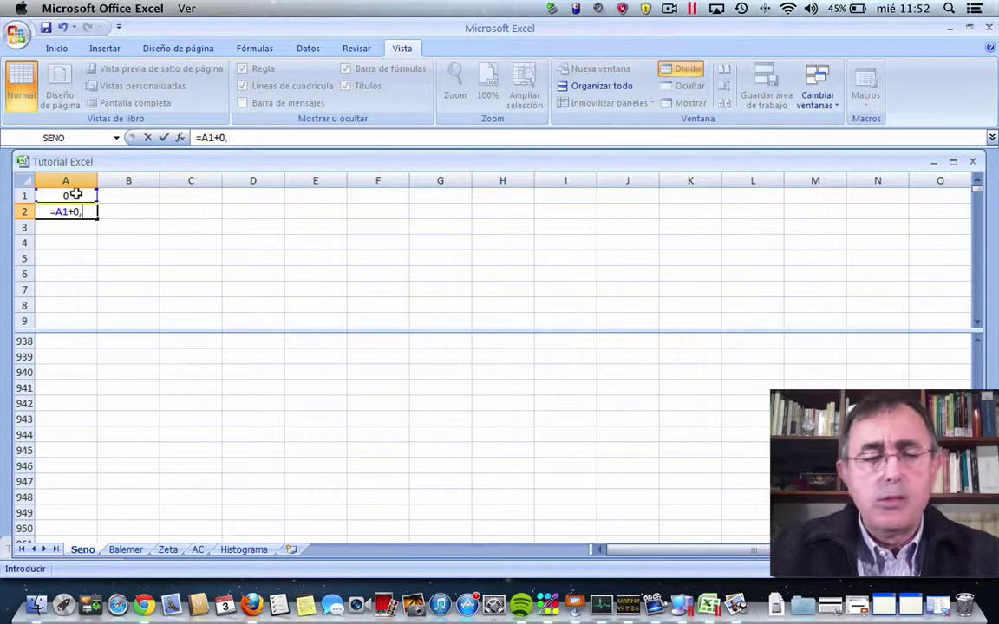
pyautogui.write('1')
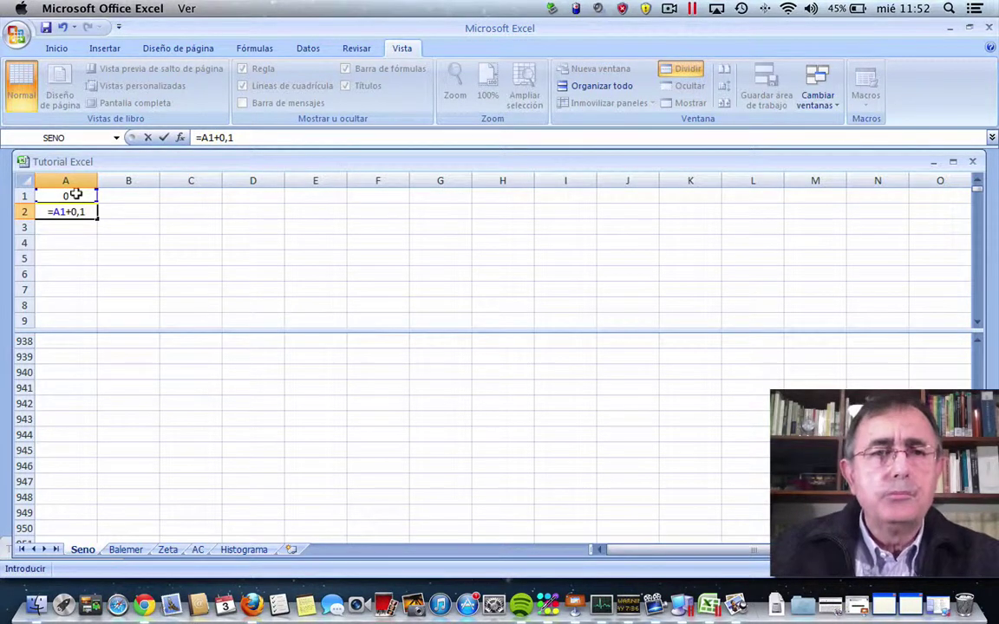
pyautogui.click(161, 139)
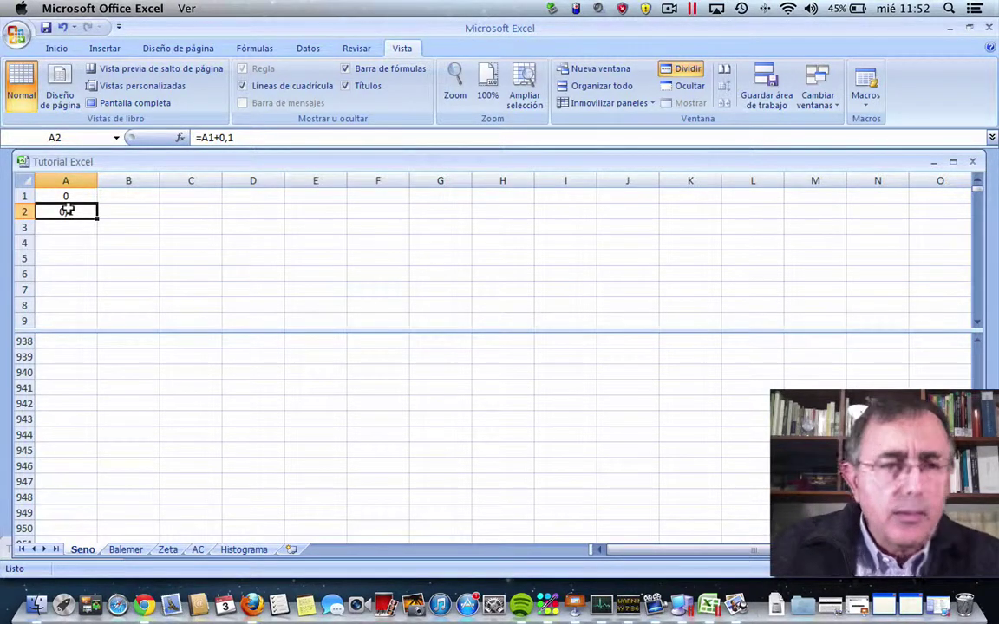
# Step: Copy the formula in A2 and paste it over the range A2 to A902, using the lower pane to reach the end row
pyautogui.click(975, 341)
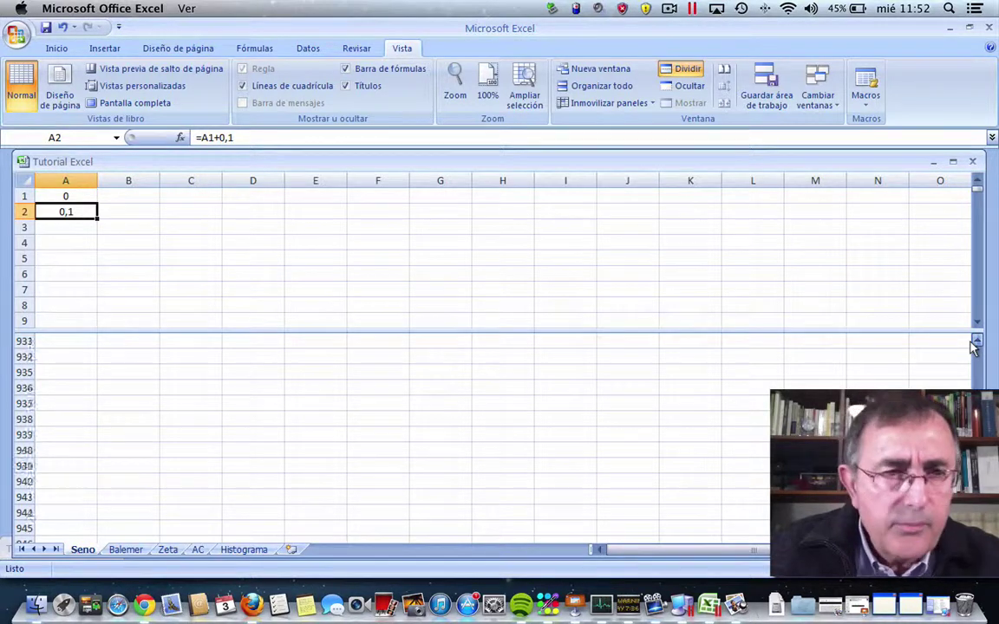
pyautogui.click(976, 341)
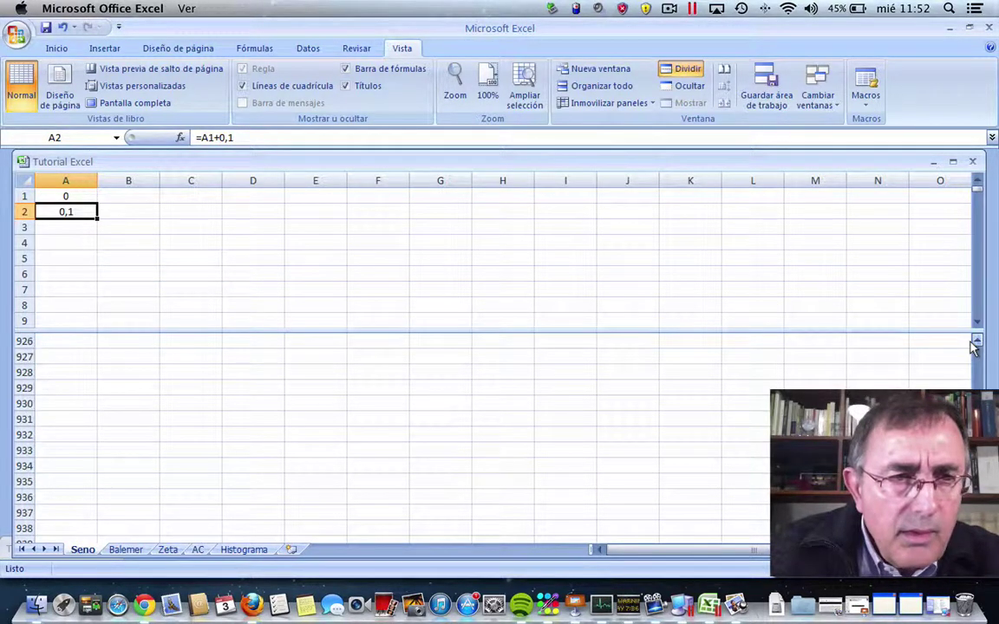
pyautogui.scroll(4, 975, 345)
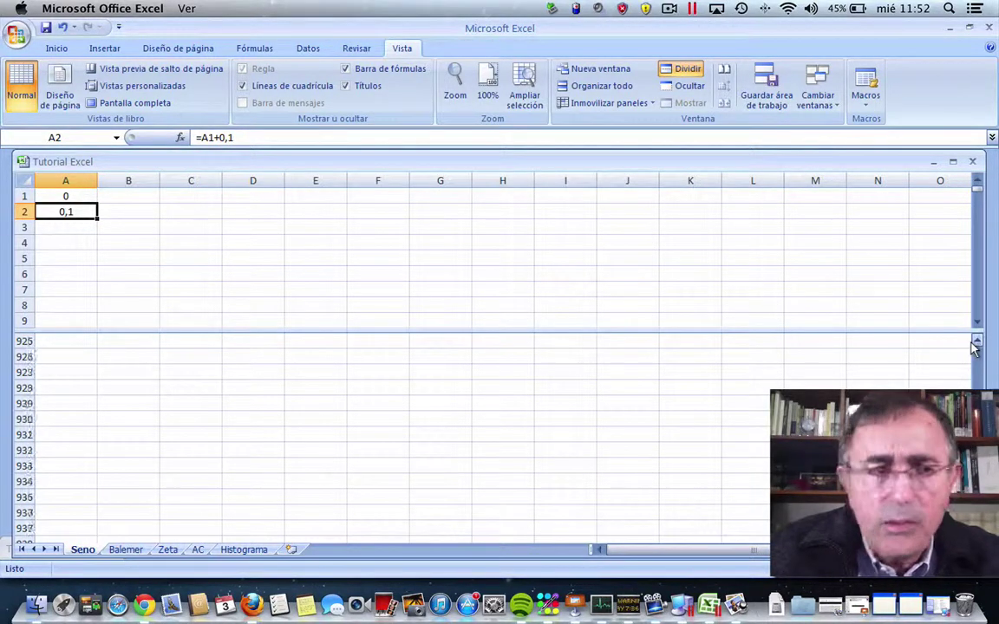
pyautogui.scroll(5, 975, 345)
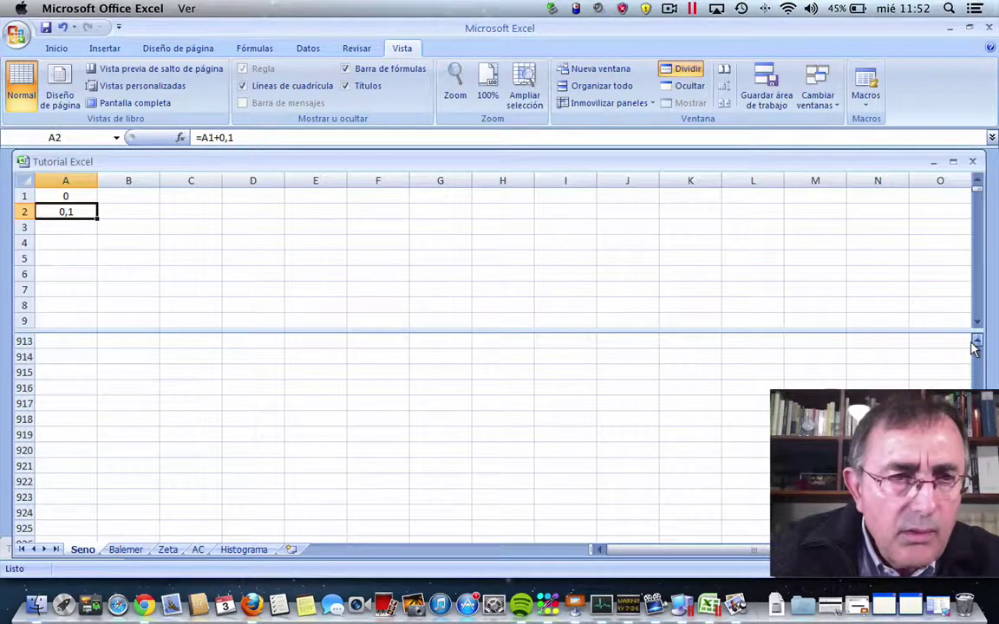
pyautogui.scroll(4, 975, 345)
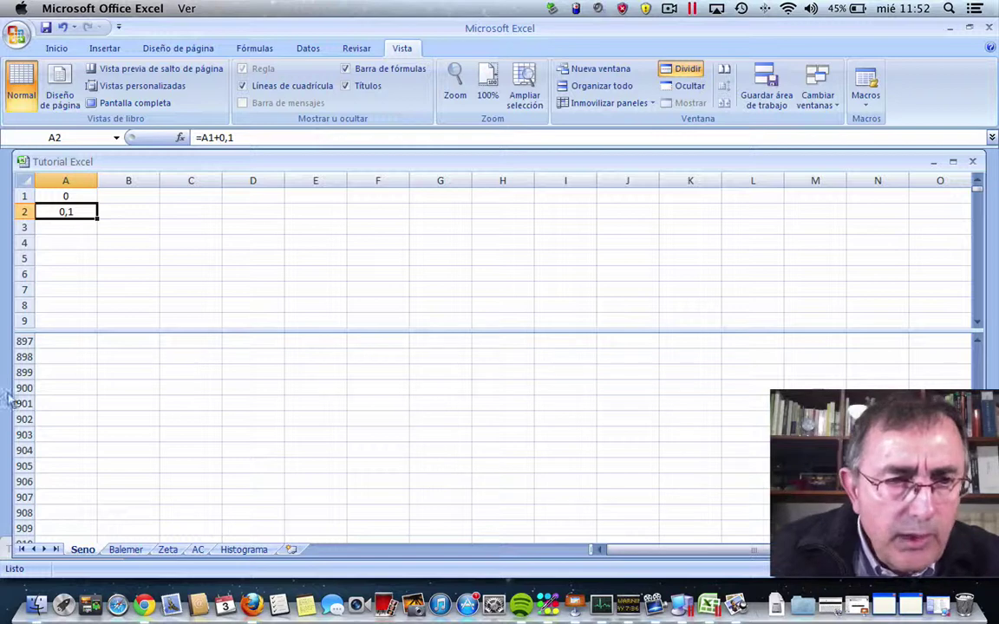
pyautogui.click(51, 389)
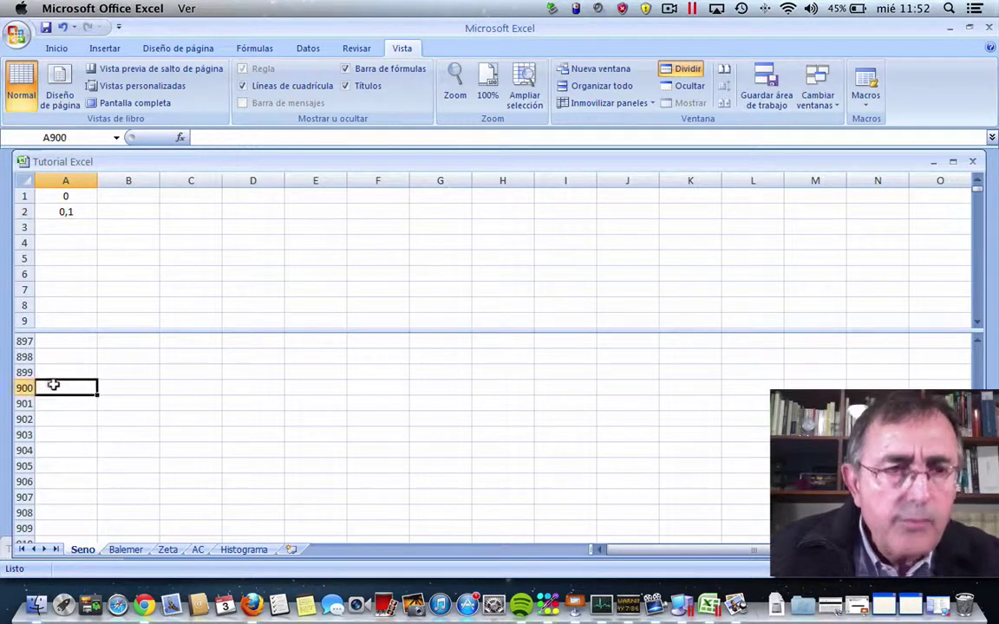
pyautogui.click(68, 211)
pyautogui.rightClick(69, 210)
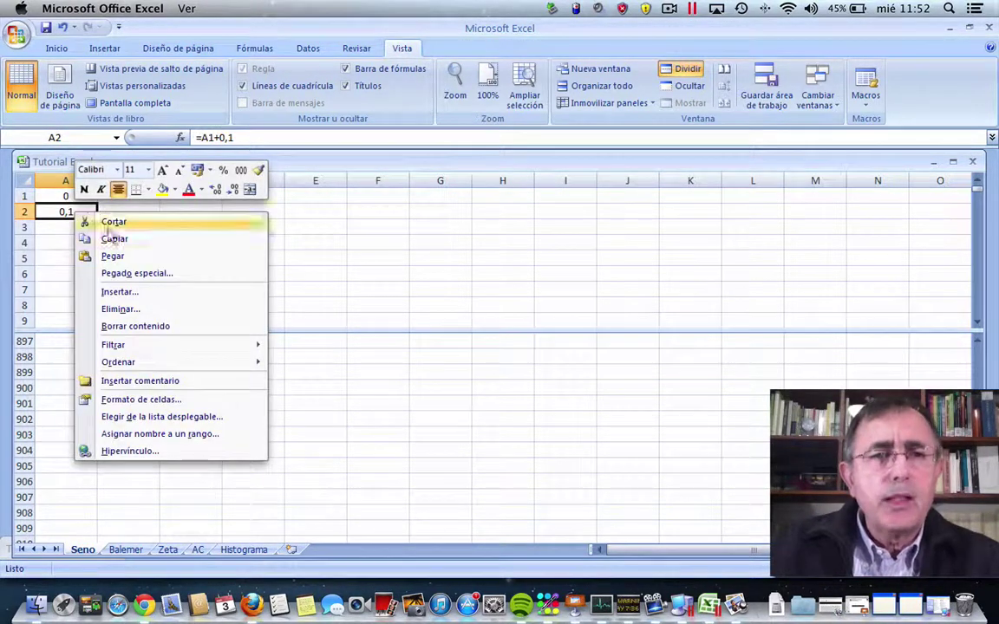
pyautogui.click(107, 239)
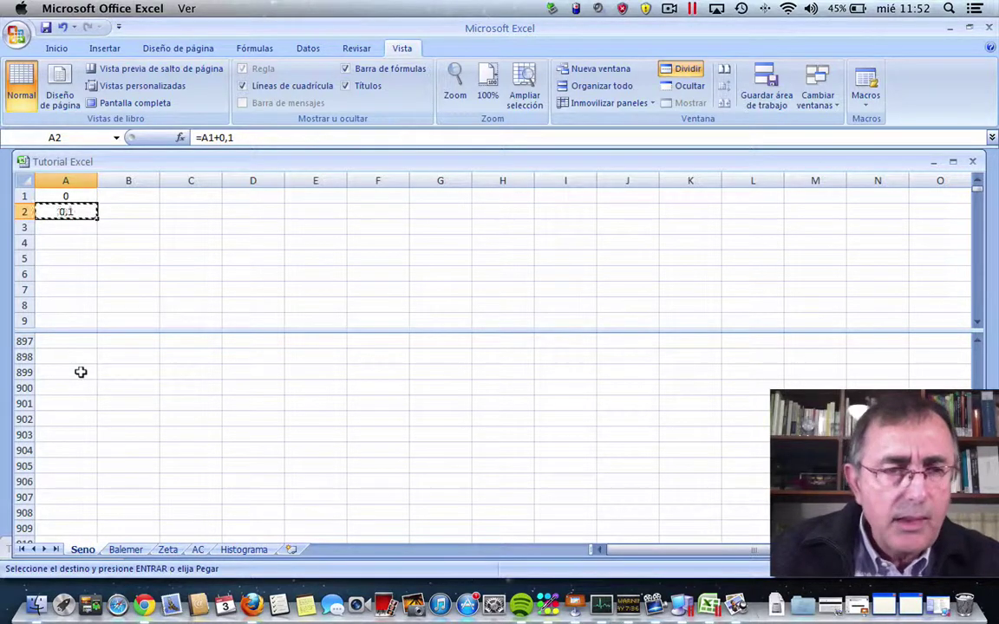
pyautogui.keyDown('shift'); pyautogui.click(62, 416); pyautogui.keyUp('shift')
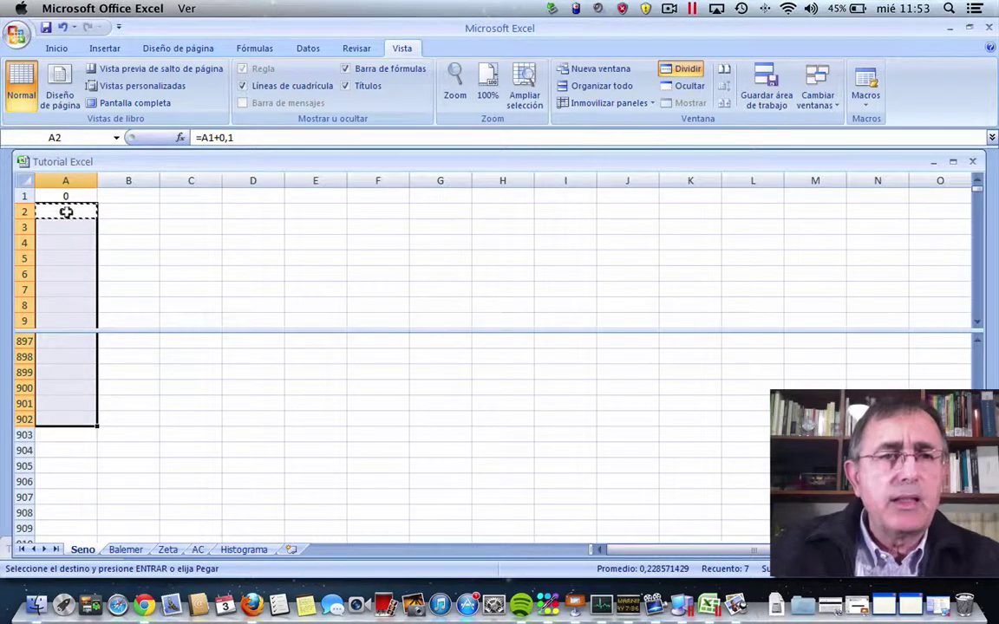
pyautogui.rightClick(66, 211)
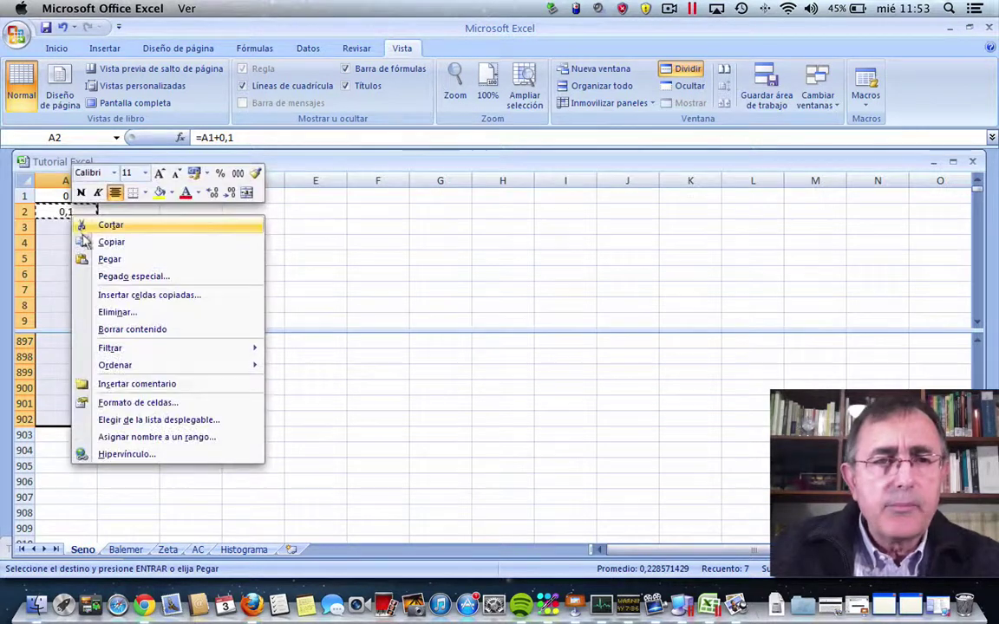
pyautogui.click(110, 259)
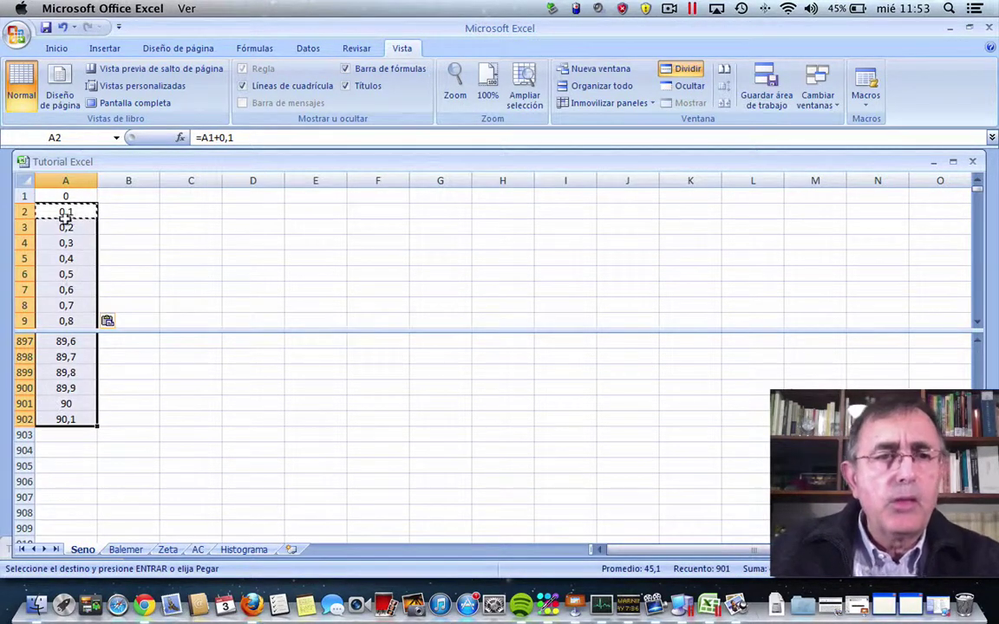
# Step: Clear cell A902 so the series in column A ends at row 901
pyautogui.click(56, 420)
pyautogui.press('BackSpace')
pyautogui.click(66, 442)
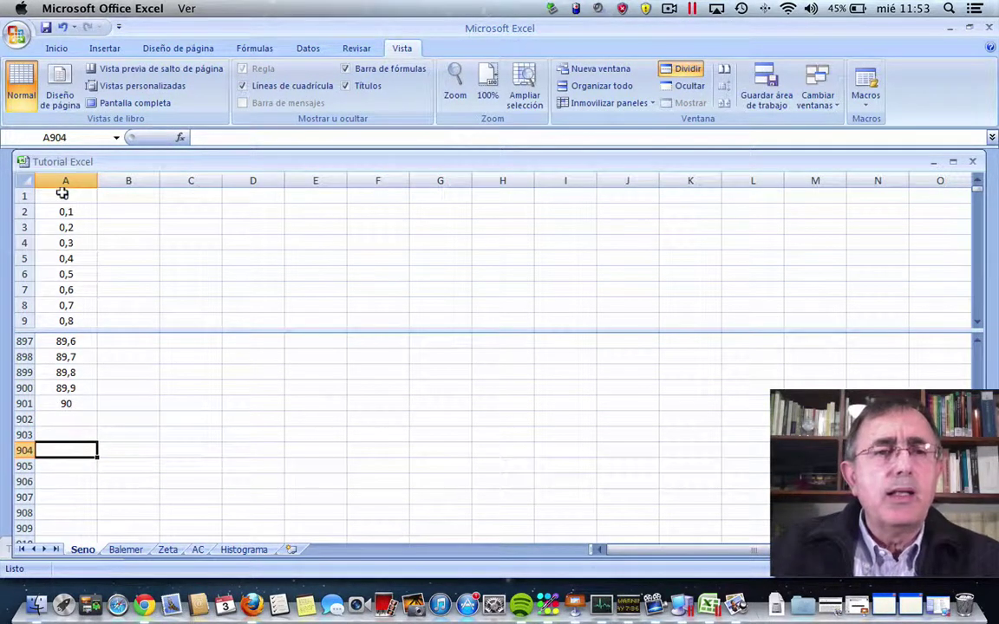
# Step: Insert the SENO function from the Matemáticas y trigonométricas category in cell B1, with A1 as its argument
pyautogui.click(116, 194)
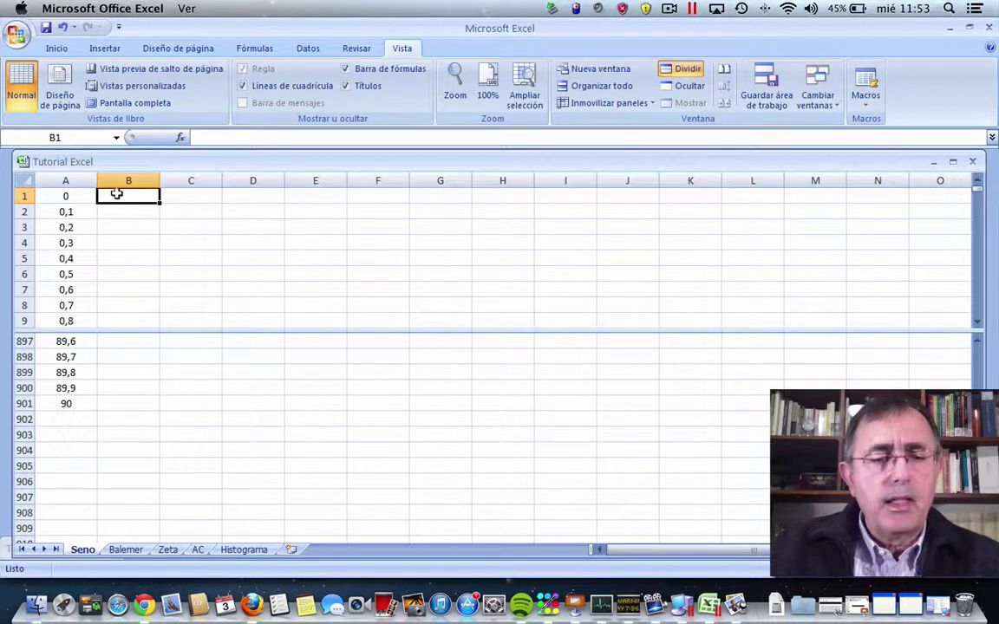
pyautogui.click(173, 141)
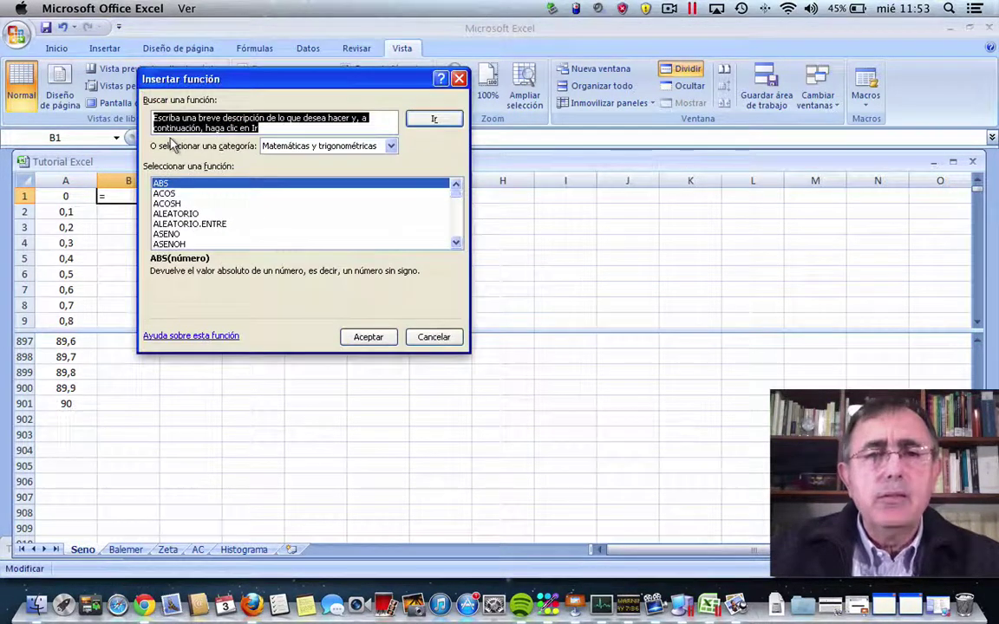
pyautogui.click(390, 146)
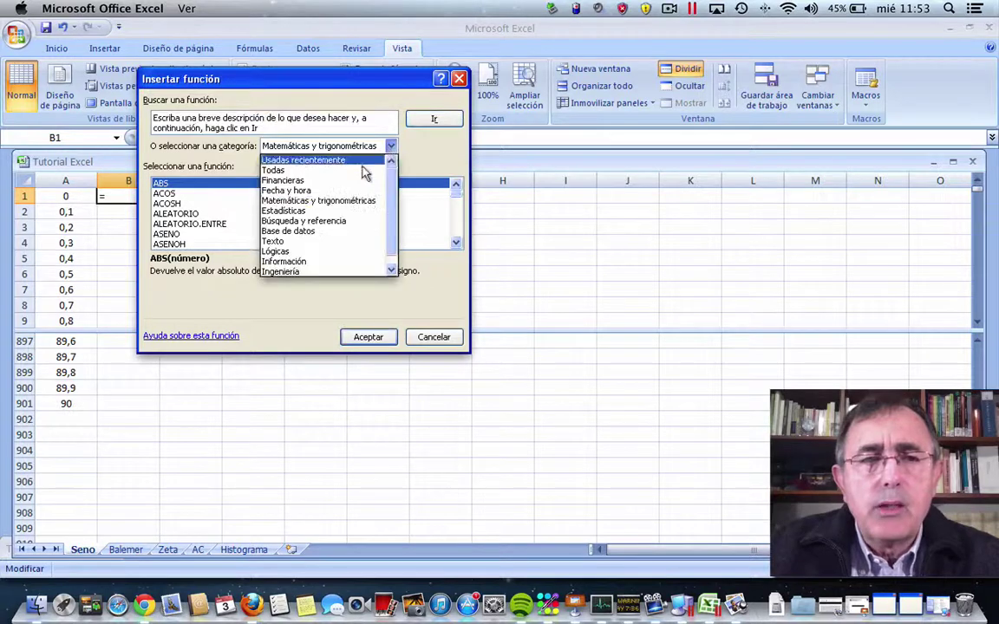
pyautogui.click(315, 202)
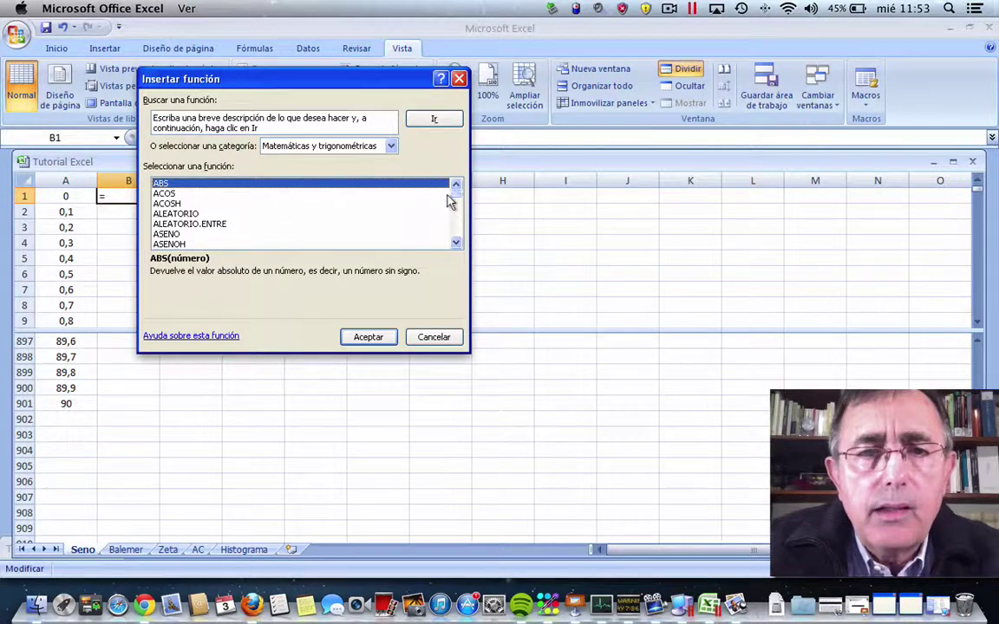
pyautogui.scroll(-10, 450, 212)
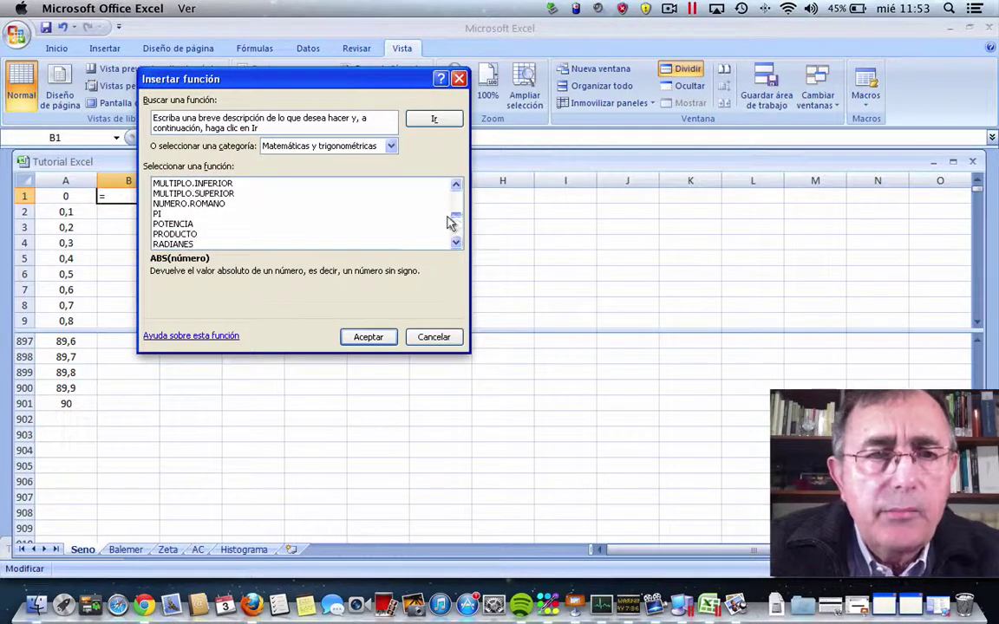
pyautogui.scroll(-5, 450, 224)
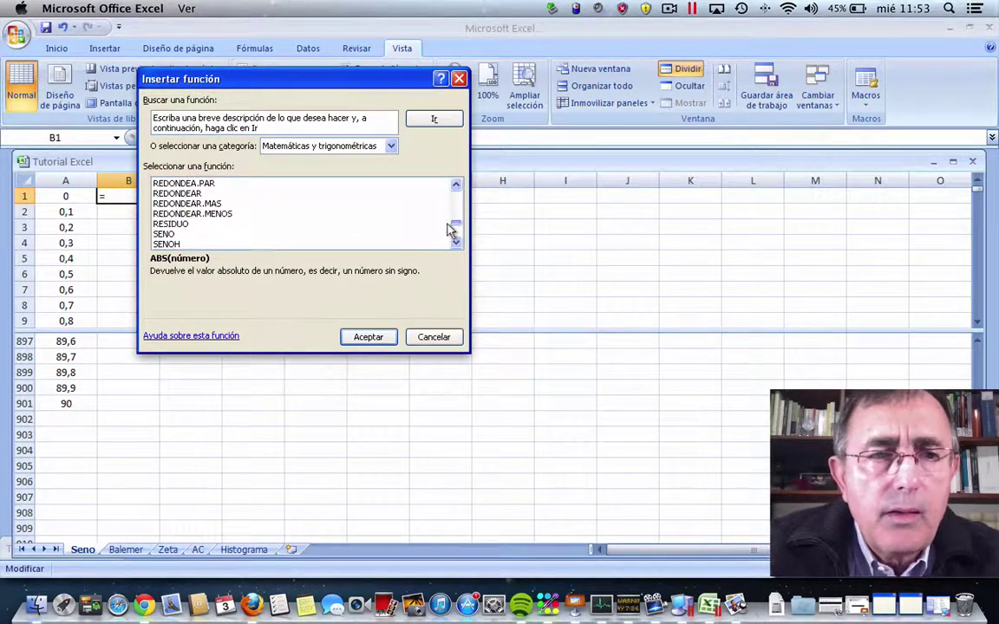
pyautogui.click(163, 233)
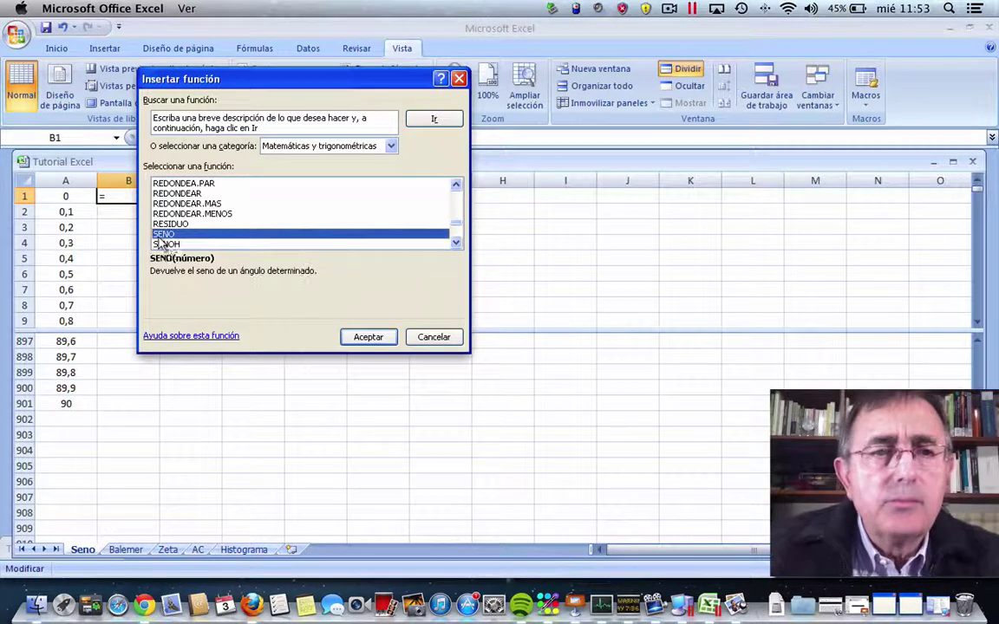
pyautogui.click(351, 338)
pyautogui.moveTo(273, 142); pyautogui.dragTo(465, 137)
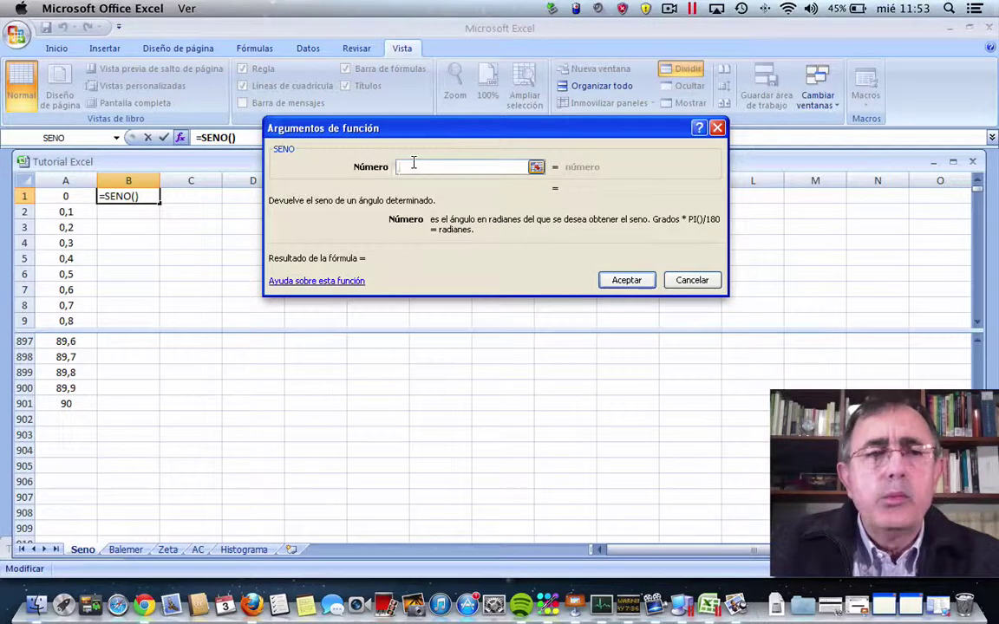
pyautogui.click(62, 192)
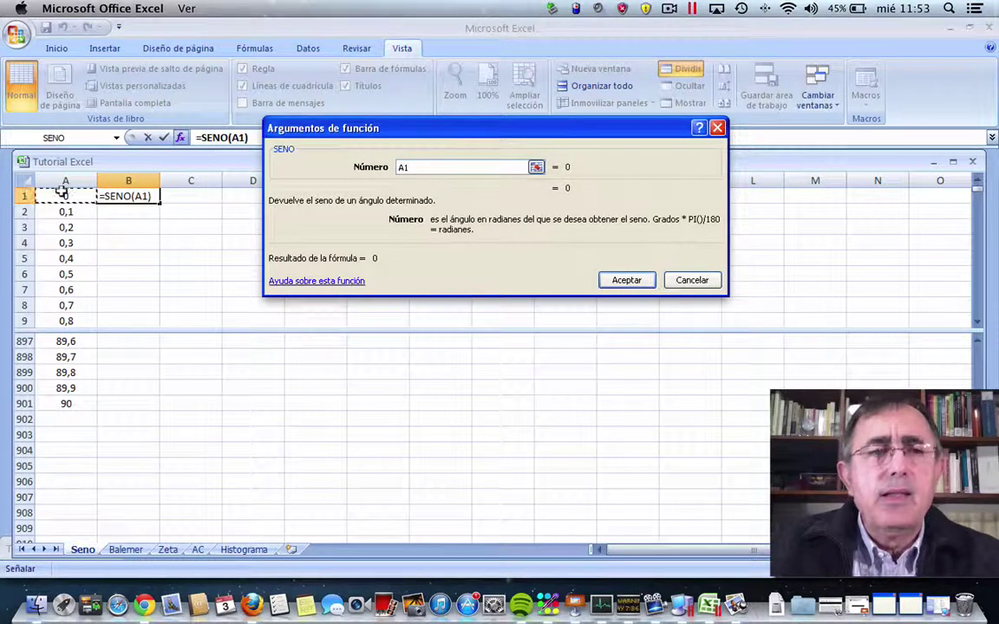
pyautogui.click(625, 280)
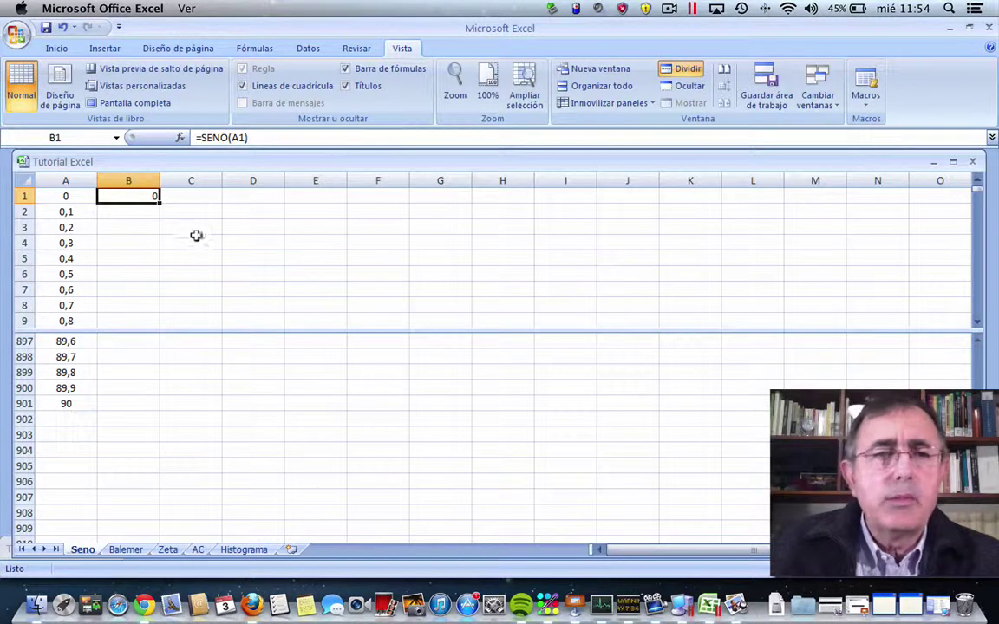
# Step: Centre the contents of column B horizontally
pyautogui.click(130, 179)
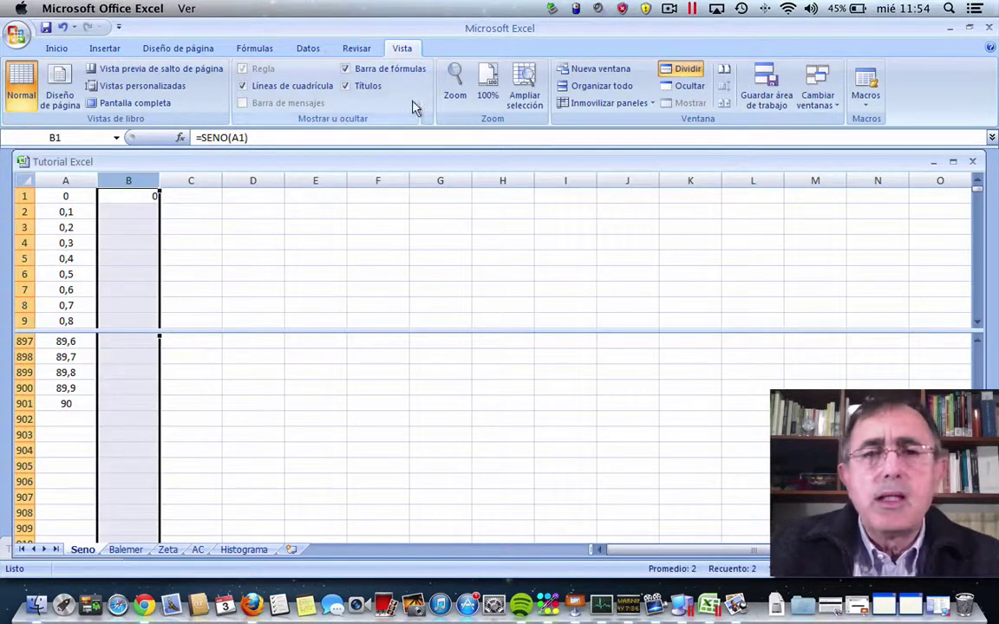
pyautogui.click(54, 48)
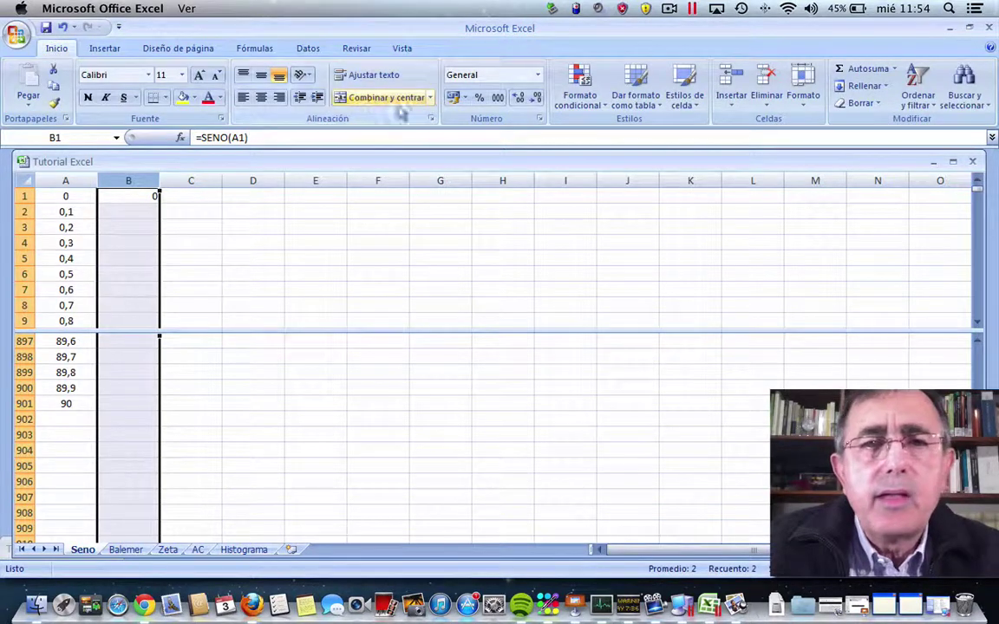
pyautogui.click(260, 98)
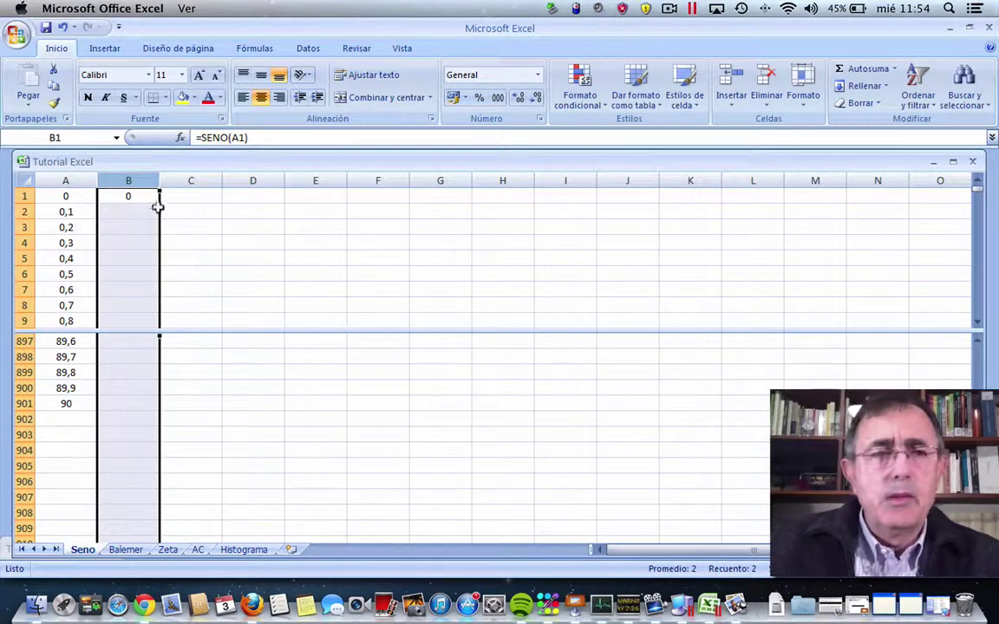
pyautogui.click(194, 211)
# Step: Copy the formula in B1 and paste it over the range B1 to B901
pyautogui.click(133, 194)
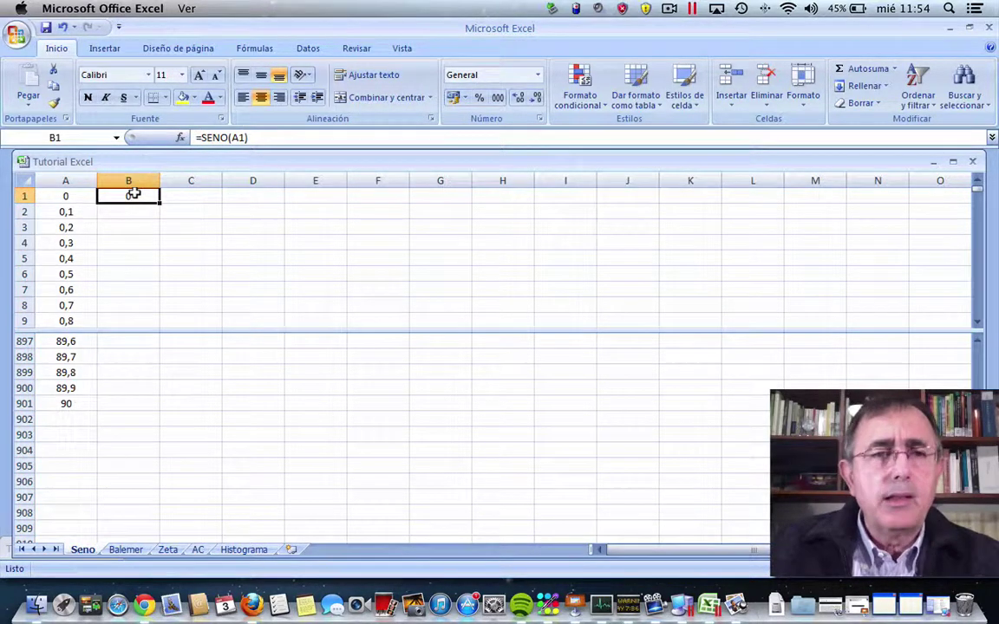
pyautogui.rightClick(132, 194)
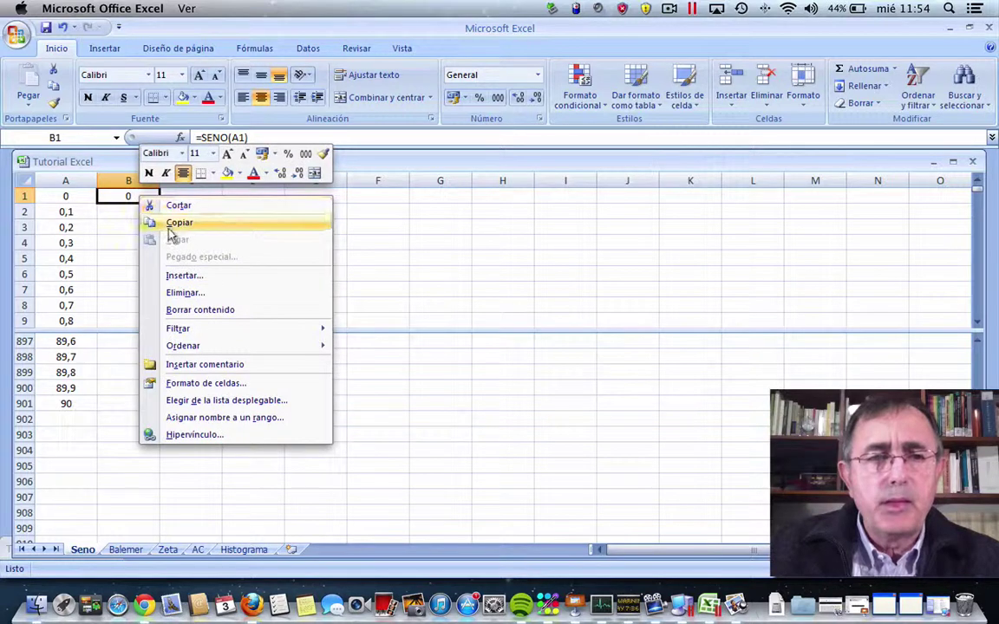
pyautogui.click(173, 224)
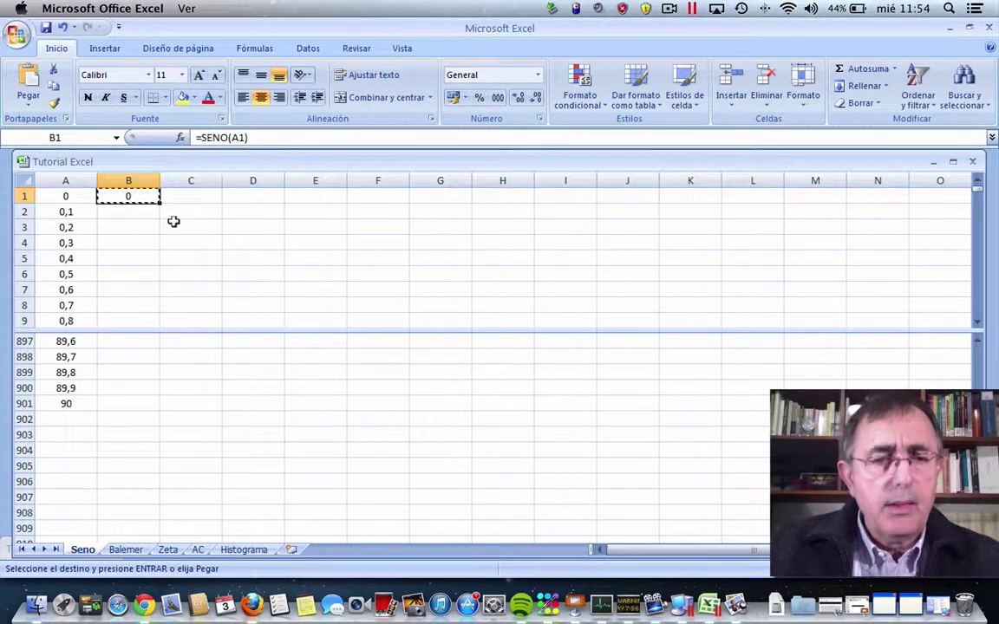
pyautogui.keyDown('shift'); pyautogui.click(114, 401); pyautogui.keyUp('shift')
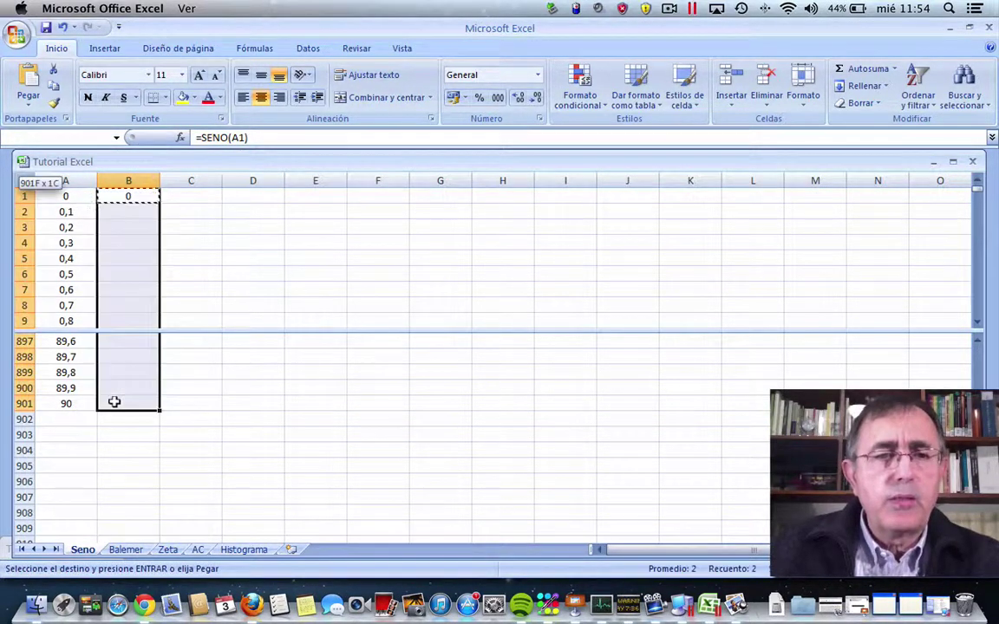
pyautogui.rightClick(131, 197)
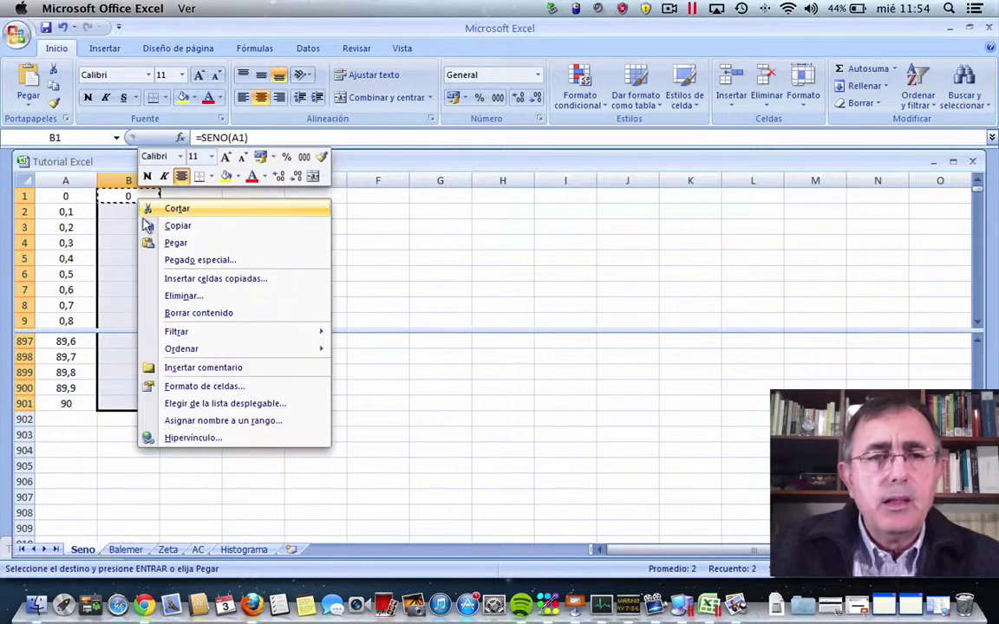
pyautogui.click(174, 244)
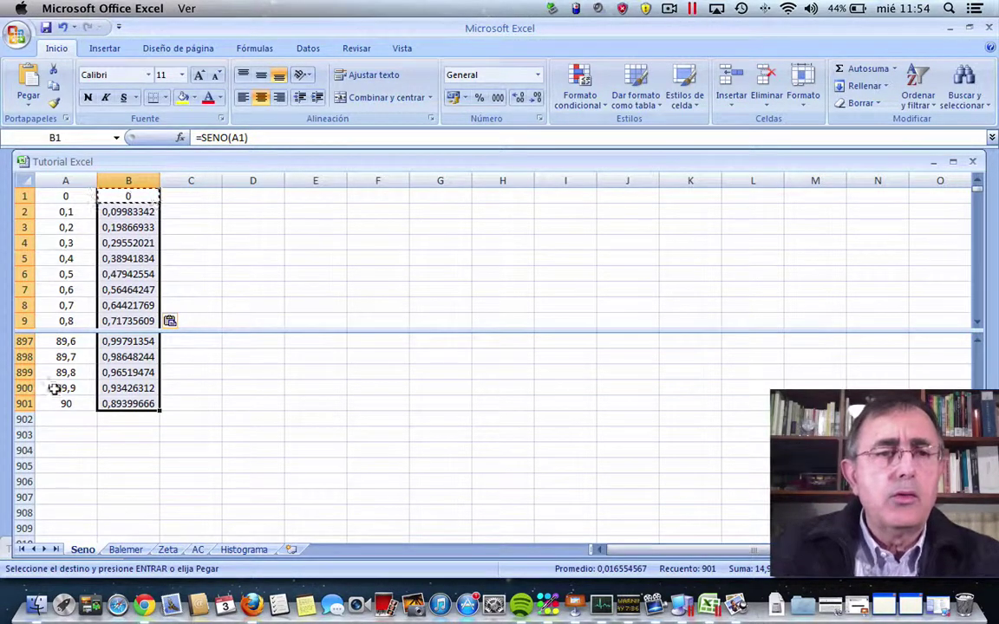
# Step: Lower the divider between the split panes so the upper pane extends to row 15
pyautogui.click(224, 255)
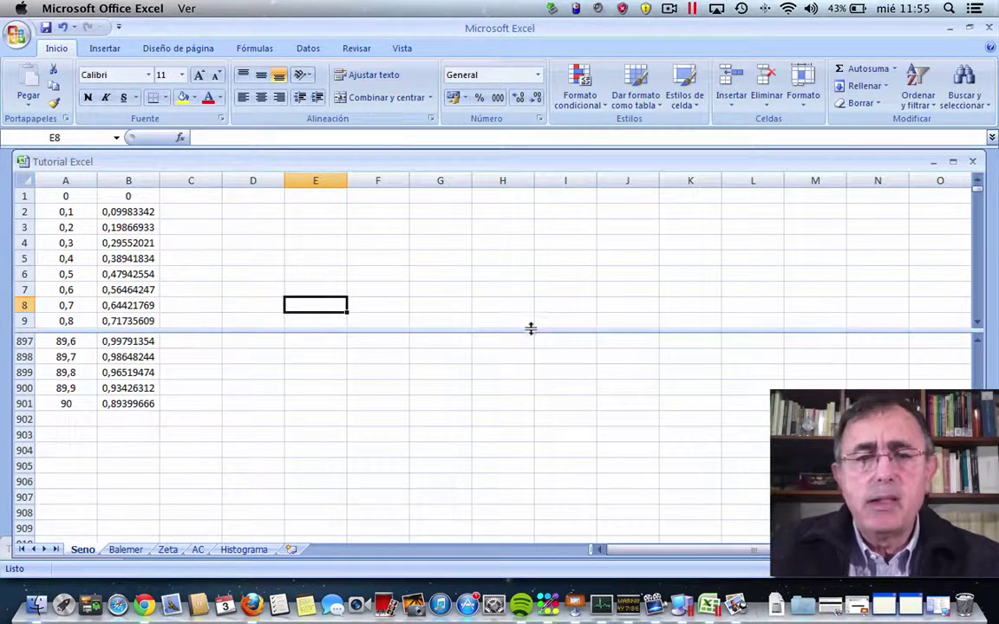
pyautogui.moveTo(531, 328); pyautogui.dragTo(520, 422)
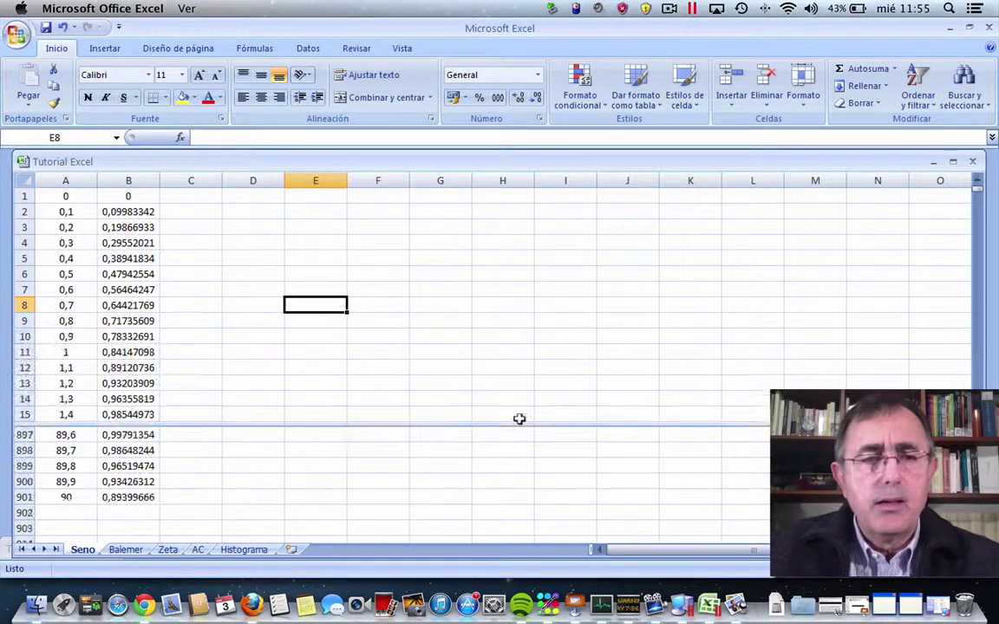
pyautogui.click(364, 269)
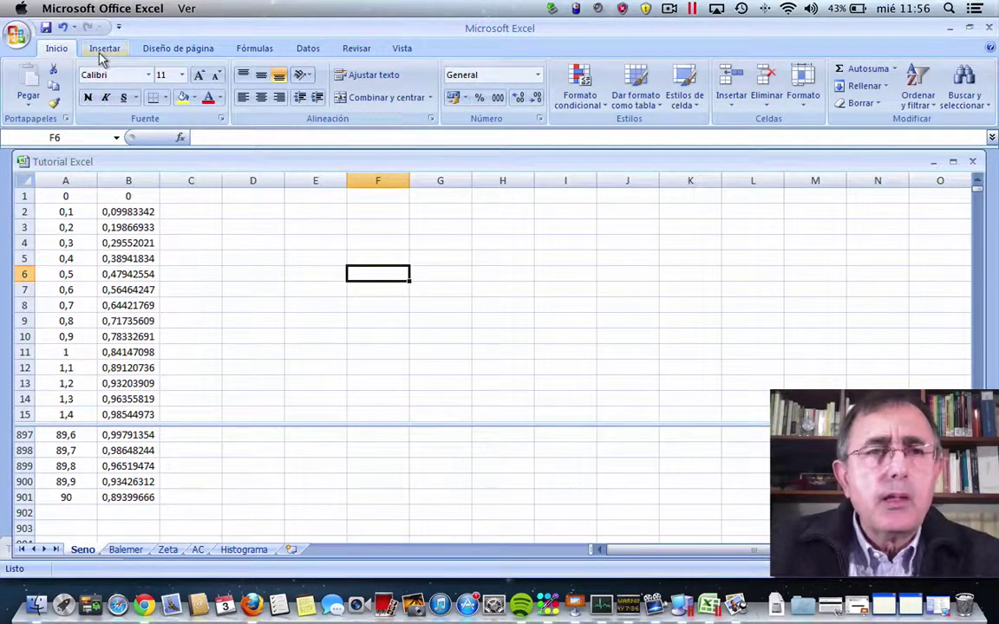
# Step: Insert a basic 2D line chart of the values in B1 to B901
pyautogui.click(113, 194)
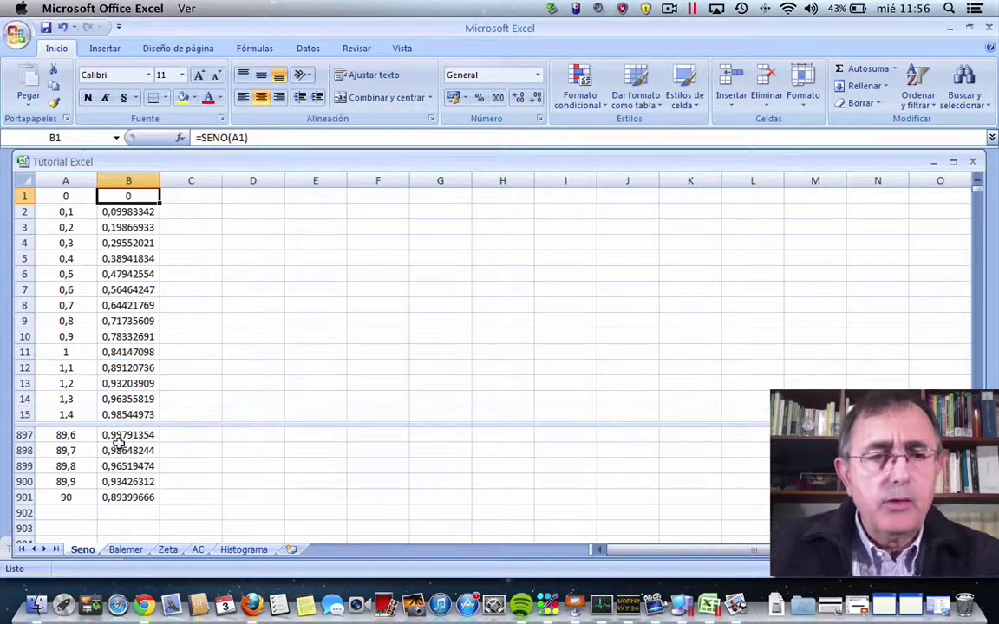
pyautogui.keyDown('shift'); pyautogui.click(118, 491); pyautogui.keyUp('shift')
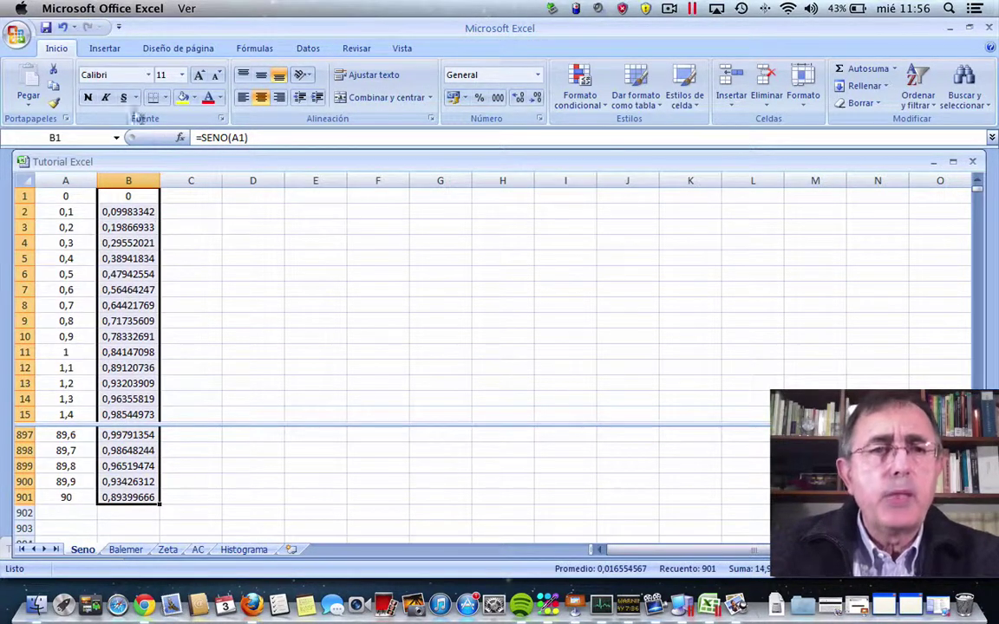
pyautogui.click(101, 52)
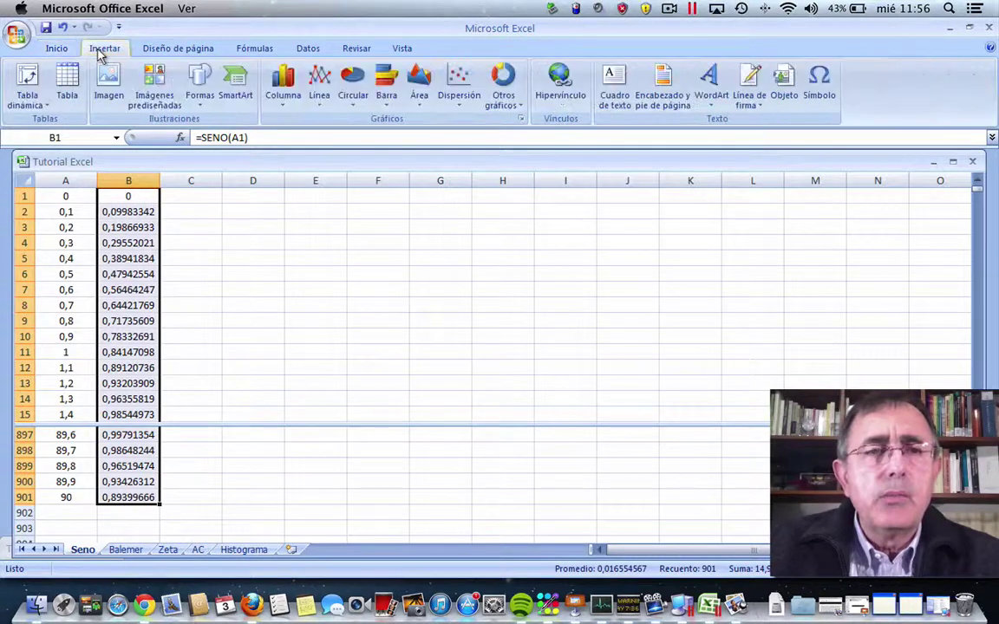
pyautogui.click(319, 87)
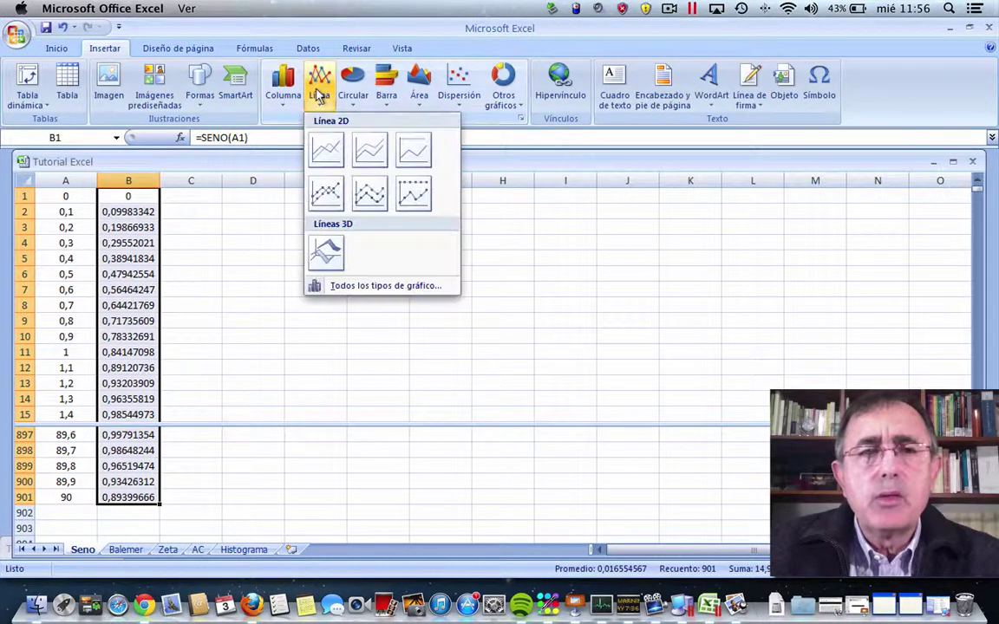
pyautogui.click(326, 149)
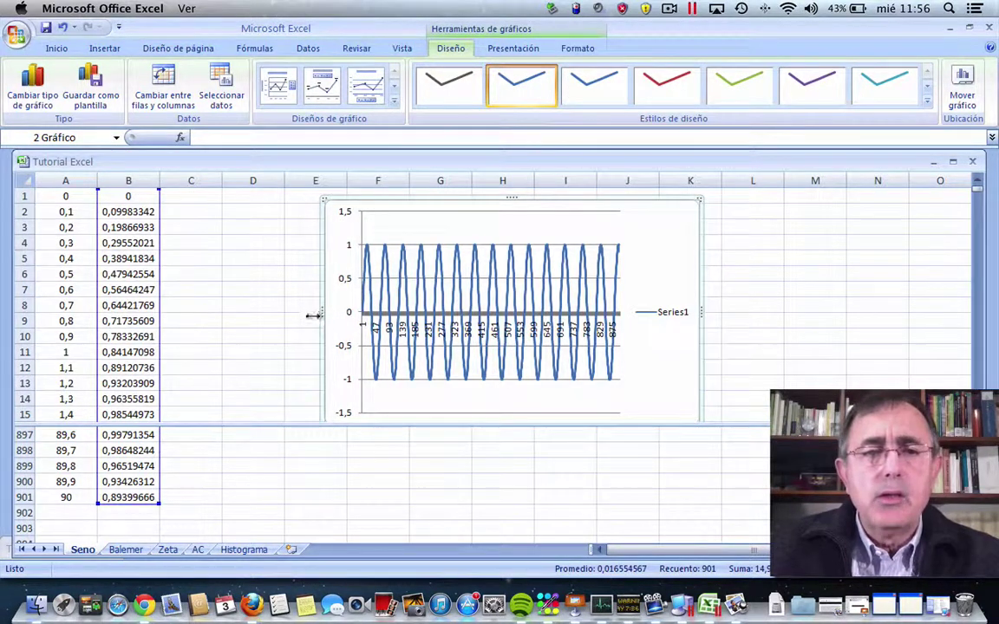
# Step: Widen the sine chart on both sides so it spans from column C to column P
pyautogui.moveTo(313, 316); pyautogui.dragTo(183, 308)
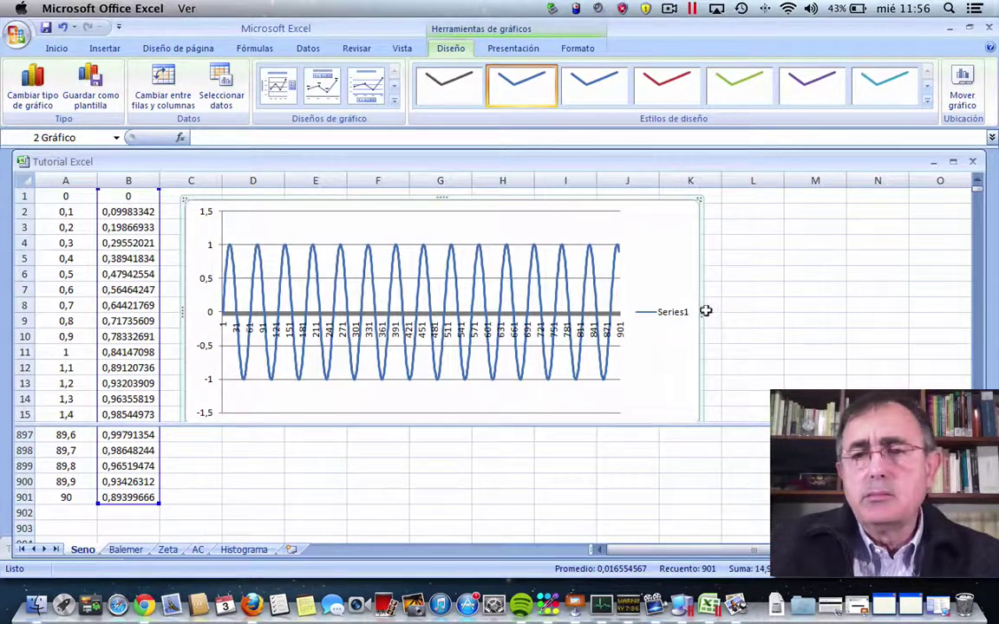
pyautogui.moveTo(703, 311); pyautogui.dragTo(953, 306)
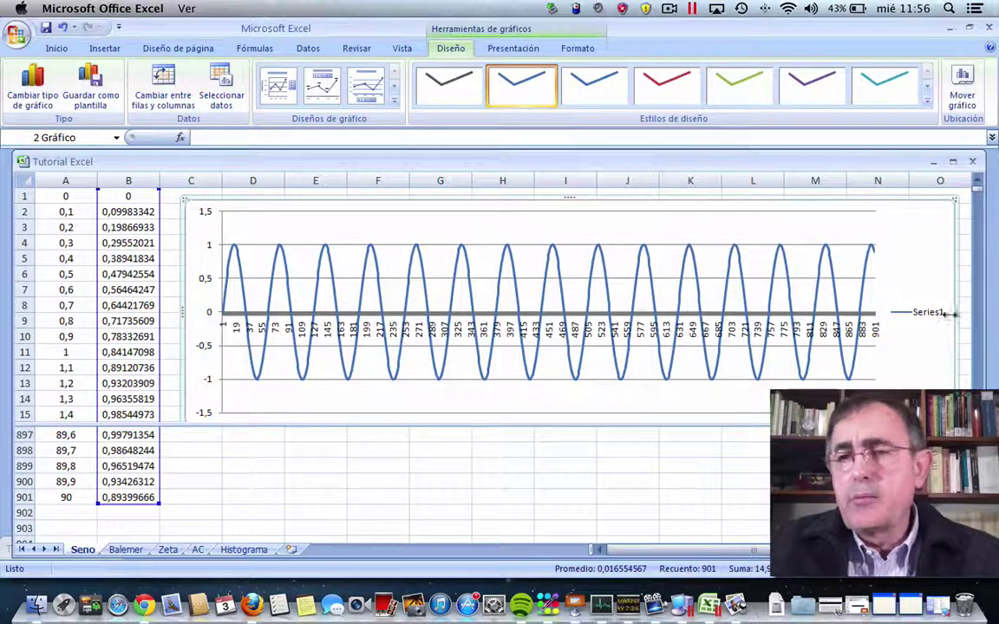
pyautogui.moveTo(956, 308); pyautogui.dragTo(994, 309)
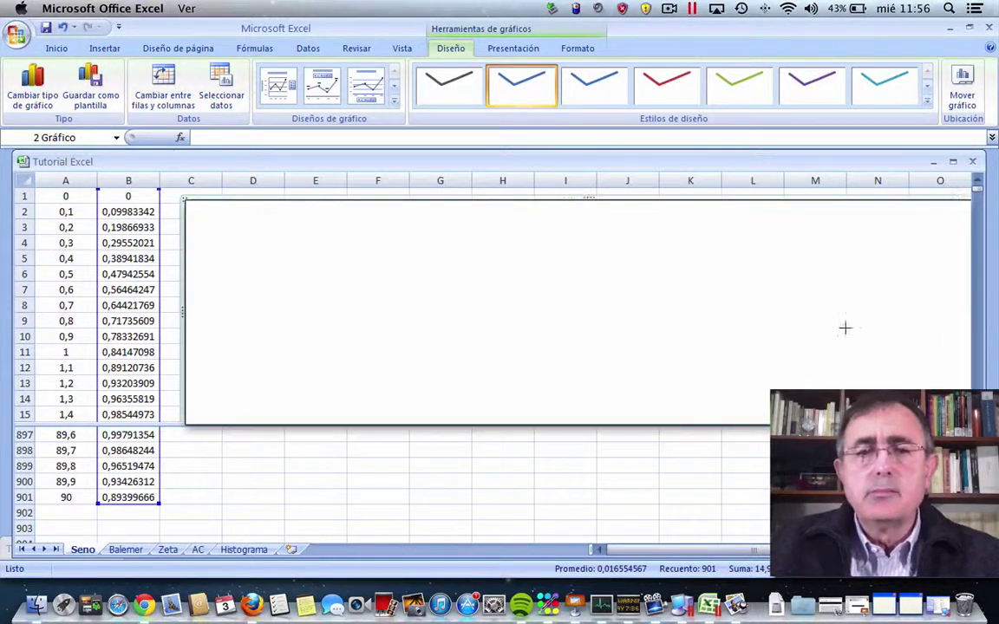
pyautogui.moveTo(845, 327); pyautogui.dragTo(840, 326)
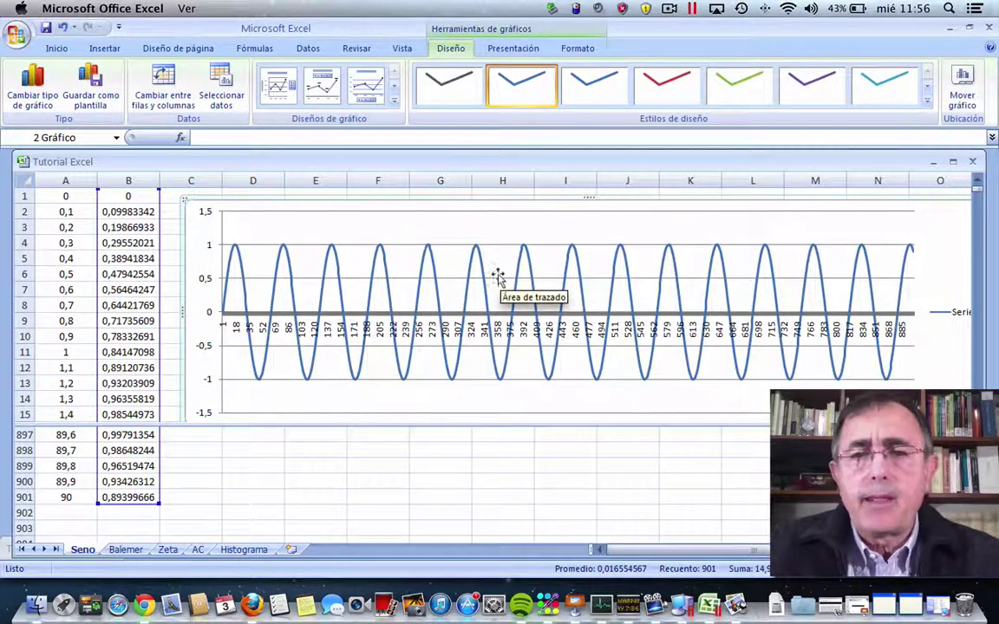
# Step: Limit the sine chart's data series to the range B1 to B200 of the Seno sheet
pyautogui.rightClick(942, 246)
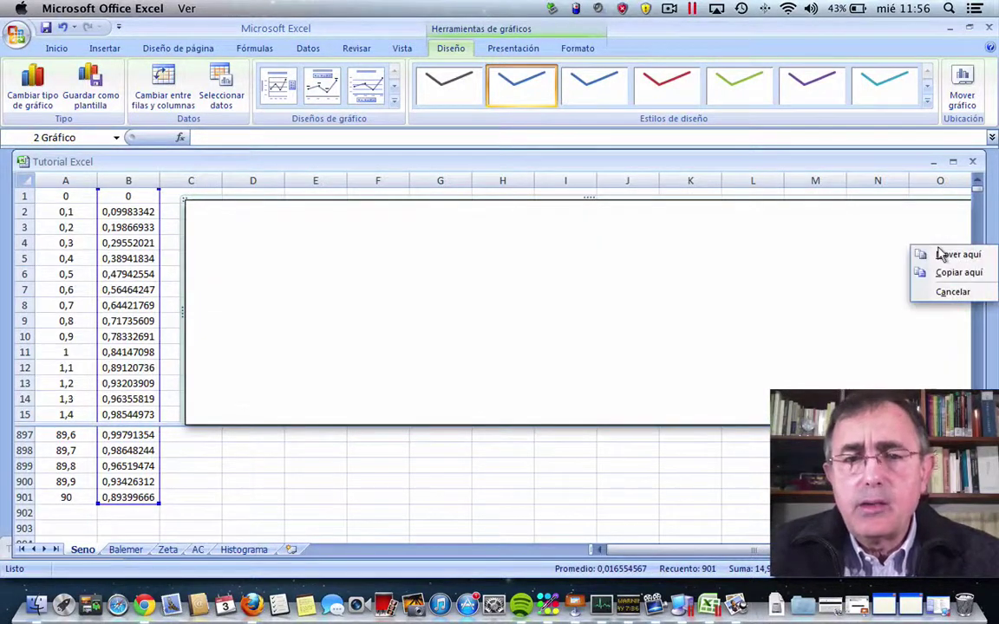
pyautogui.click(699, 497)
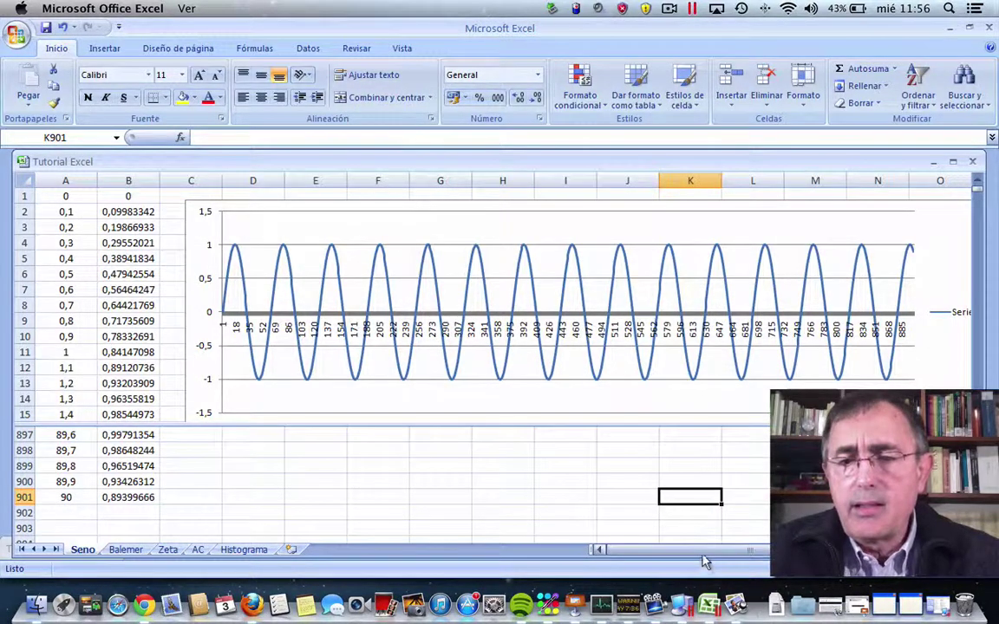
pyautogui.moveTo(704, 555); pyautogui.dragTo(740, 559)
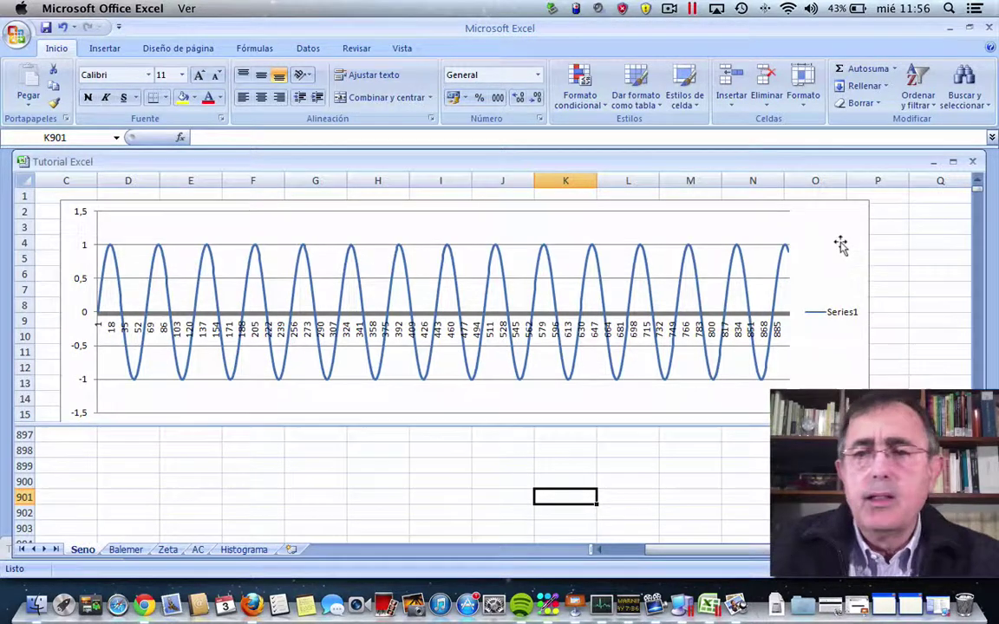
pyautogui.click(839, 244)
pyautogui.rightClick(839, 245)
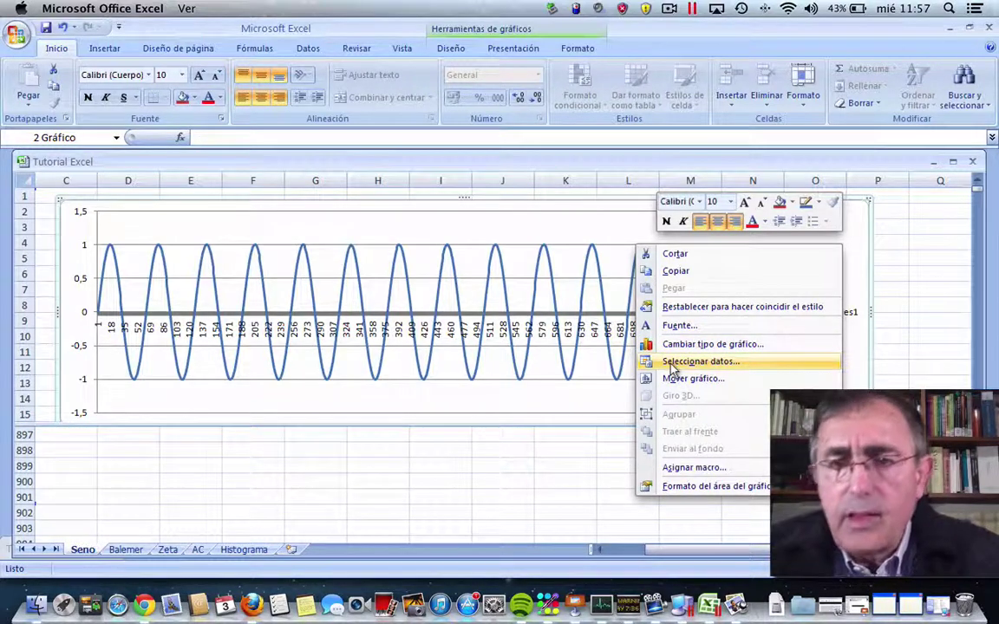
pyautogui.click(671, 364)
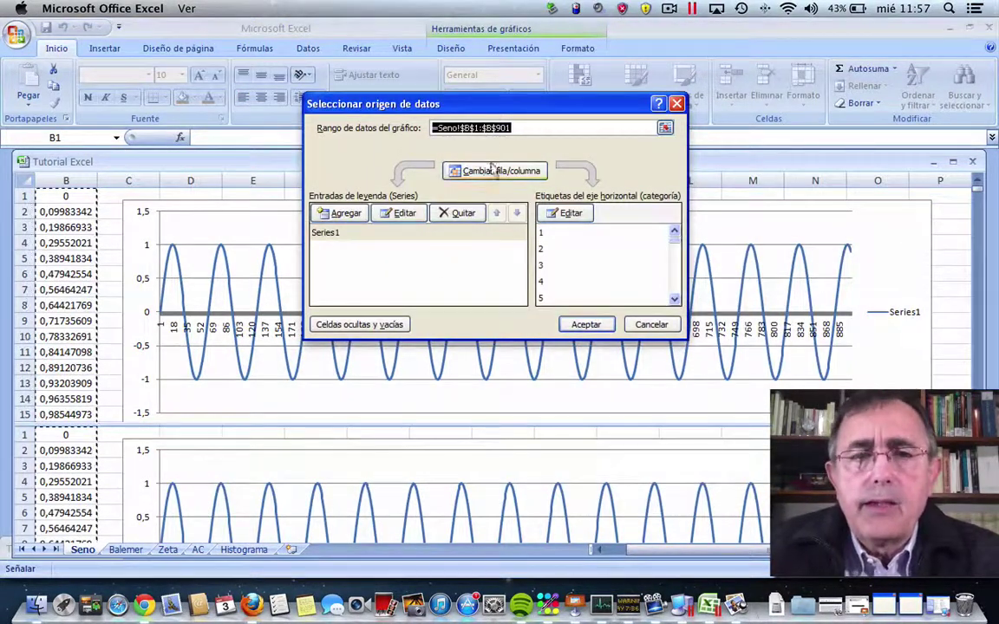
pyautogui.click(317, 234)
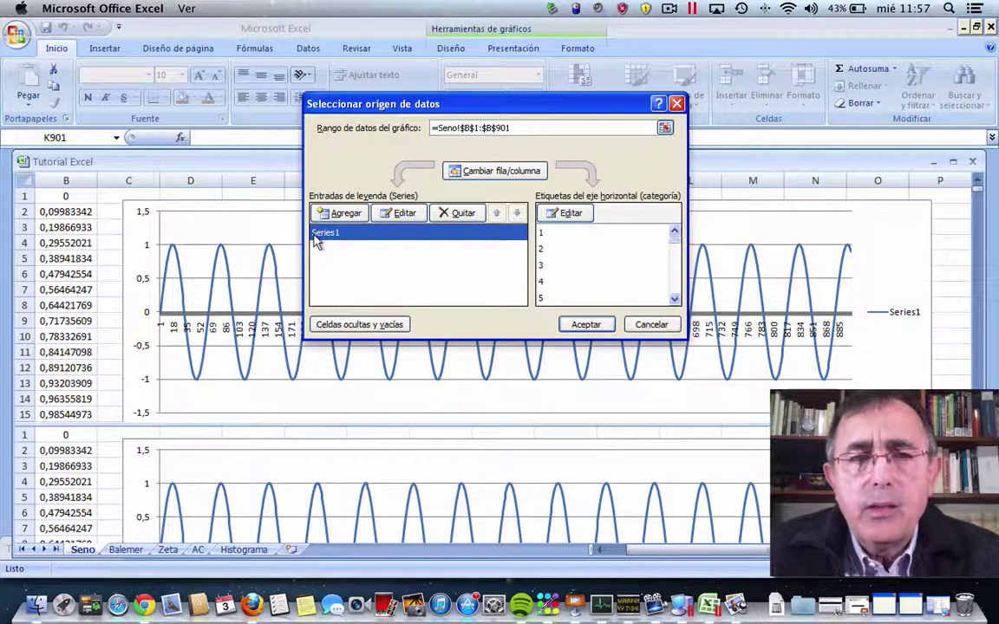
pyautogui.click(401, 213)
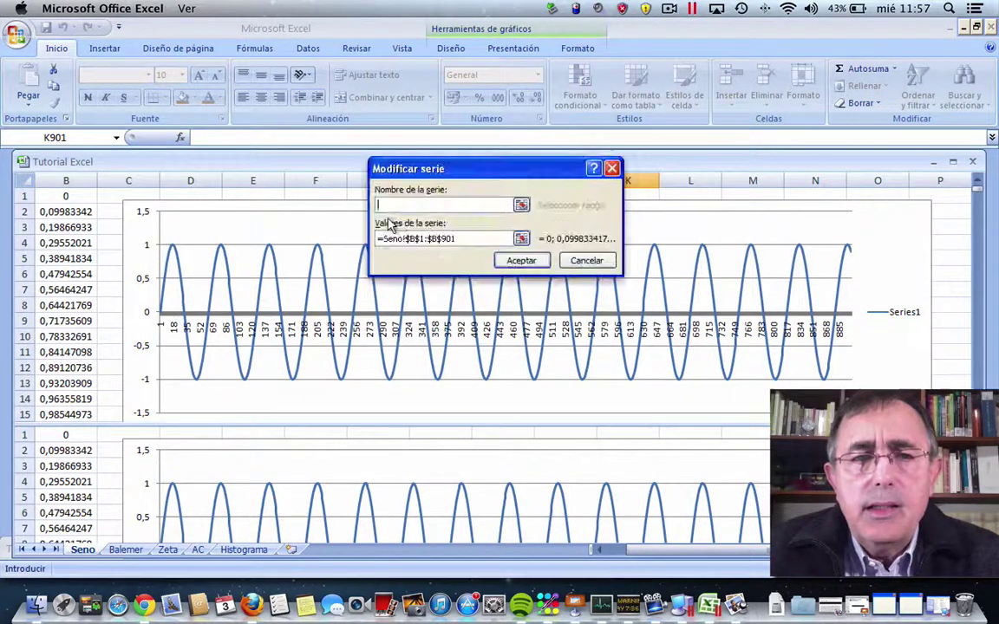
pyautogui.click(454, 239)
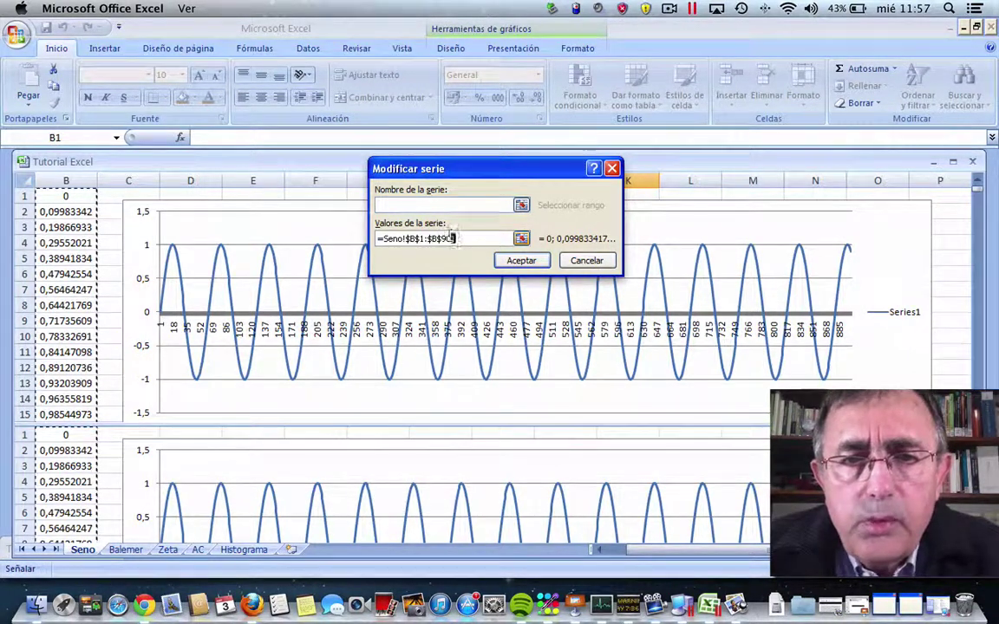
pyautogui.doubleClick(448, 238)
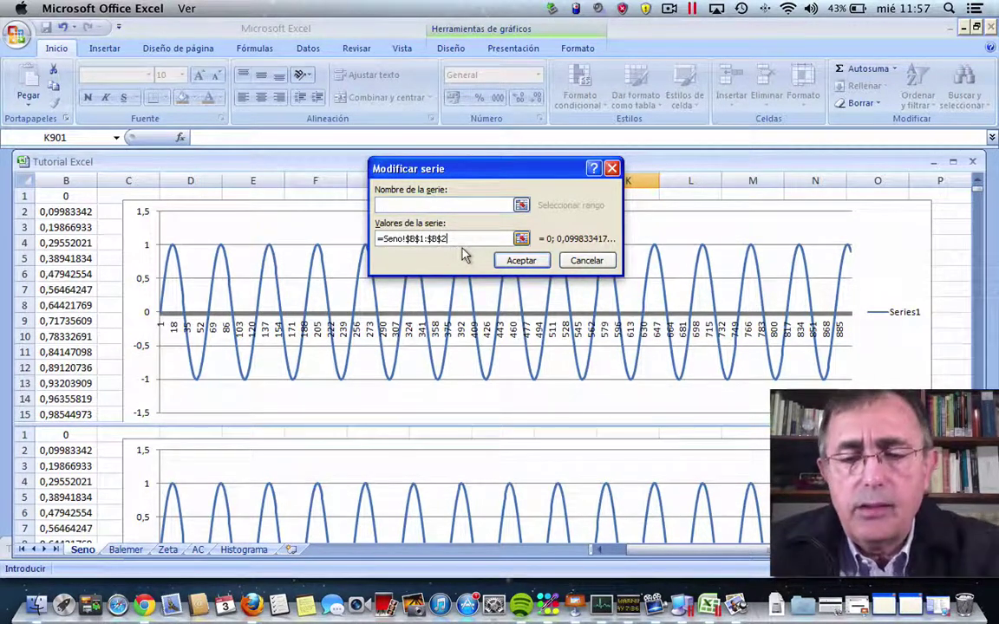
pyautogui.write('00')
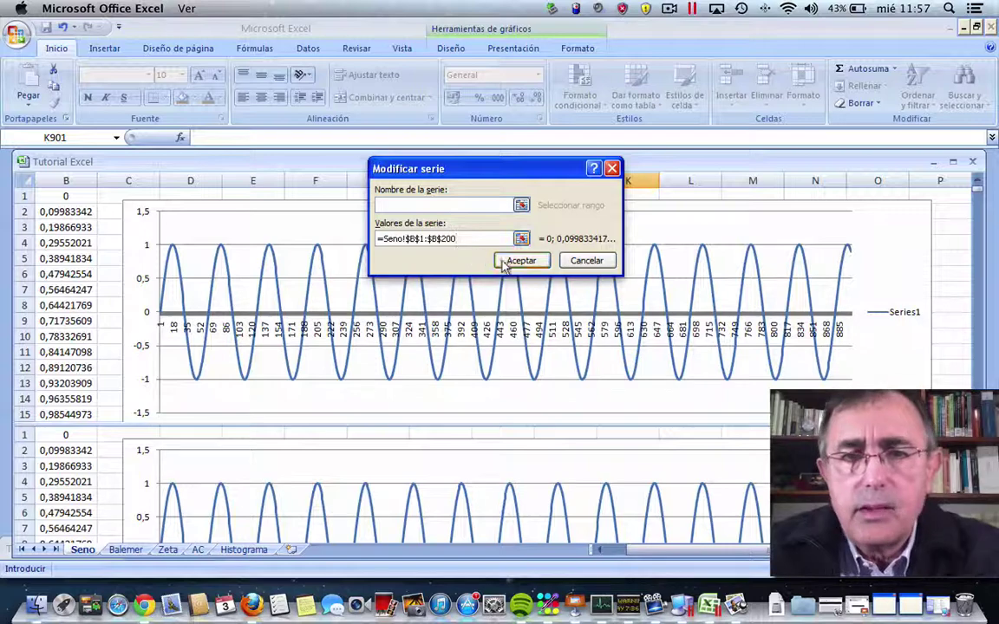
pyautogui.click(511, 261)
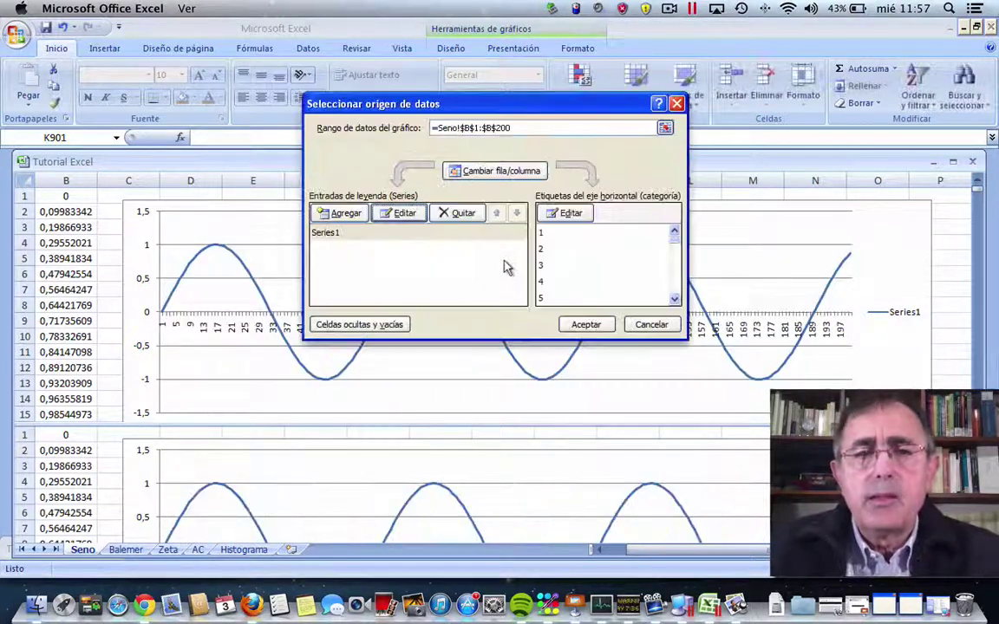
pyautogui.click(574, 327)
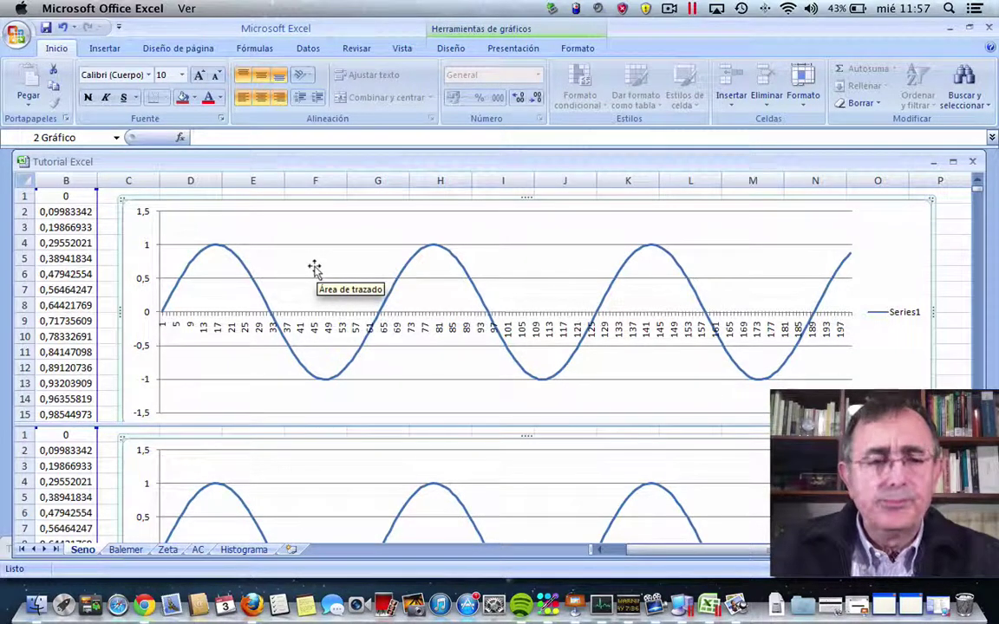
# Step: Open the Balemer sheet and look over the Balmer series formula and the spectrum image with its wavelengths
pyautogui.click(122, 552)
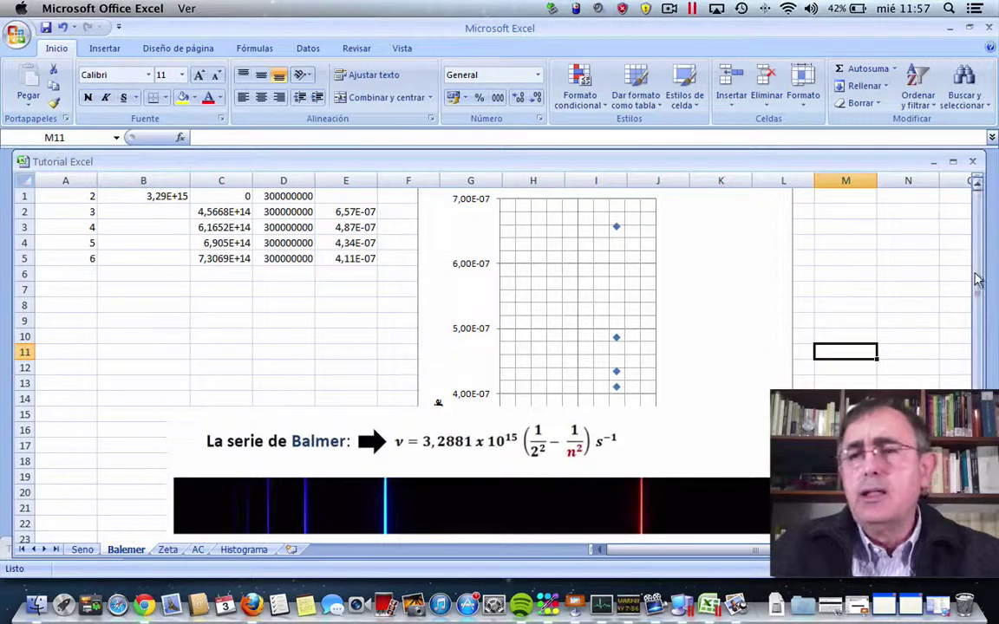
pyautogui.moveTo(975, 260); pyautogui.dragTo(971, 239)
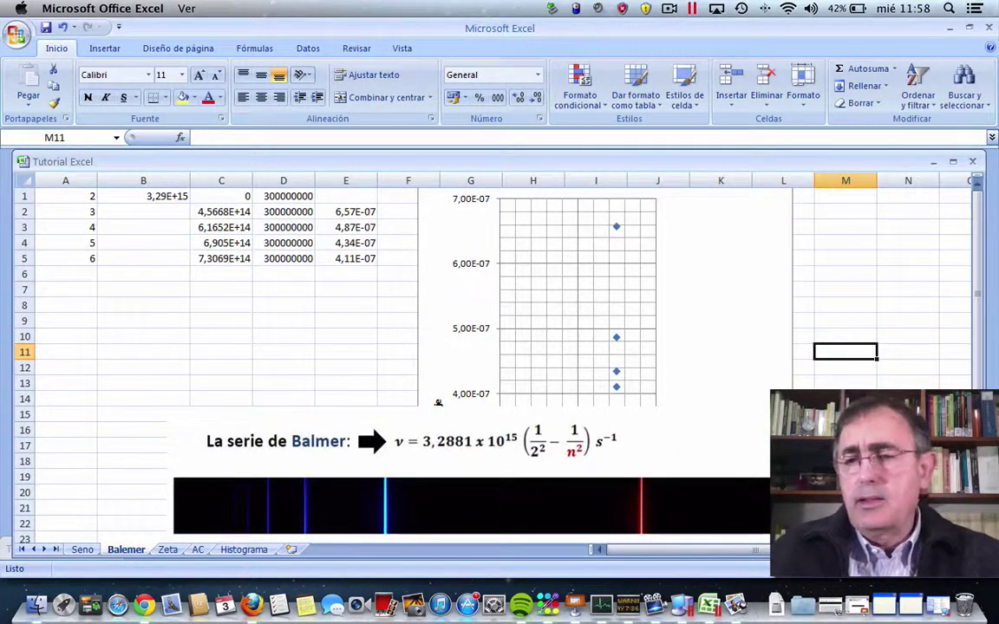
pyautogui.scroll(-3, 520, 433)
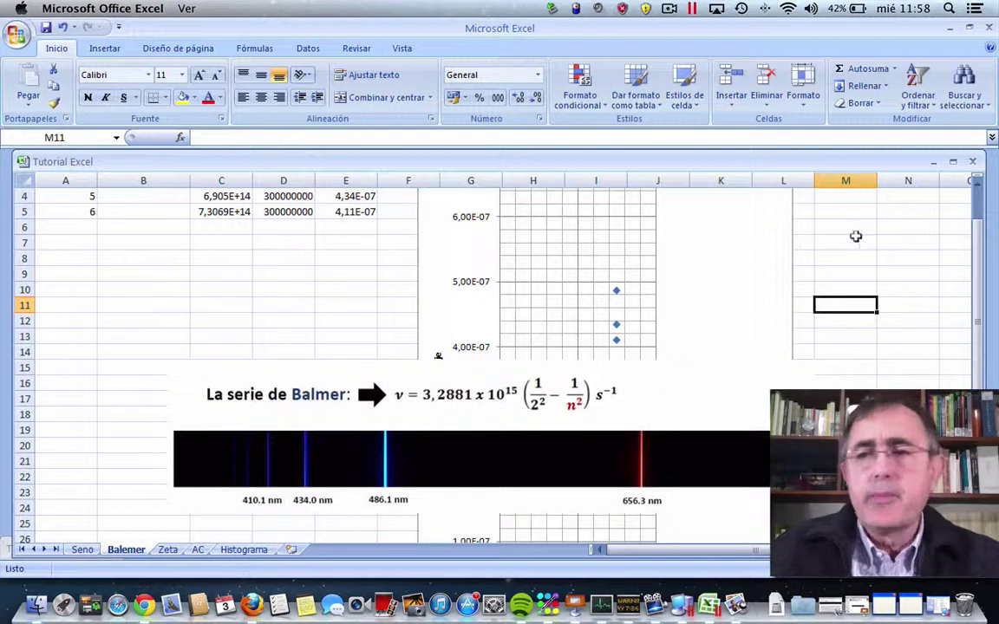
pyautogui.moveTo(976, 204); pyautogui.dragTo(962, 197)
# Step: Inspect the constant in B1 and the frequency formulas in C1 and C2 that refer to it
pyautogui.click(158, 196)
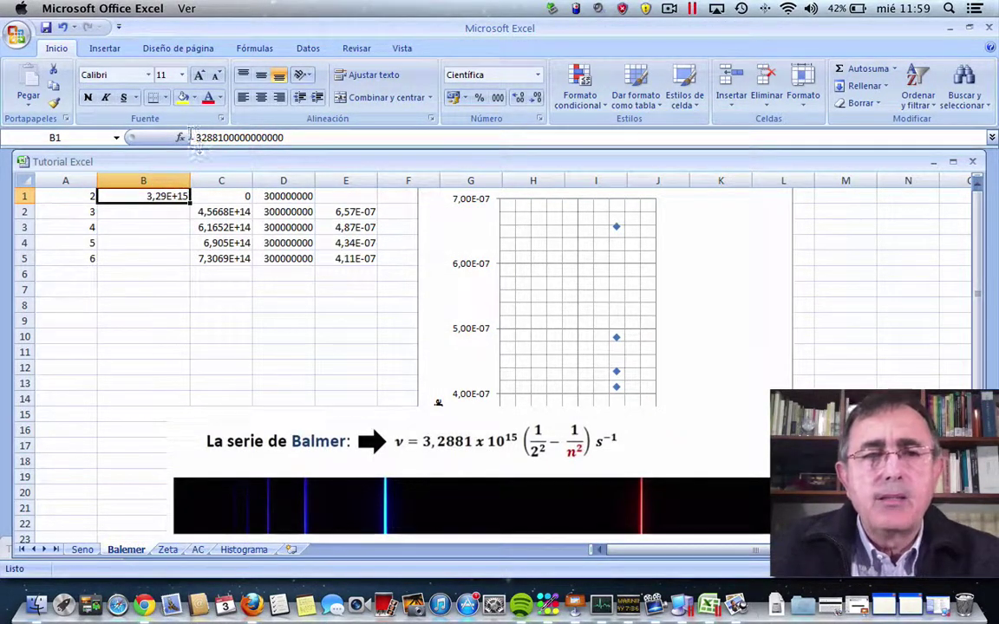
pyautogui.click(232, 194)
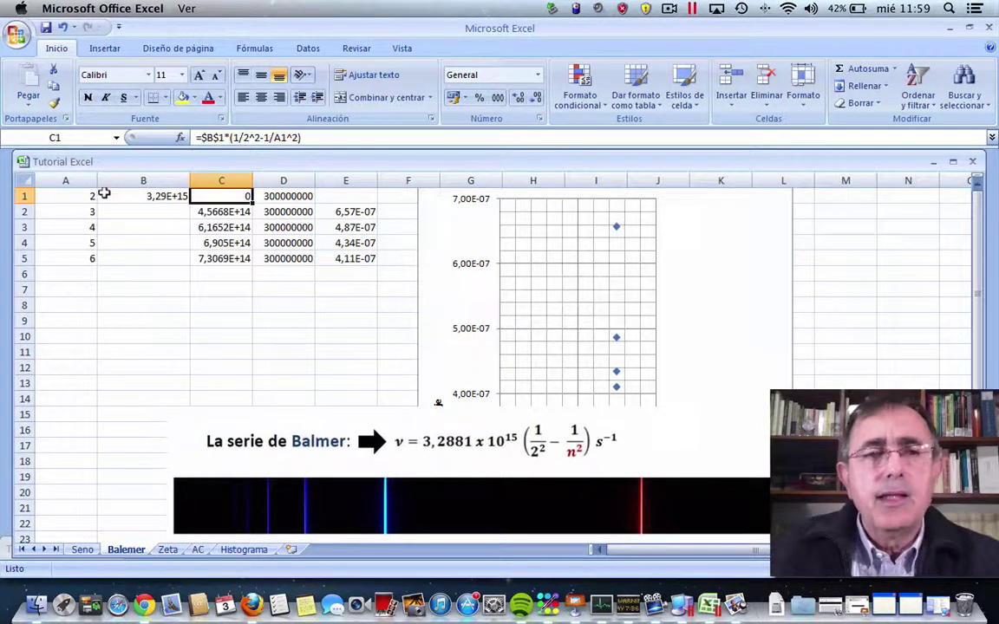
pyautogui.click(223, 210)
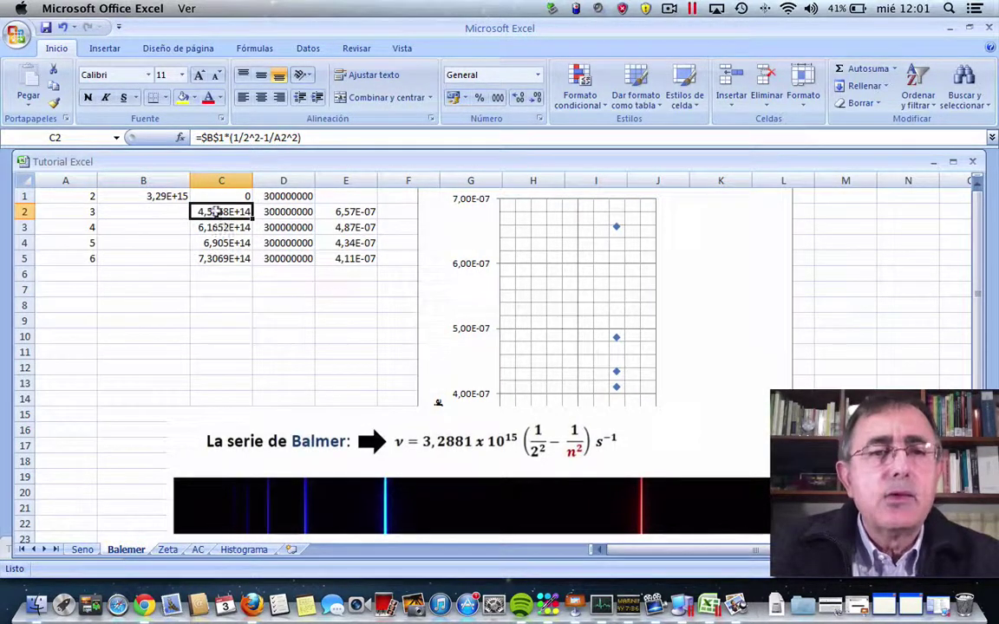
pyautogui.click(161, 194)
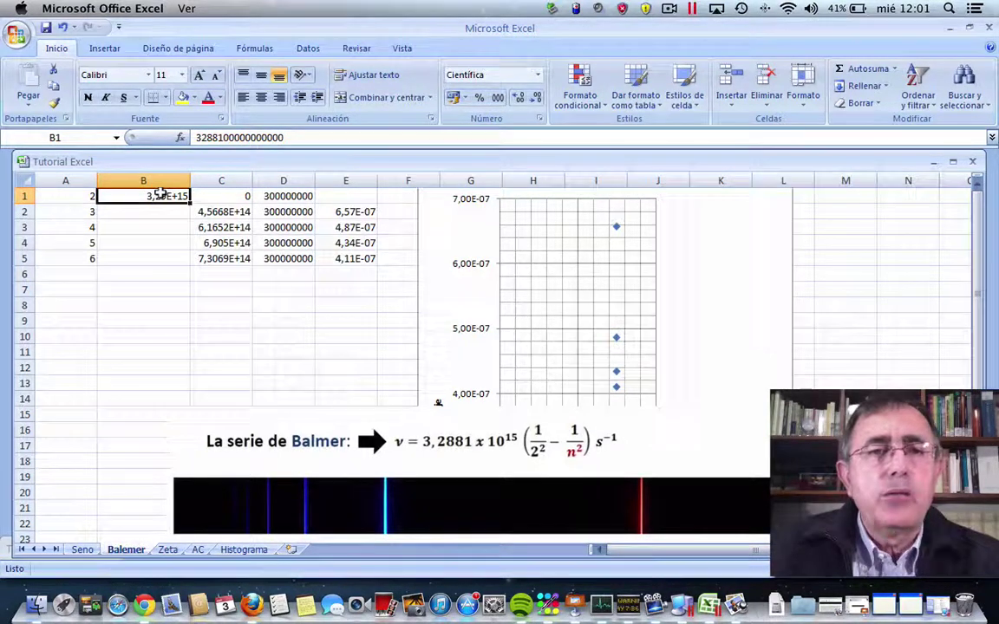
pyautogui.click(205, 209)
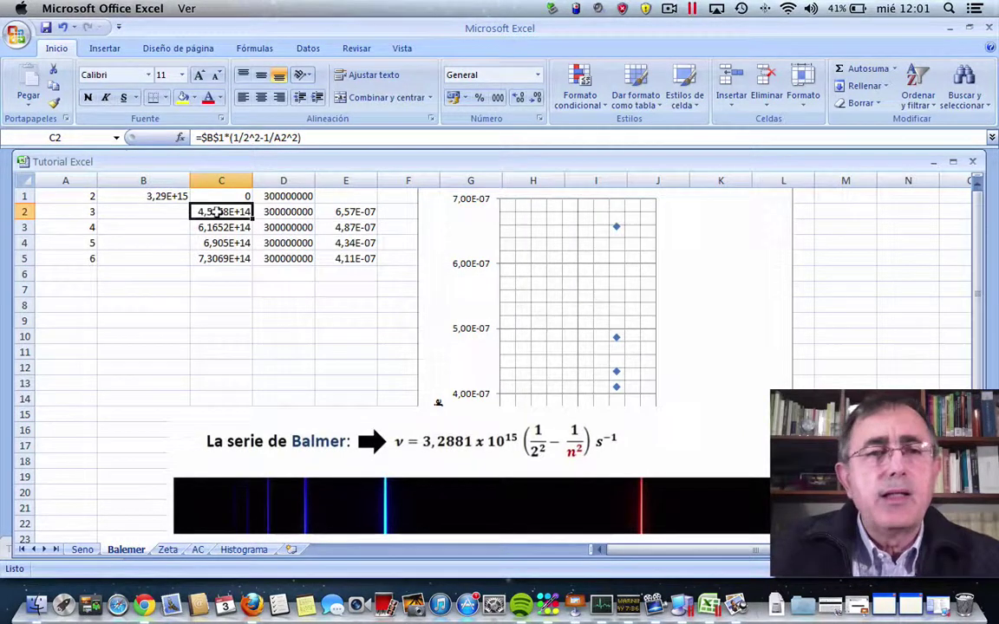
# Step: Check the n values in A2 to A5 and the matching frequency formulas in C2 to C5
pyautogui.click(90, 214)
pyautogui.click(84, 228)
pyautogui.click(81, 242)
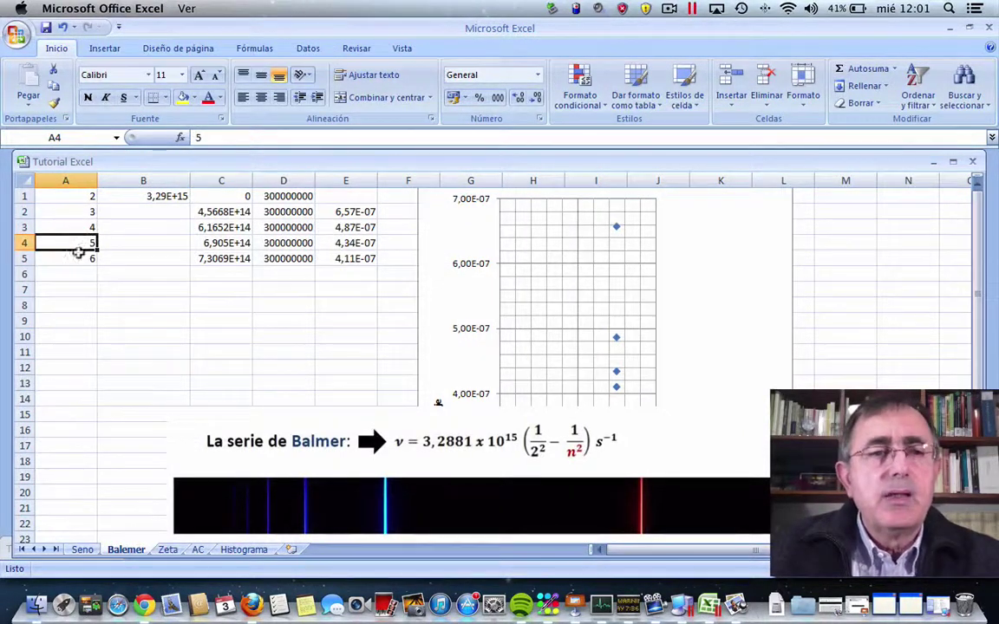
pyautogui.click(80, 258)
pyautogui.click(230, 212)
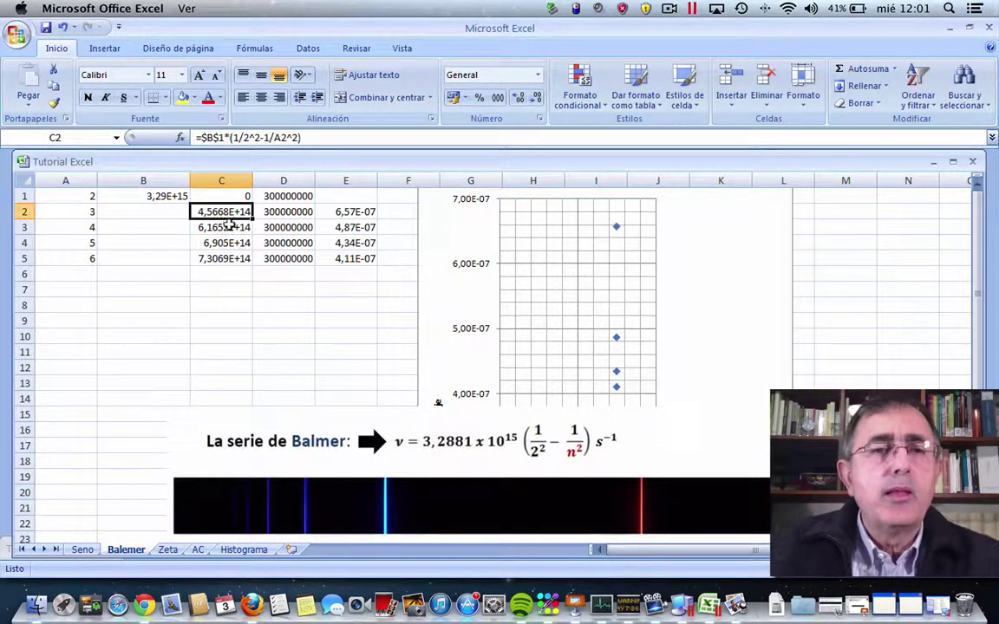
pyautogui.press('Down')
pyautogui.press('Down')
pyautogui.press('Down')
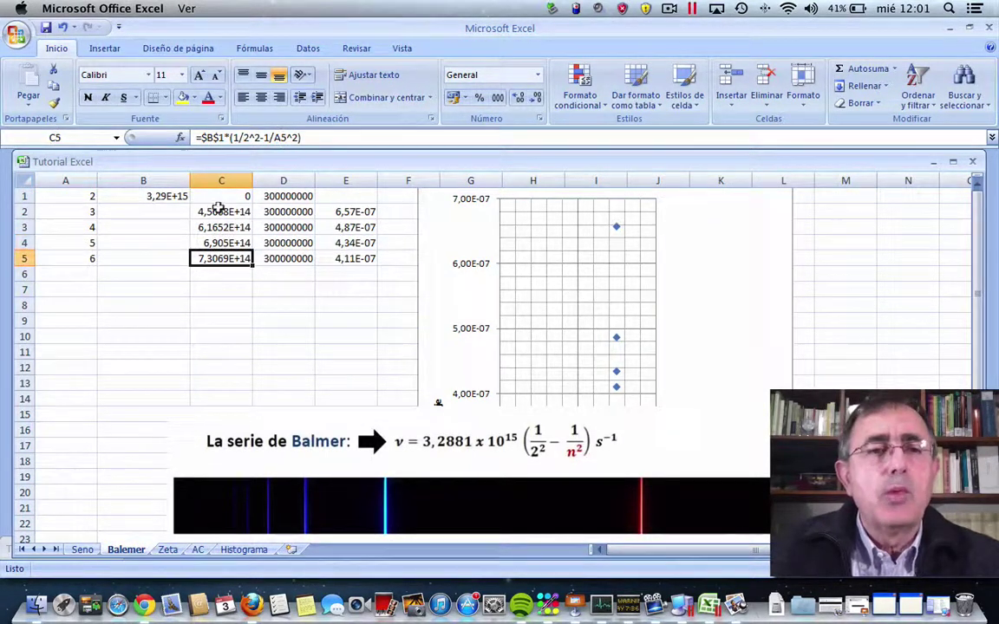
pyautogui.click(218, 208)
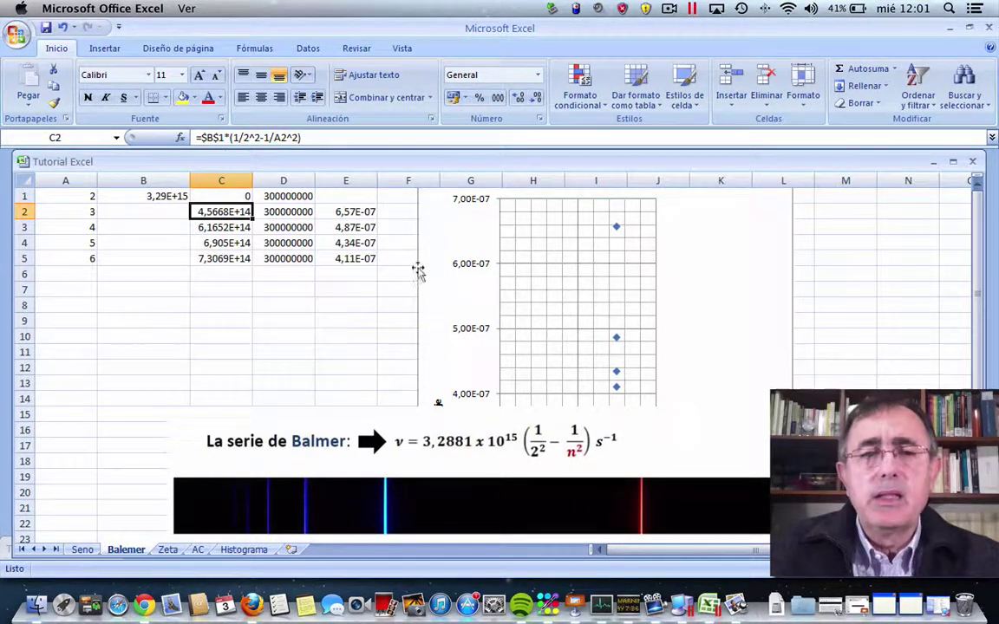
# Step: Examine the wavelength formula in E2 together with the speed in D2 and the frequency in C2
pyautogui.click(353, 209)
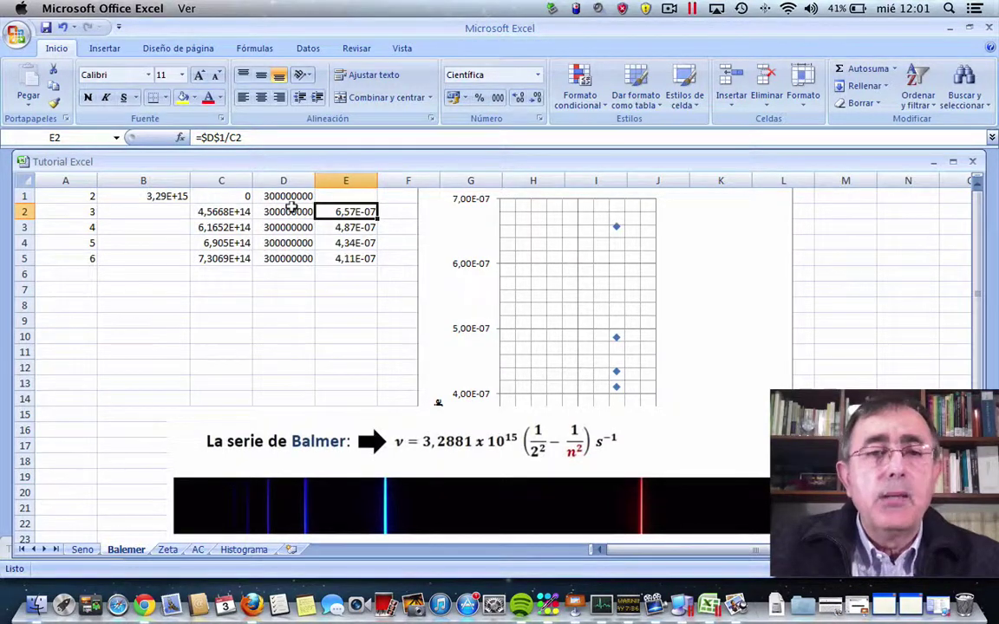
pyautogui.click(290, 208)
pyautogui.click(232, 206)
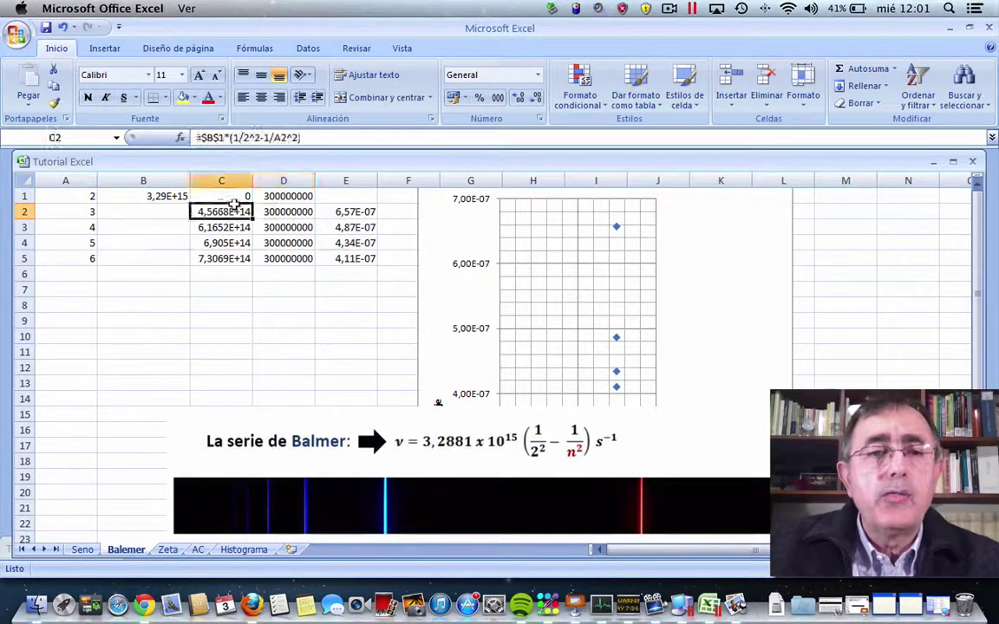
pyautogui.click(346, 211)
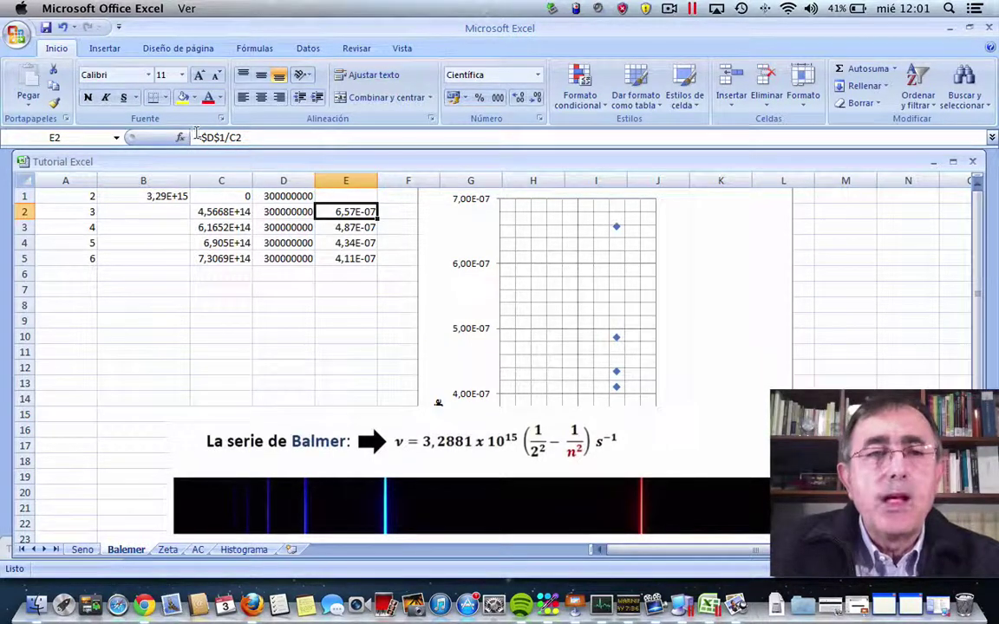
# Step: Delete the repeated speed values in D2 to D5, keeping only the one in D1
pyautogui.click(285, 210)
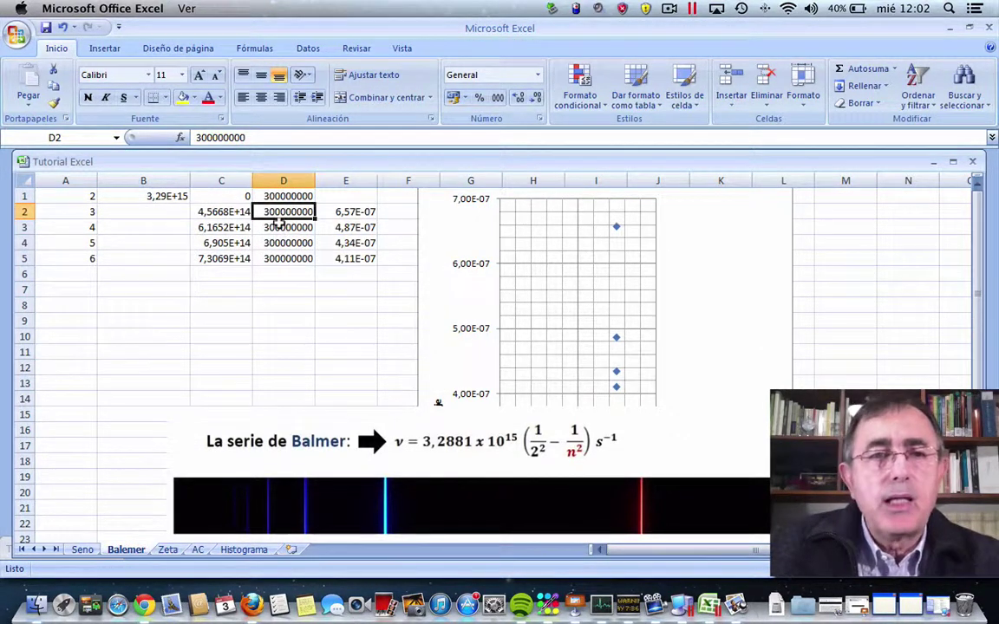
pyautogui.press('BackSpace')
pyautogui.click(277, 225)
pyautogui.press('BackSpace')
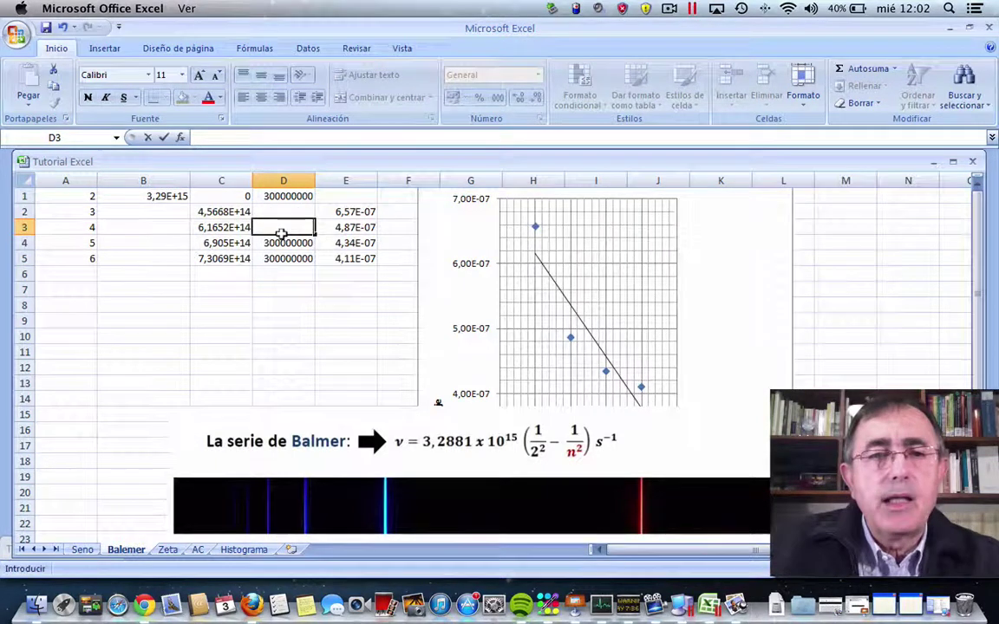
pyautogui.click(283, 242)
pyautogui.press('BackSpace')
pyautogui.click(283, 253)
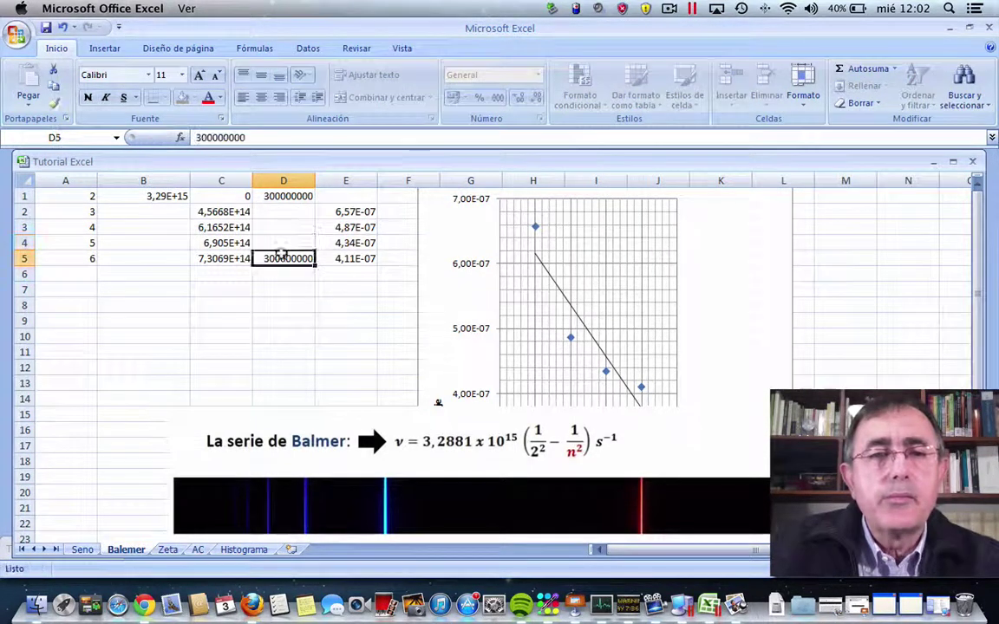
pyautogui.press('BackSpace')
pyautogui.click(284, 270)
# Step: Check the references to D1 and column C in the wavelength formulas of E2 to E5, plus the frequency formula in C2
pyautogui.click(347, 224)
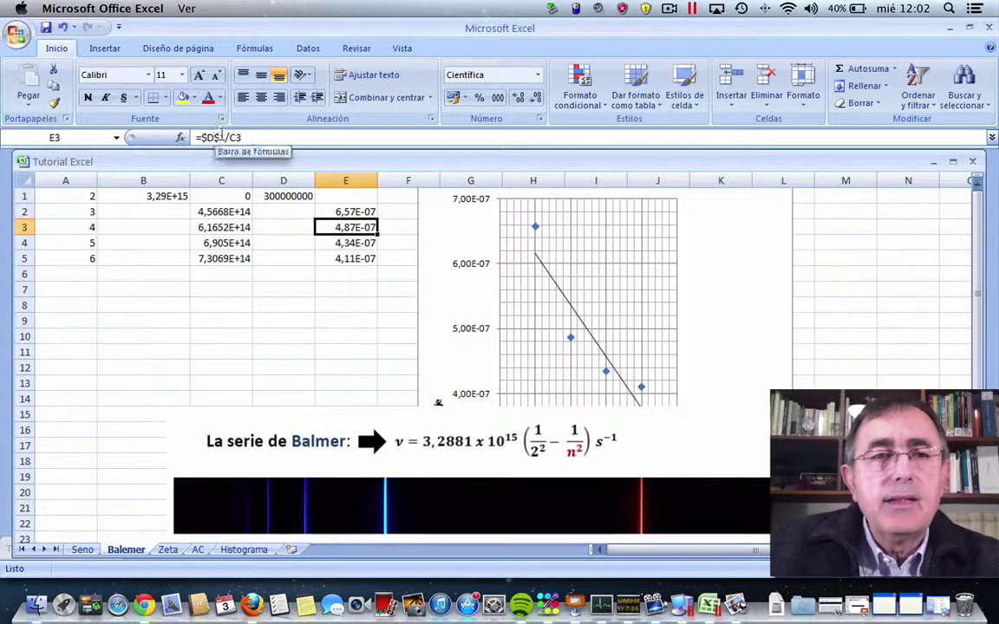
pyautogui.click(327, 208)
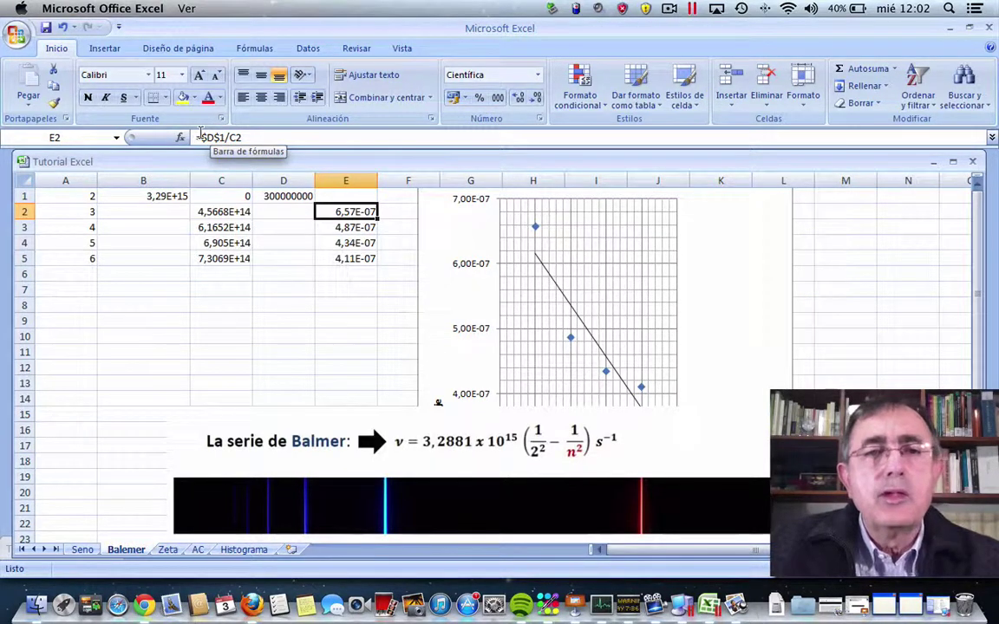
pyautogui.click(352, 227)
pyautogui.click(350, 242)
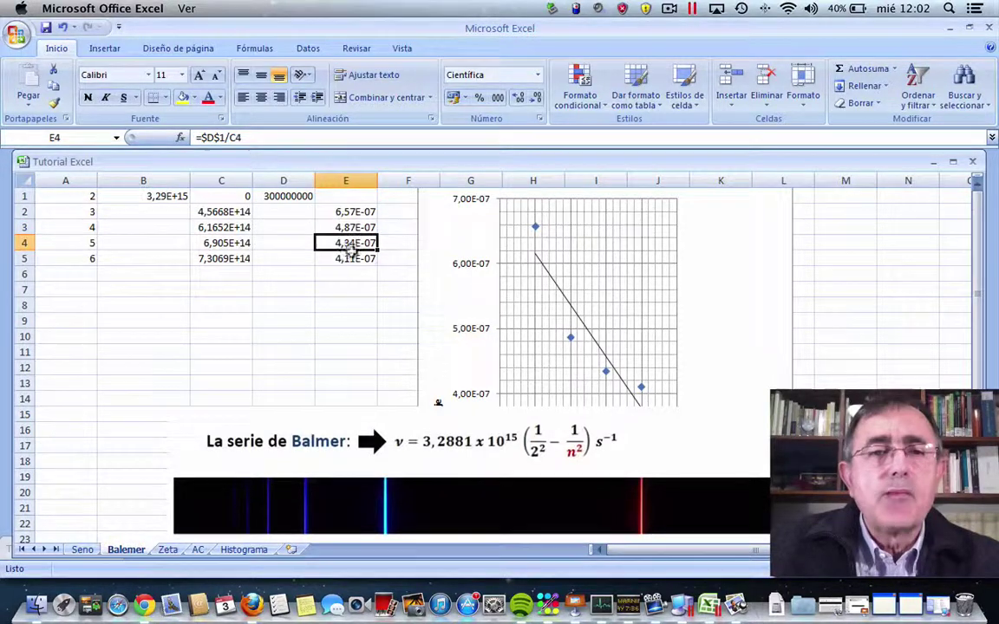
pyautogui.click(350, 257)
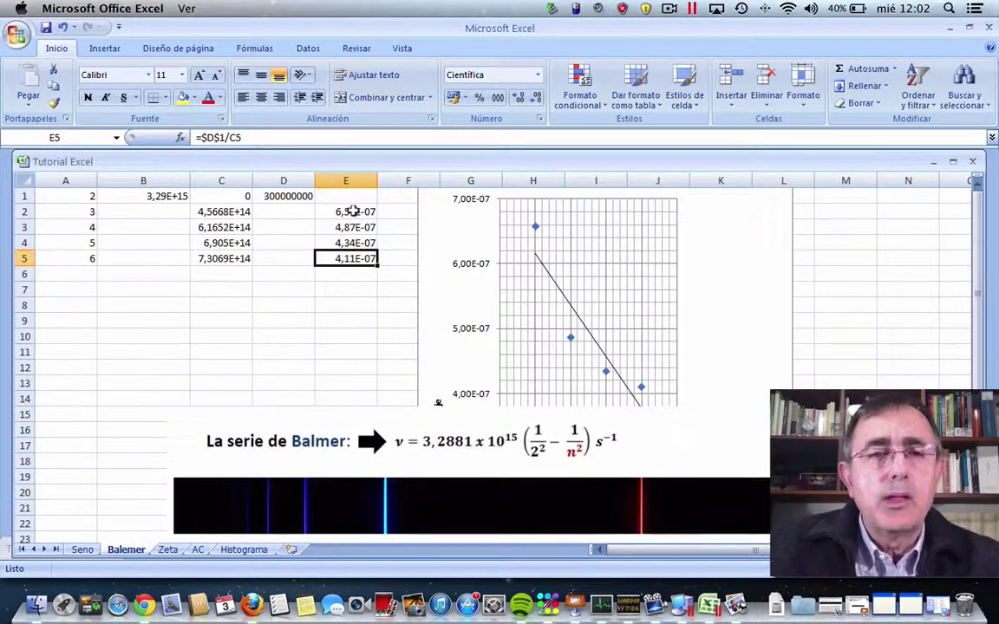
pyautogui.click(225, 212)
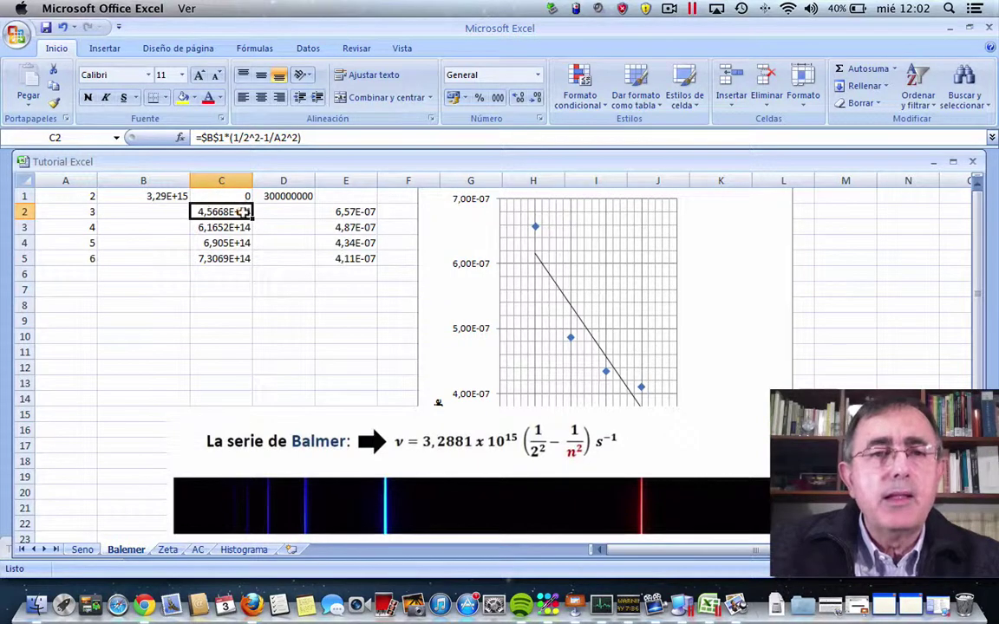
# Step: Fill the frequency formula from C2 down to C5
pyautogui.moveTo(252, 217); pyautogui.dragTo(246, 259)
pyautogui.click(231, 274)
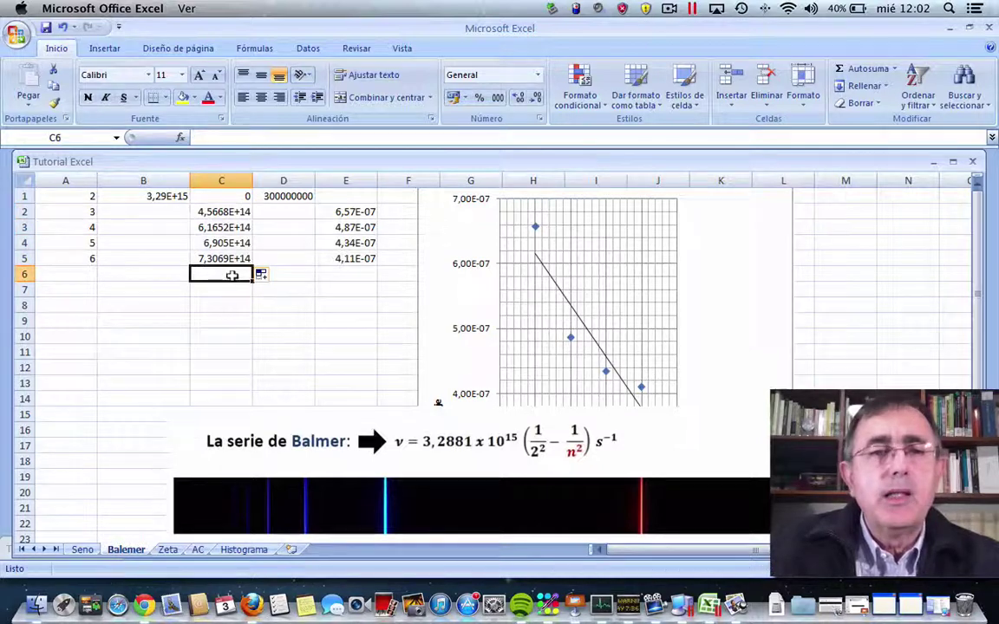
# Step: Clear the frequencies in C3 to C5 and refill them by copying the formula from C2 down
pyautogui.click(223, 227)
pyautogui.click(222, 243)
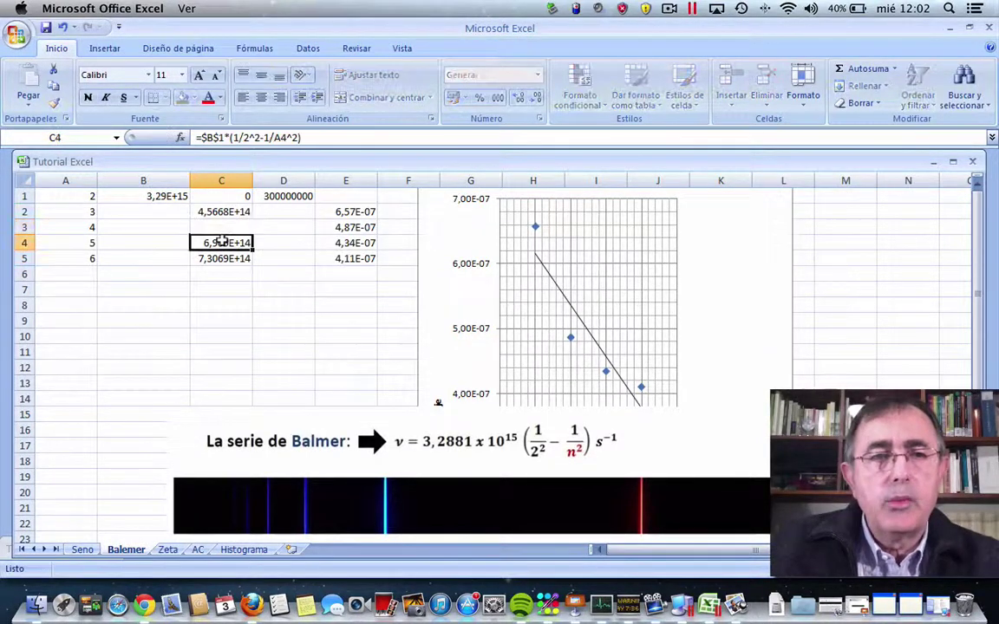
pyautogui.press('Delete')
pyautogui.click(217, 258)
pyautogui.press('Delete')
pyautogui.click(217, 275)
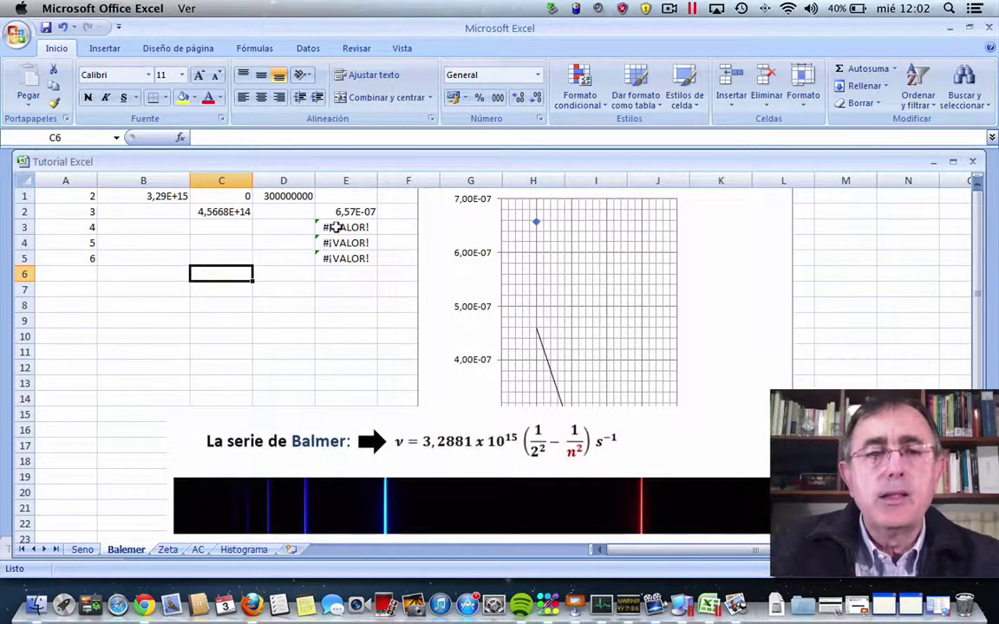
pyautogui.click(234, 211)
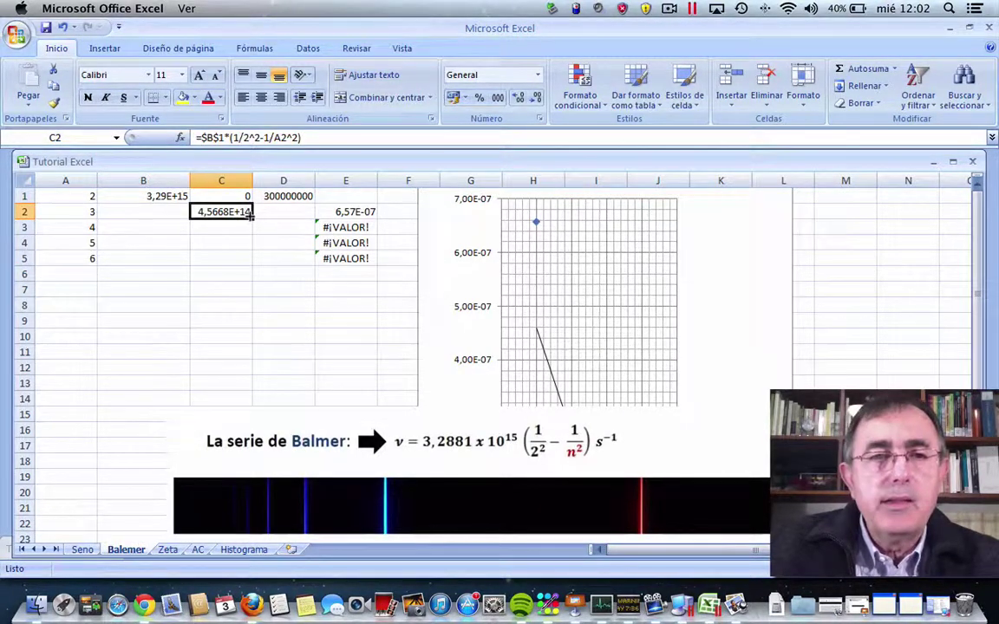
pyautogui.moveTo(251, 217); pyautogui.dragTo(243, 259)
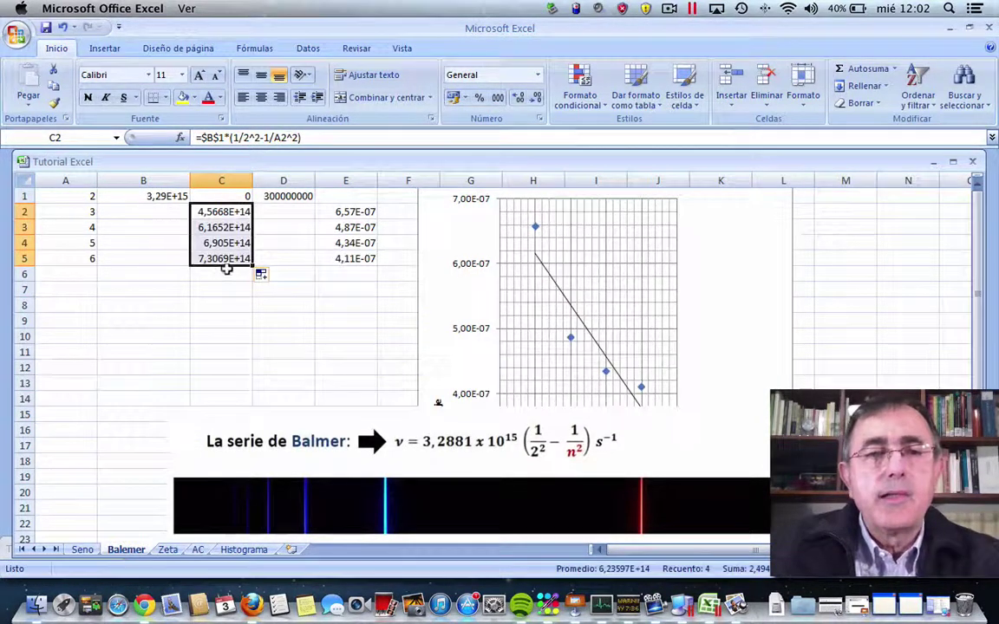
# Step: Clear the wavelengths in E3 to E5 and refill them by copying the formula =$D$1/C2 from E2 down
pyautogui.click(346, 227)
pyautogui.press('Delete')
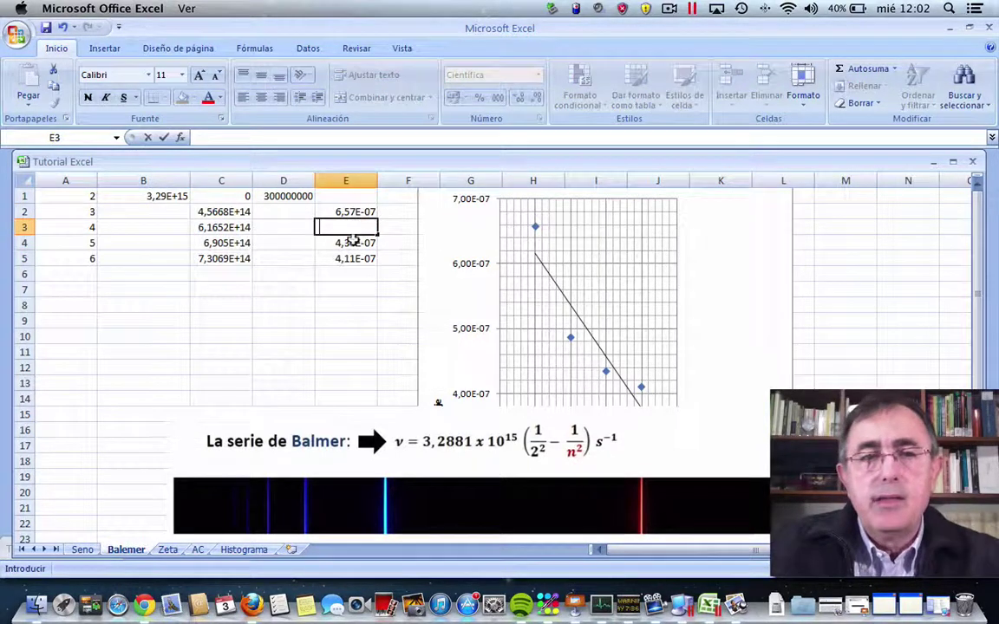
pyautogui.click(347, 242)
pyautogui.press('Delete')
pyautogui.click(345, 257)
pyautogui.write('=')
pyautogui.press('Escape')
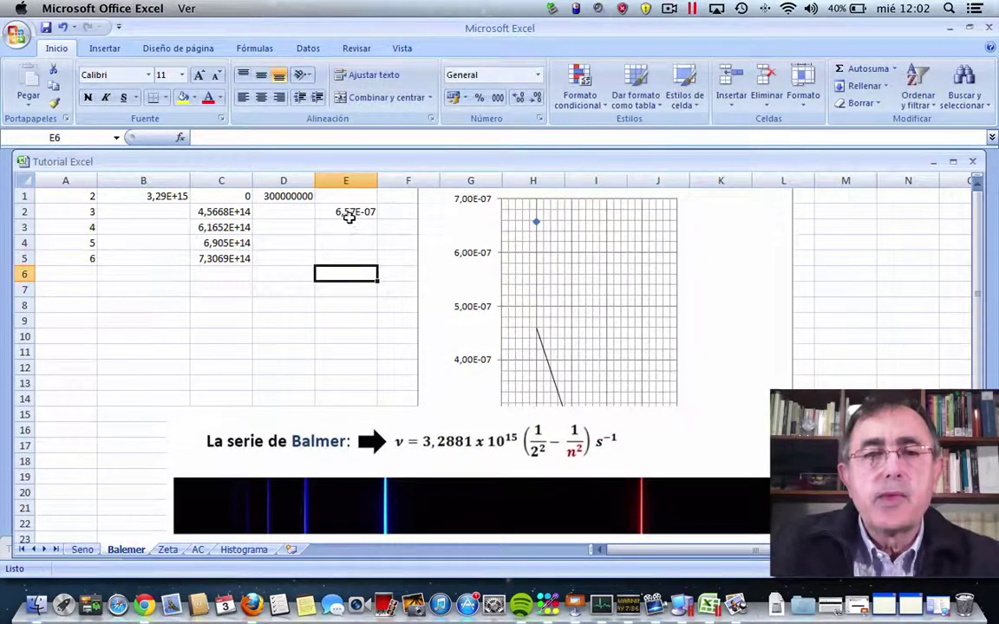
pyautogui.click(350, 213)
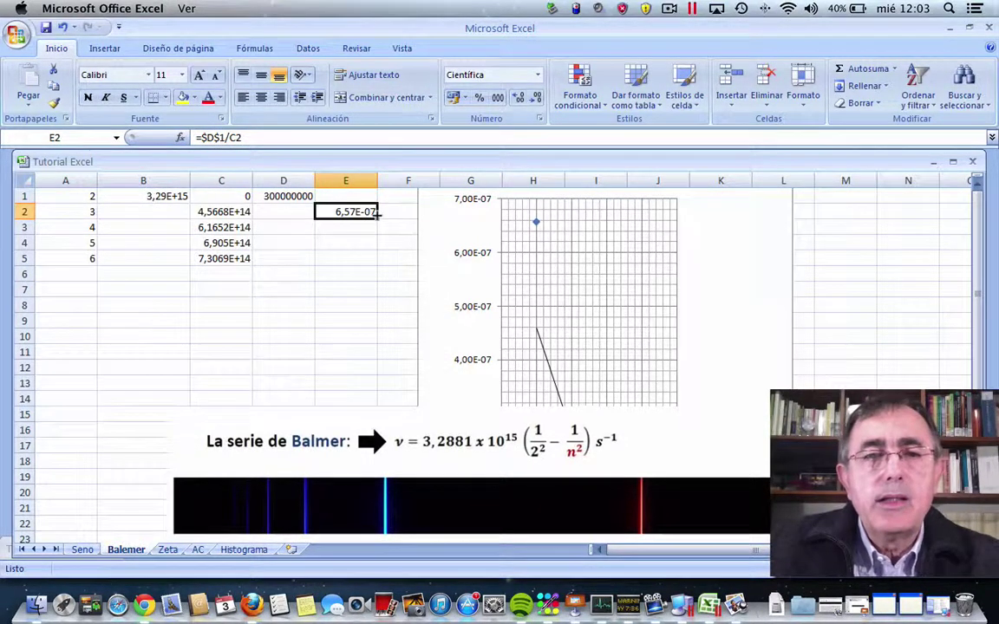
pyautogui.moveTo(377, 217); pyautogui.dragTo(370, 258)
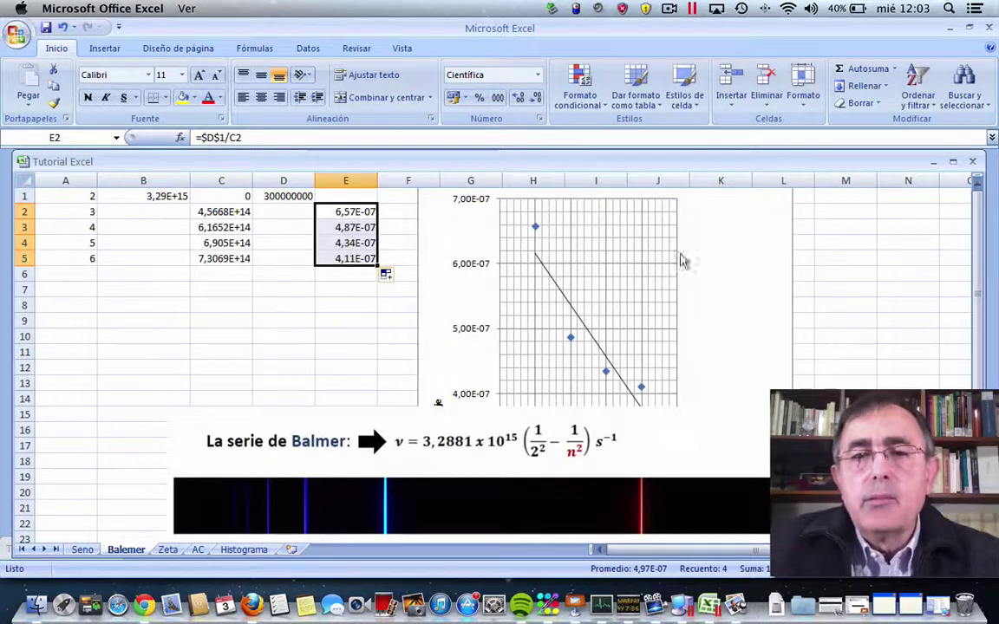
# Step: Delete the wavelength chart beside the data
pyautogui.click(783, 242)
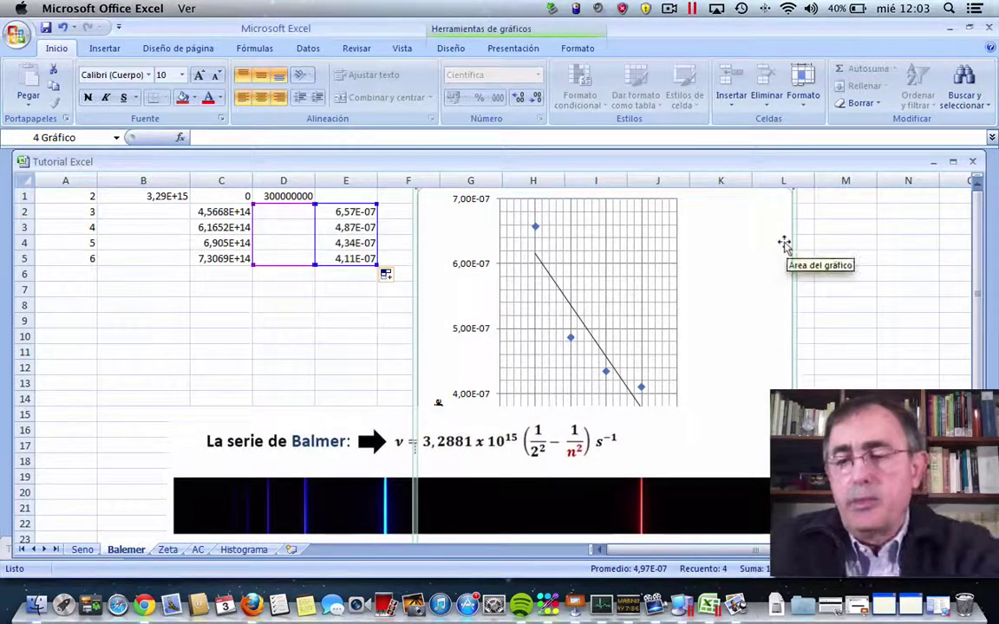
pyautogui.press('Delete')
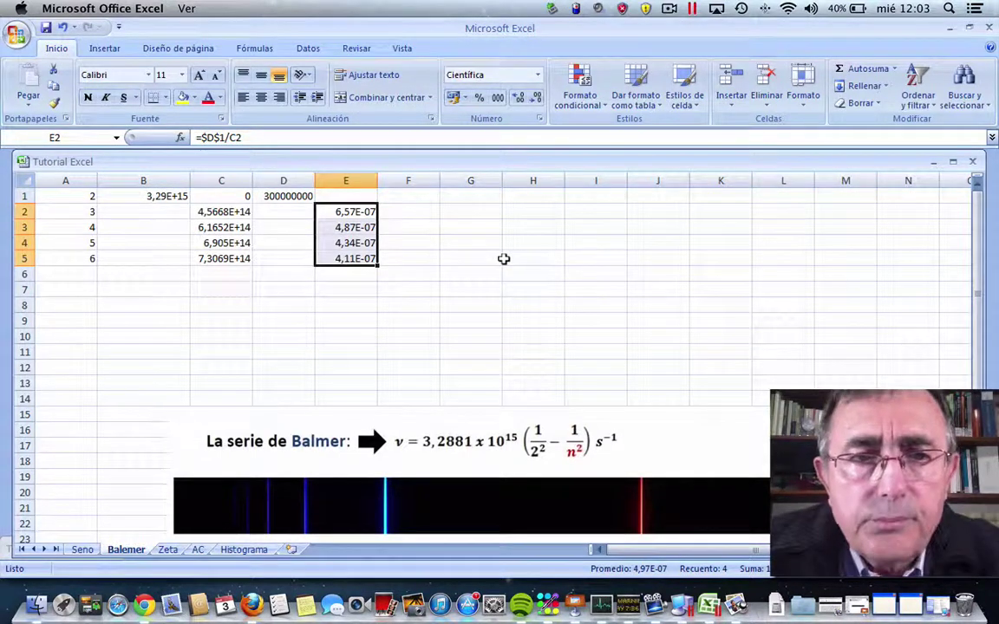
pyautogui.click(503, 258)
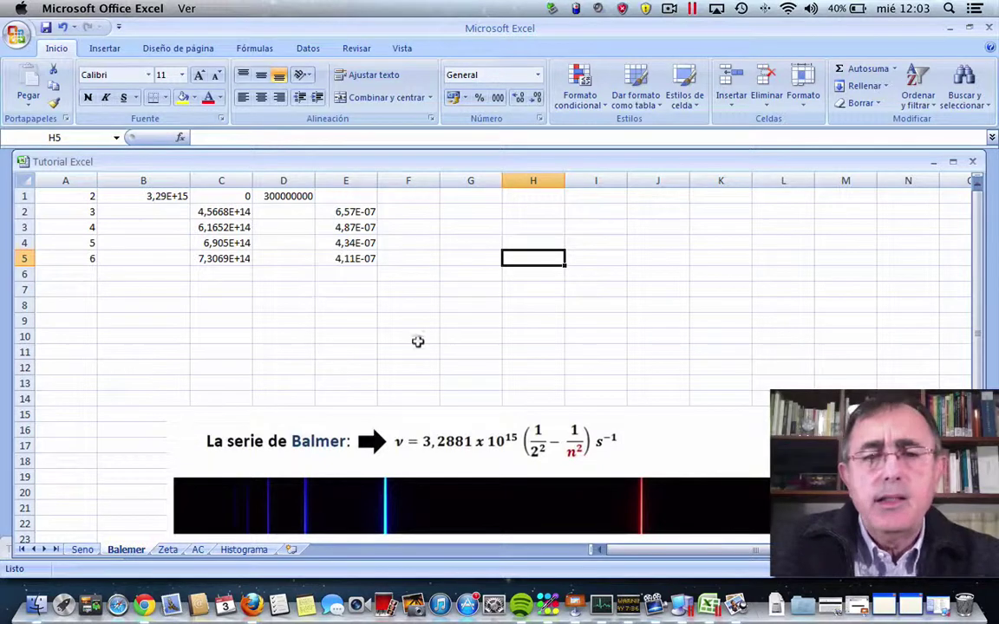
# Step: Move the Balmer series picture up so that it starts at about row 11, below the data
pyautogui.click(396, 446)
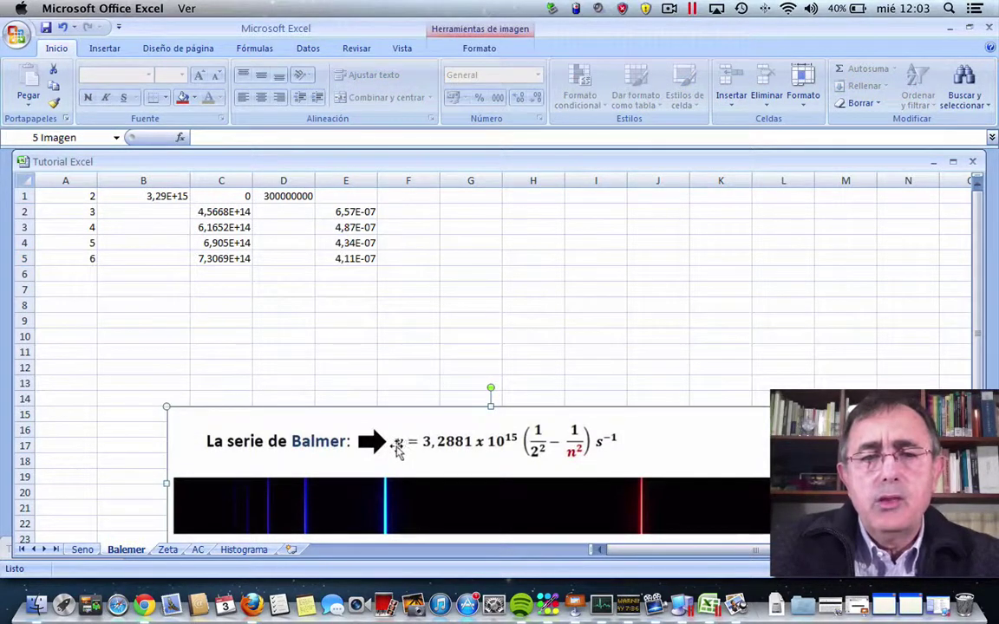
pyautogui.moveTo(396, 447); pyautogui.dragTo(402, 361)
pyautogui.click(165, 416)
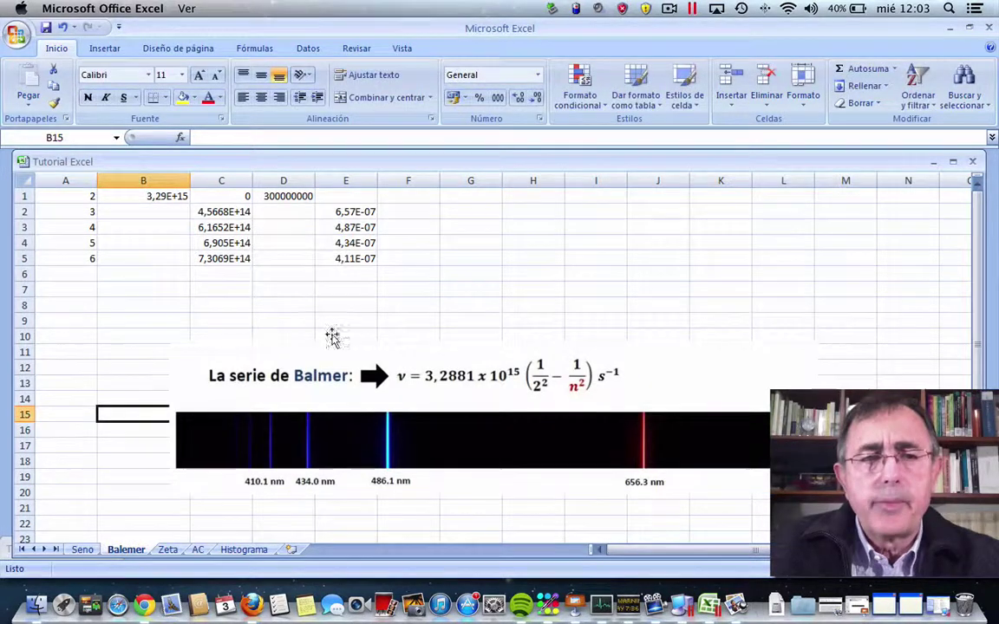
# Step: Enter the heading LO in E1 above the wavelengths and centre column E
pyautogui.click(362, 211)
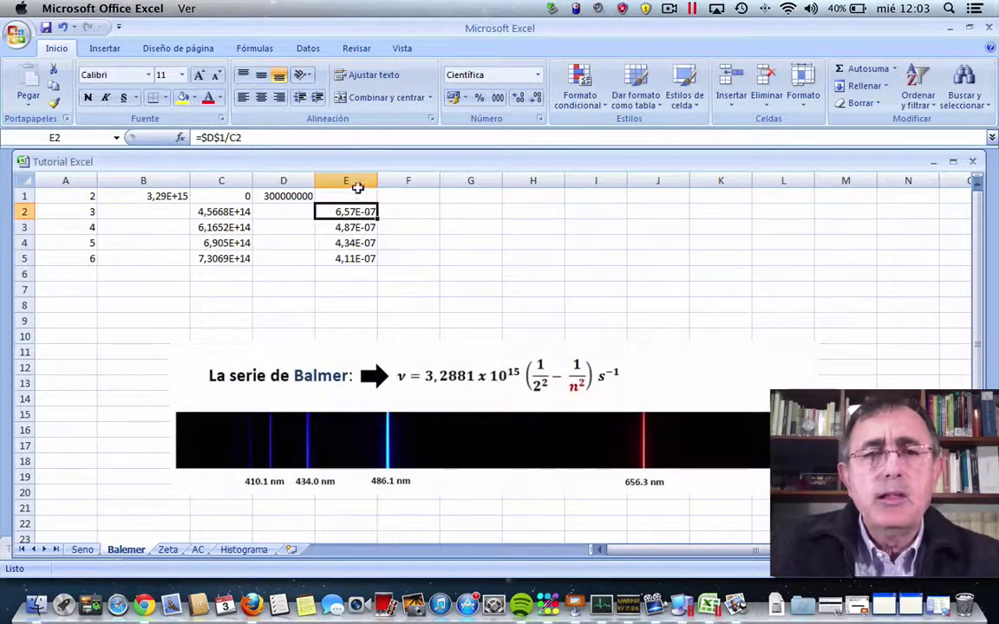
pyautogui.click(357, 191)
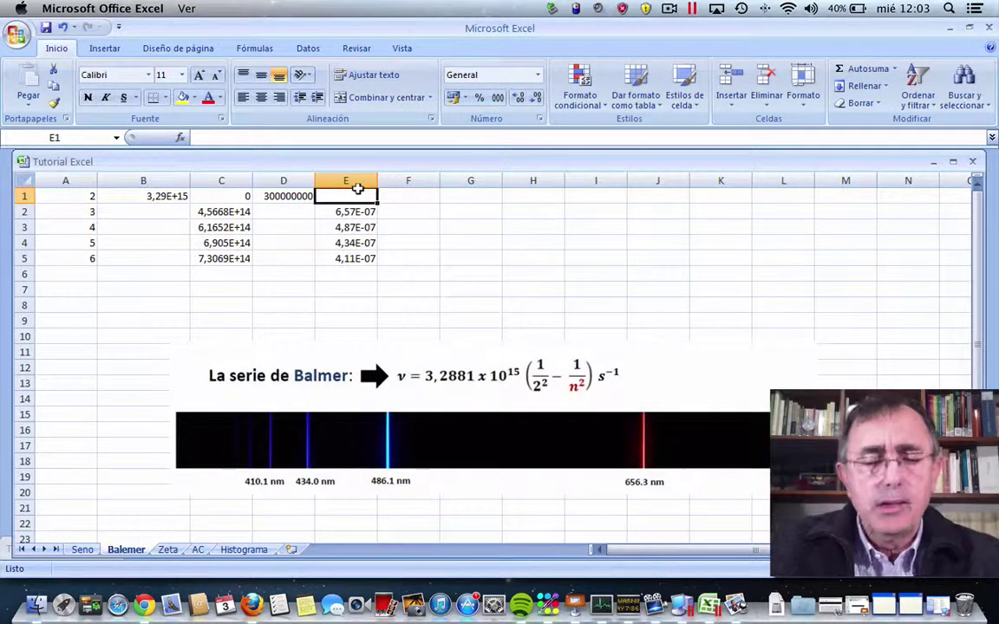
pyautogui.write('LO')
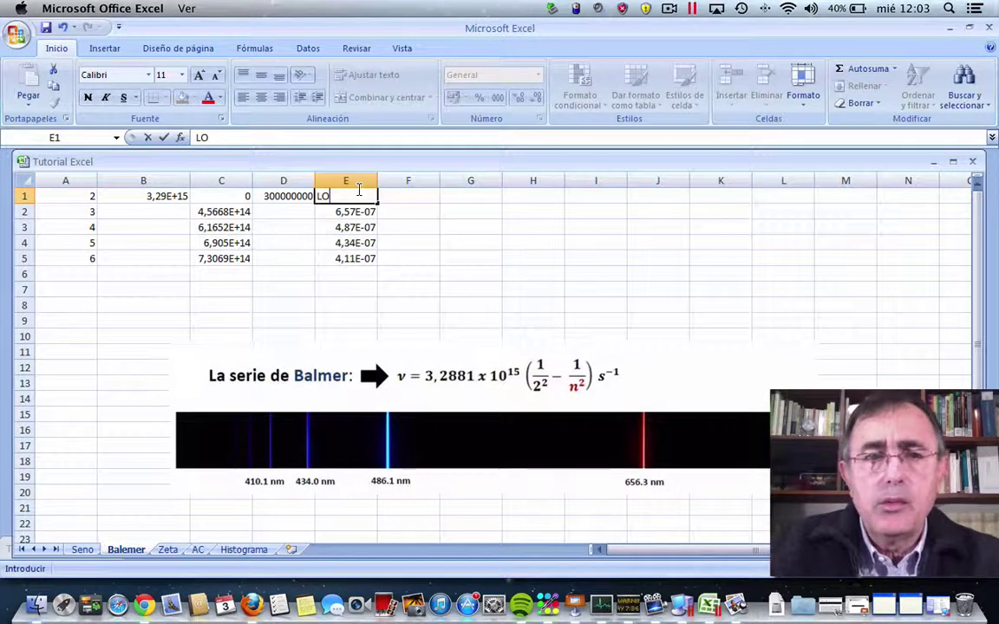
pyautogui.click(406, 208)
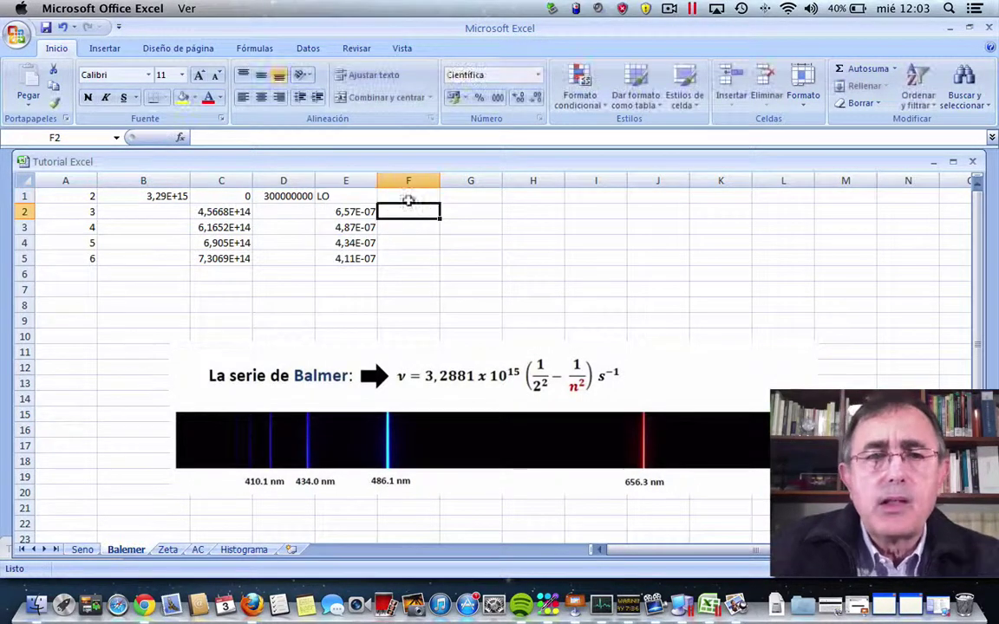
pyautogui.click(346, 180)
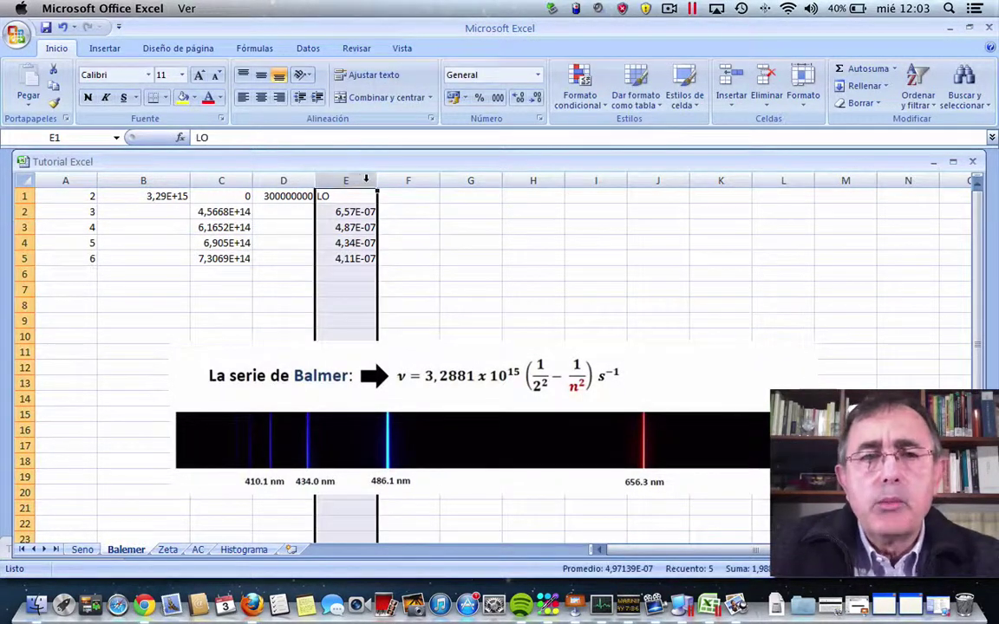
pyautogui.click(260, 97)
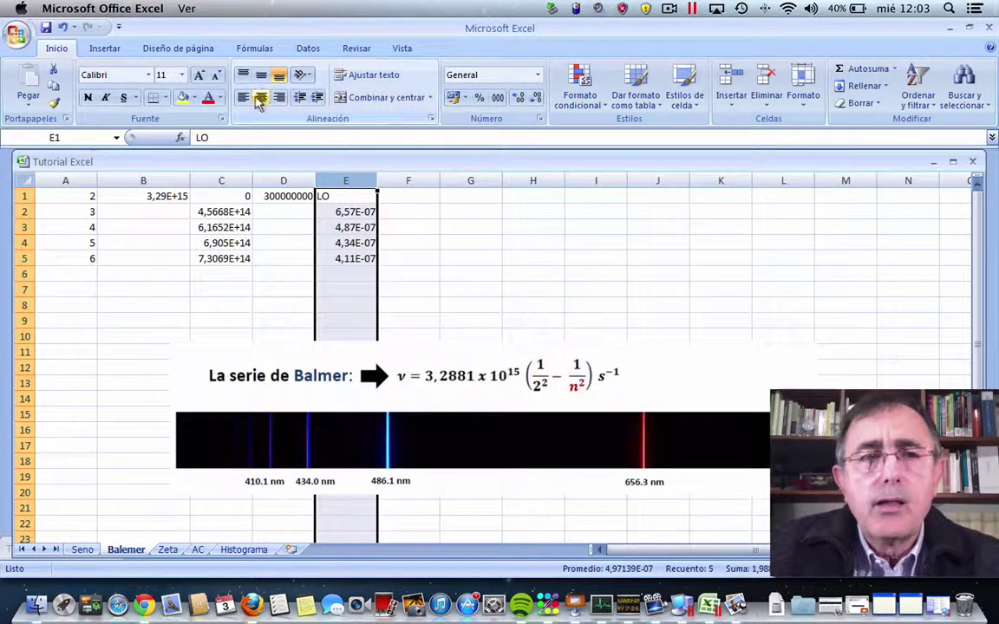
# Step: Replace the formula in C1 with the heading FRECUENCIA
pyautogui.click(221, 196)
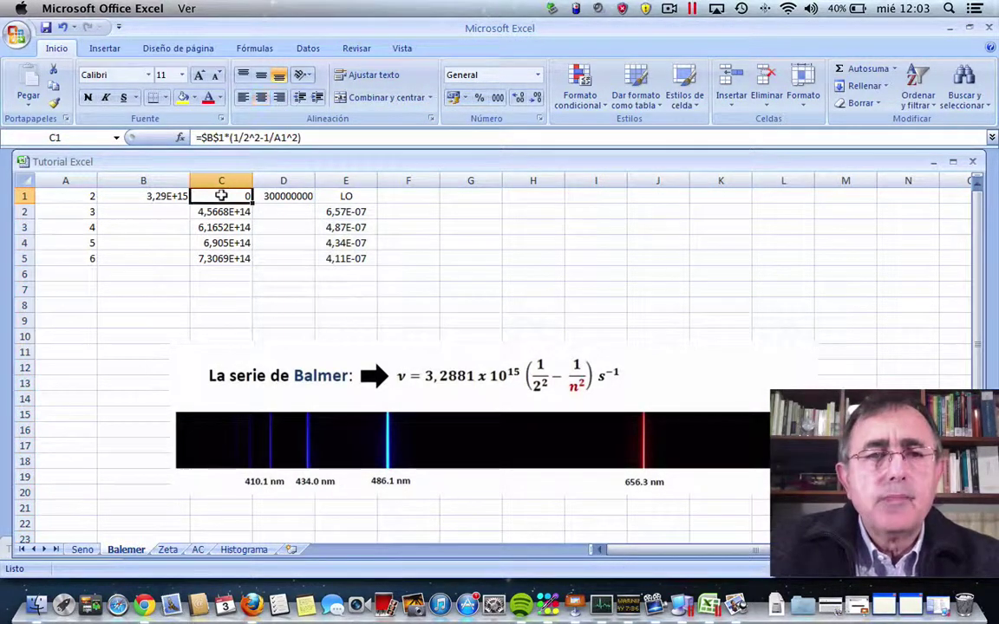
pyautogui.press('Delete')
pyautogui.click(221, 227)
pyautogui.click(222, 192)
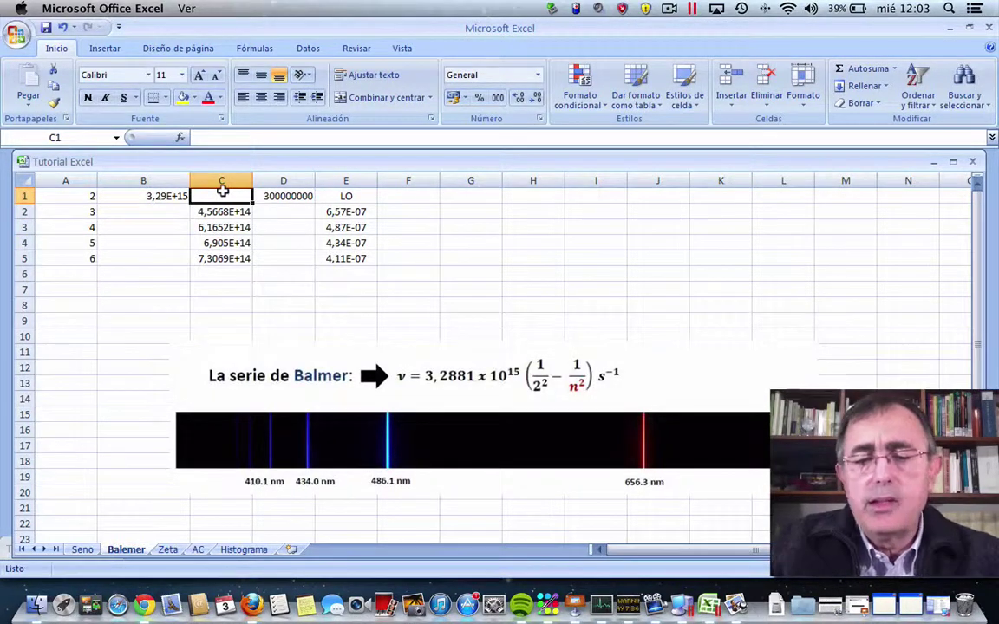
pyautogui.write('FREC')
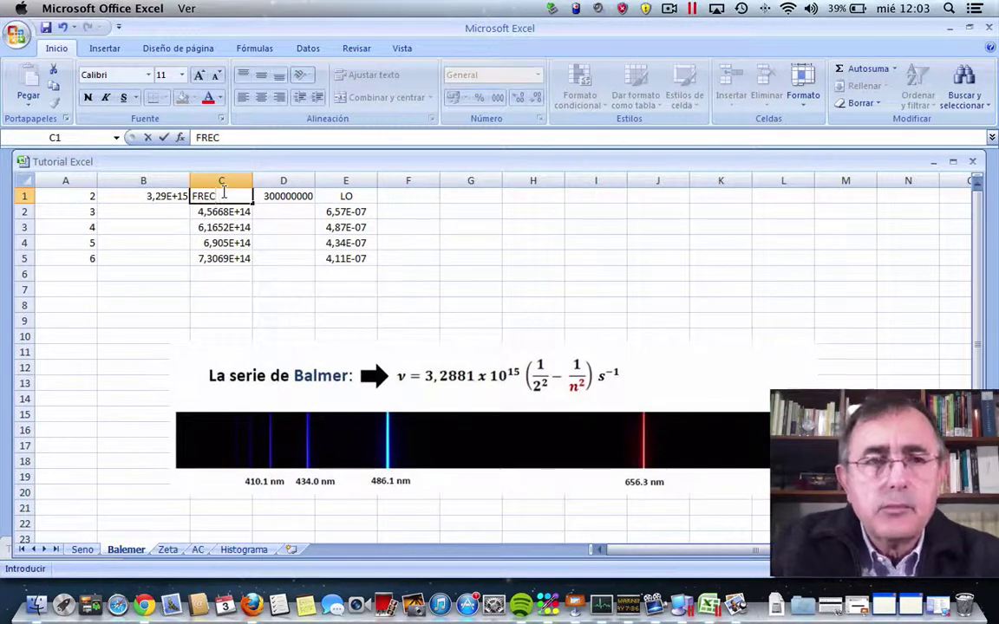
pyautogui.write('UENCIA')
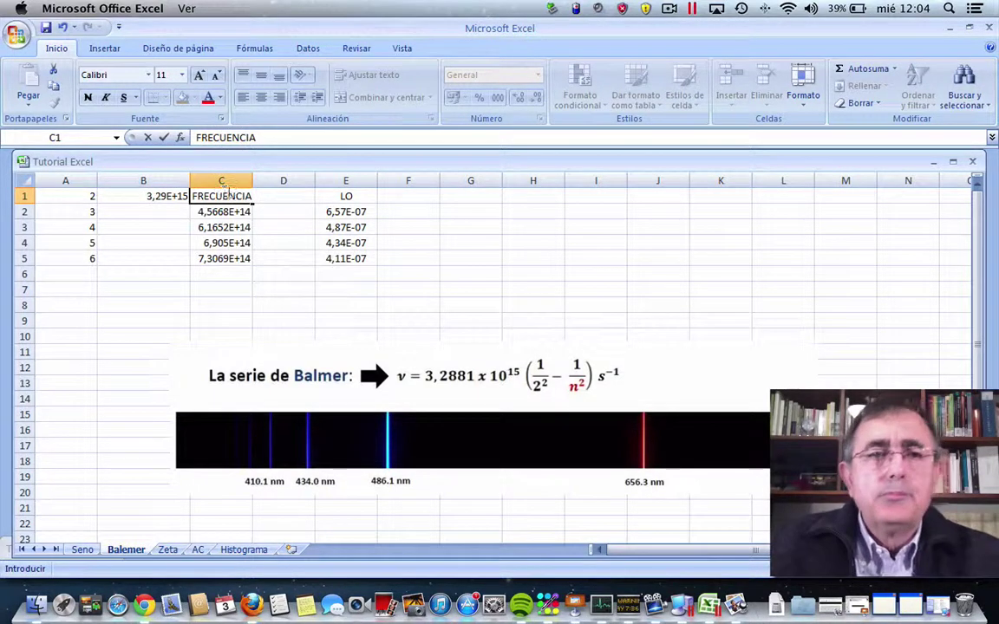
pyautogui.click(268, 243)
# Step: Centre the contents of column C and widen the column to fit its heading
pyautogui.click(221, 180)
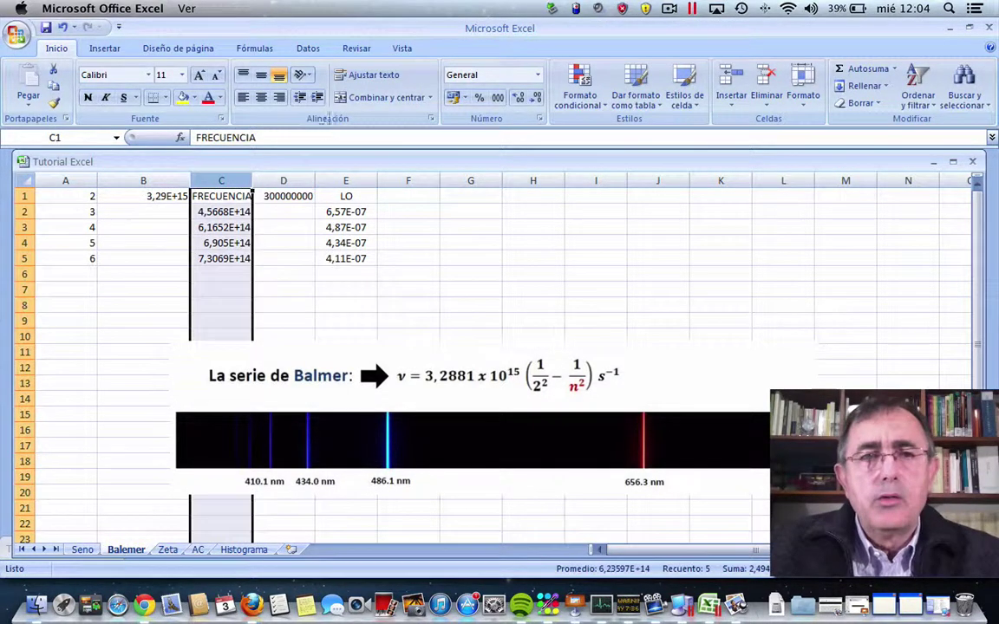
pyautogui.click(259, 100)
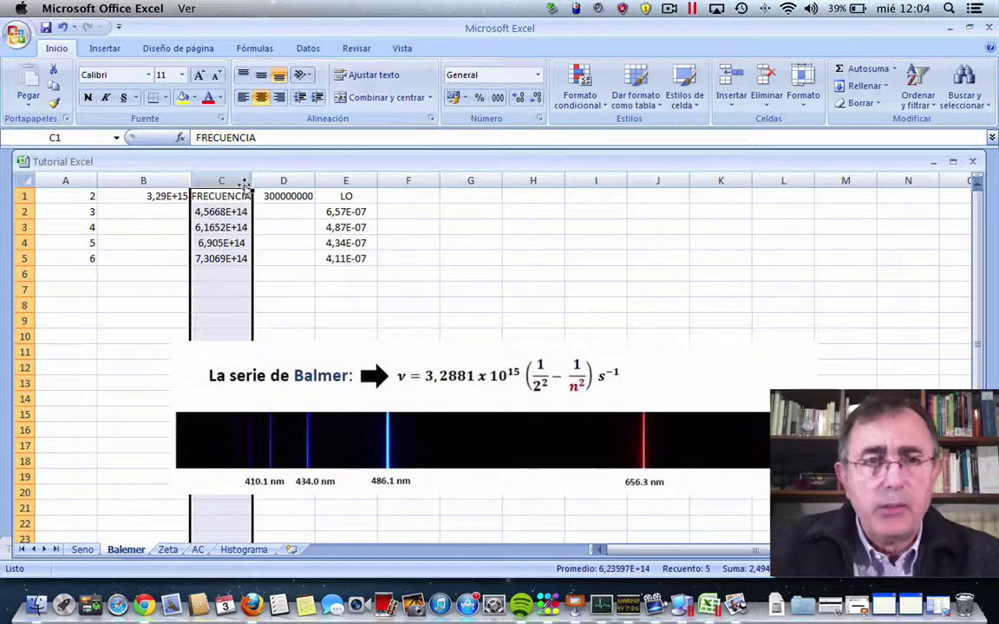
pyautogui.moveTo(247, 178); pyautogui.dragTo(268, 180)
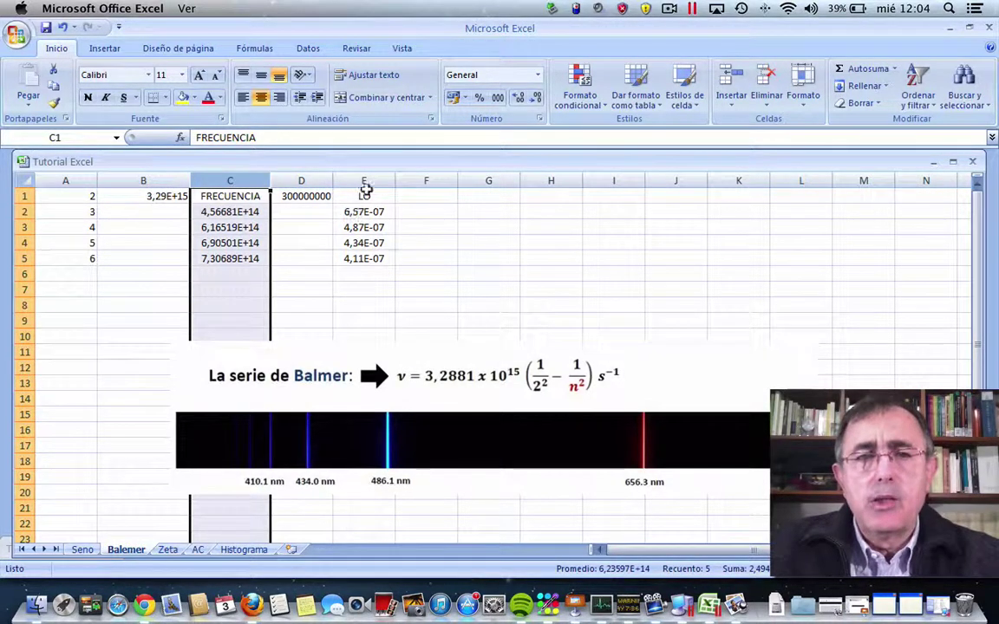
# Step: Format the headings FRECUENCIA in C1 and LO in E1 as bold with a yellow fill
pyautogui.click(230, 193)
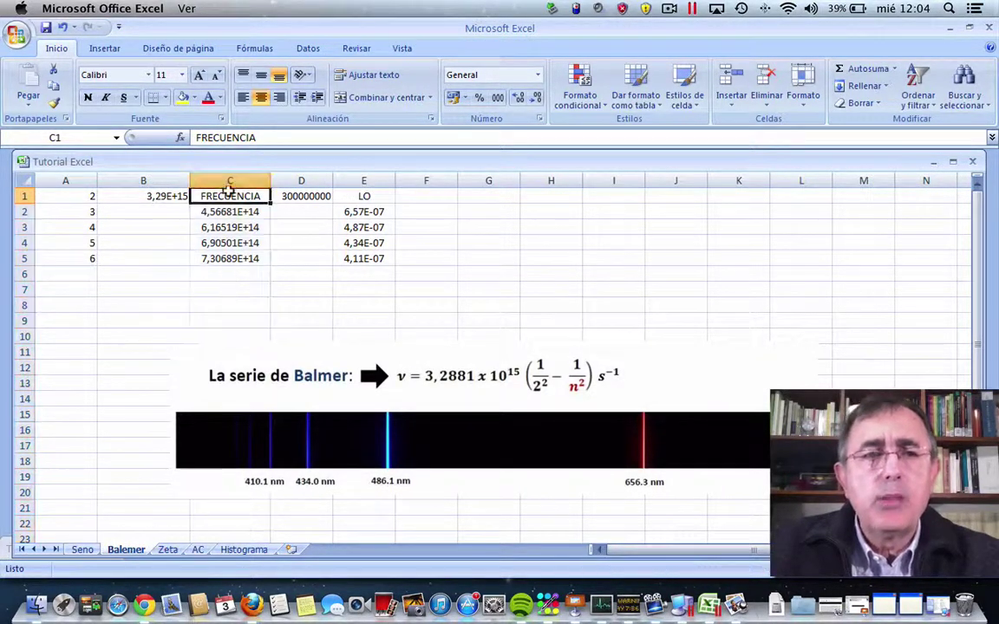
pyautogui.click(181, 98)
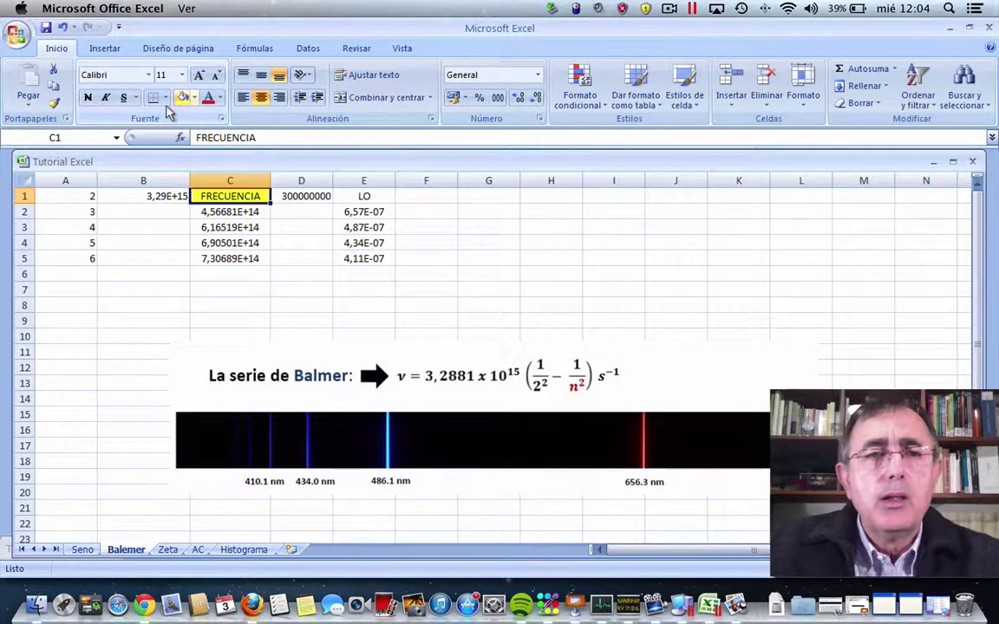
pyautogui.click(86, 98)
pyautogui.click(370, 195)
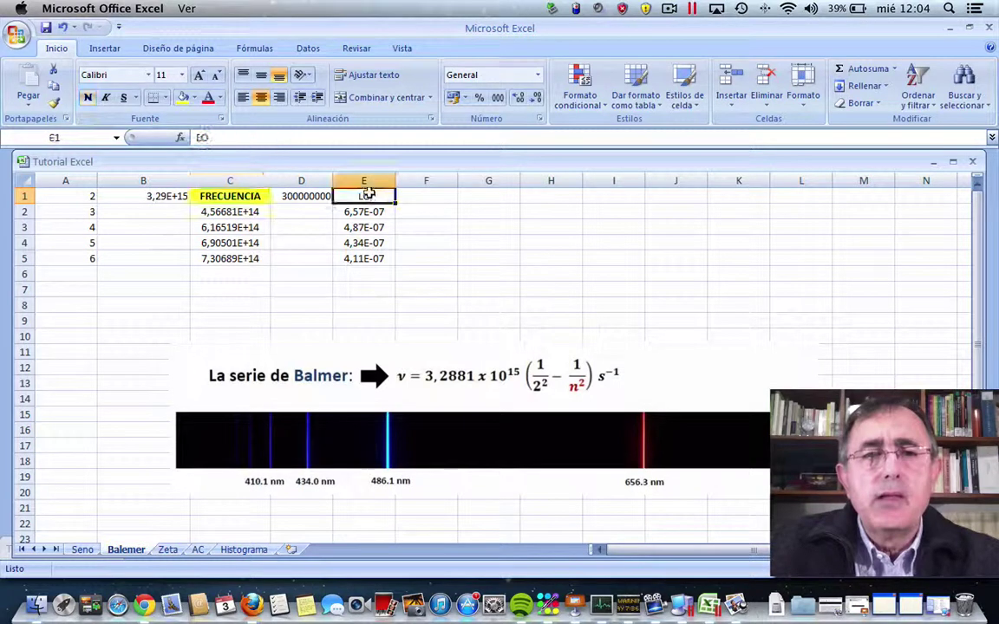
pyautogui.click(85, 99)
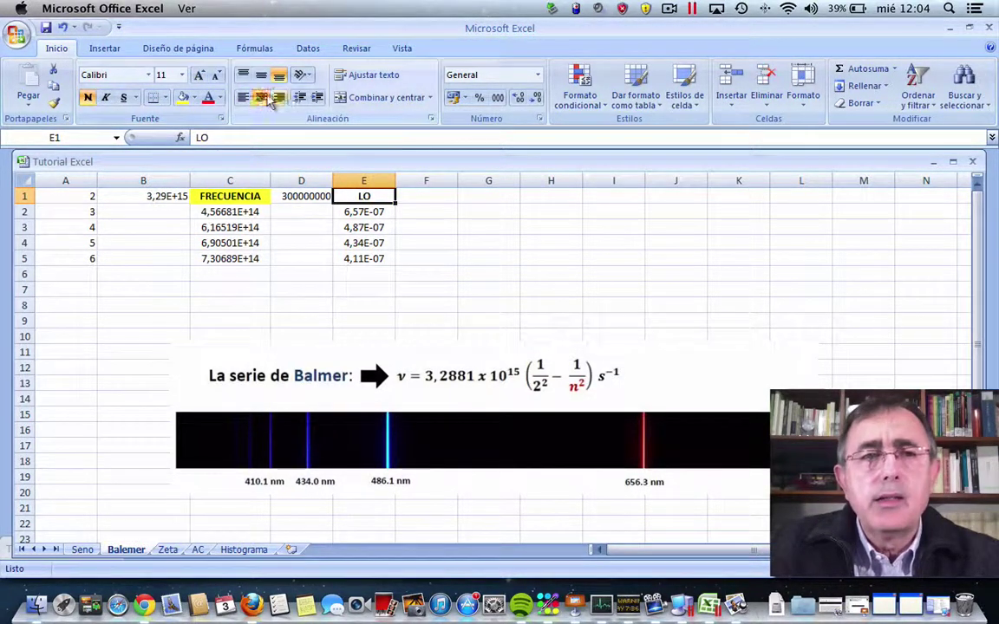
pyautogui.click(182, 97)
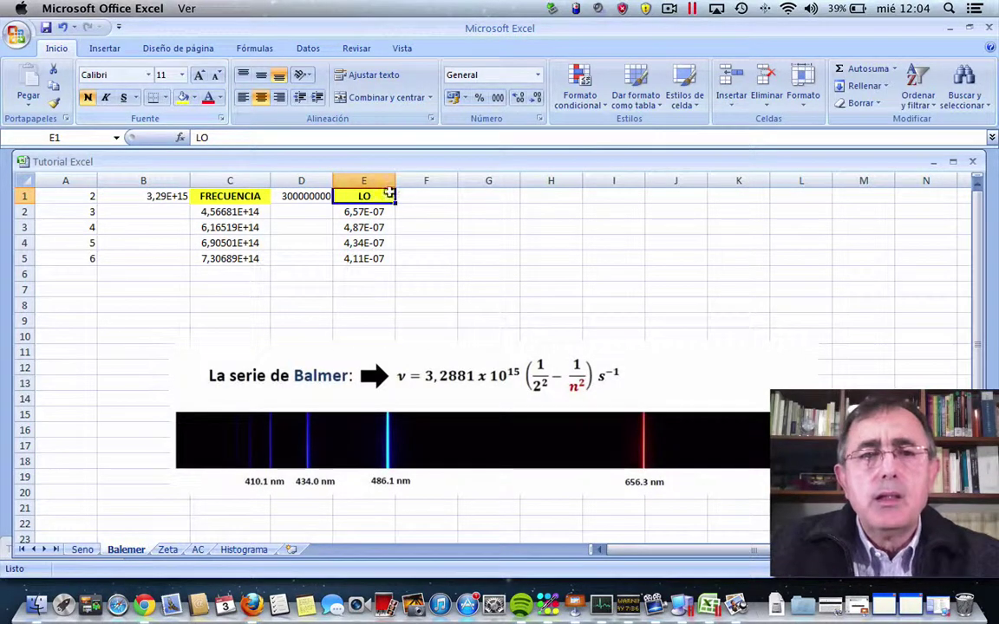
# Step: Compare the calculated wavelengths in E4 and E3 with the wavelengths labelled under the Balmer spectrum picture
pyautogui.click(414, 206)
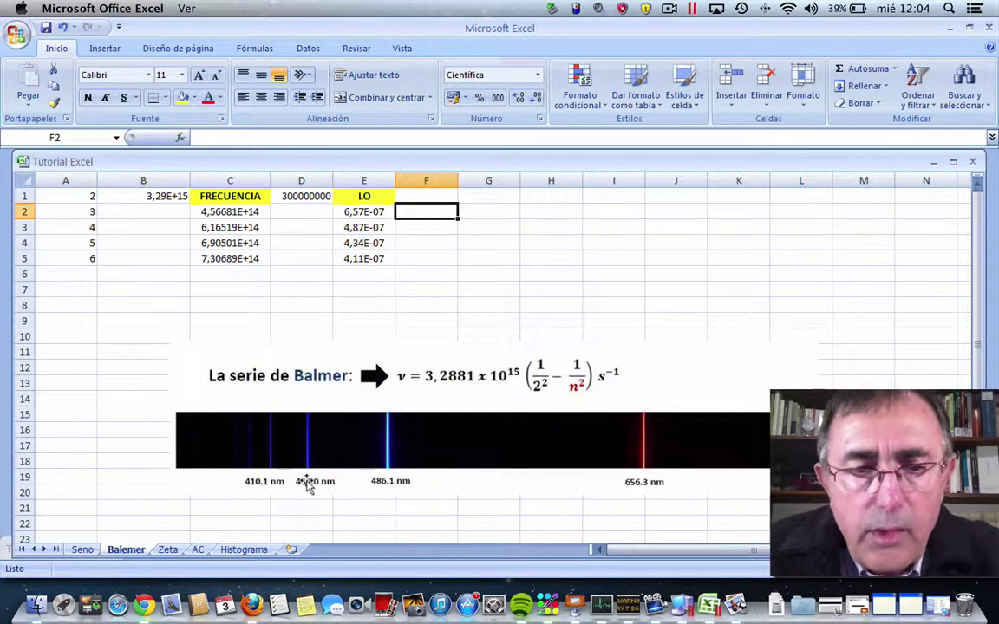
pyautogui.click(354, 239)
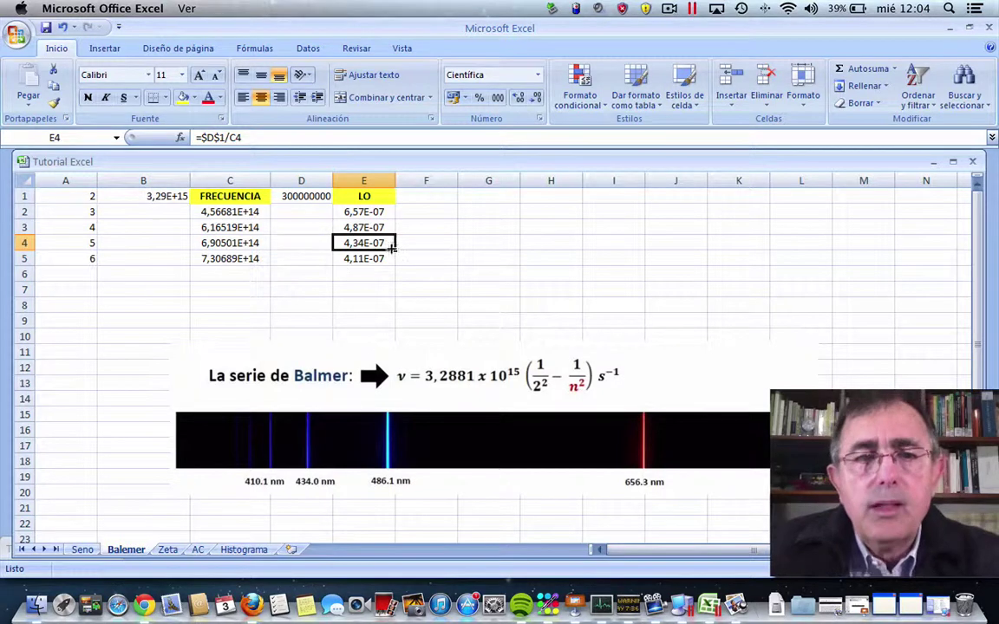
pyautogui.click(369, 227)
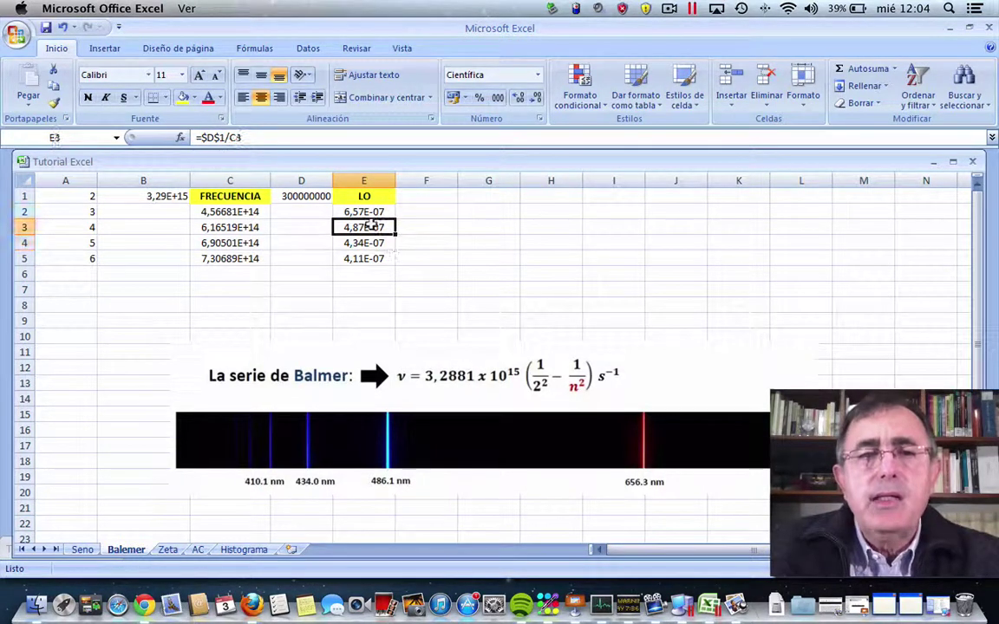
# Step: Review the wavelength formulas in E2 and E3, the constant in D1 and the frequency formula in C2
pyautogui.click(371, 212)
pyautogui.click(368, 225)
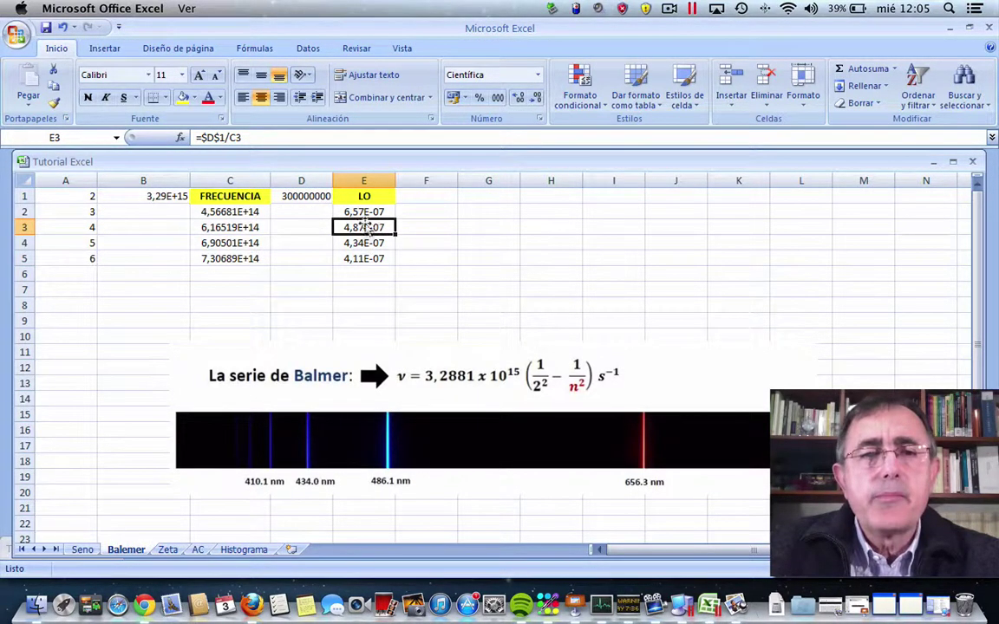
pyautogui.click(303, 196)
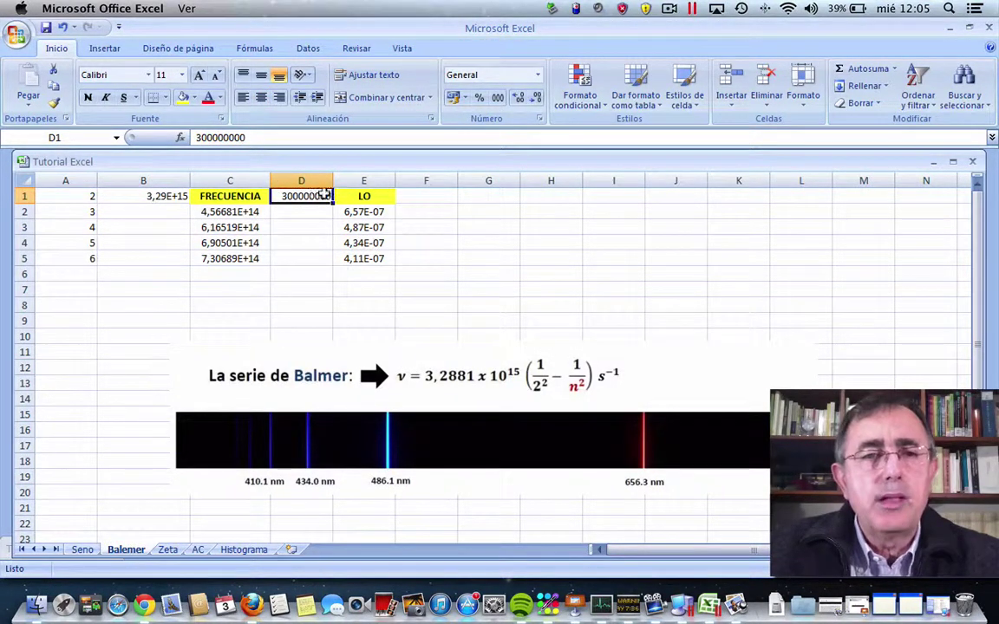
pyautogui.click(228, 212)
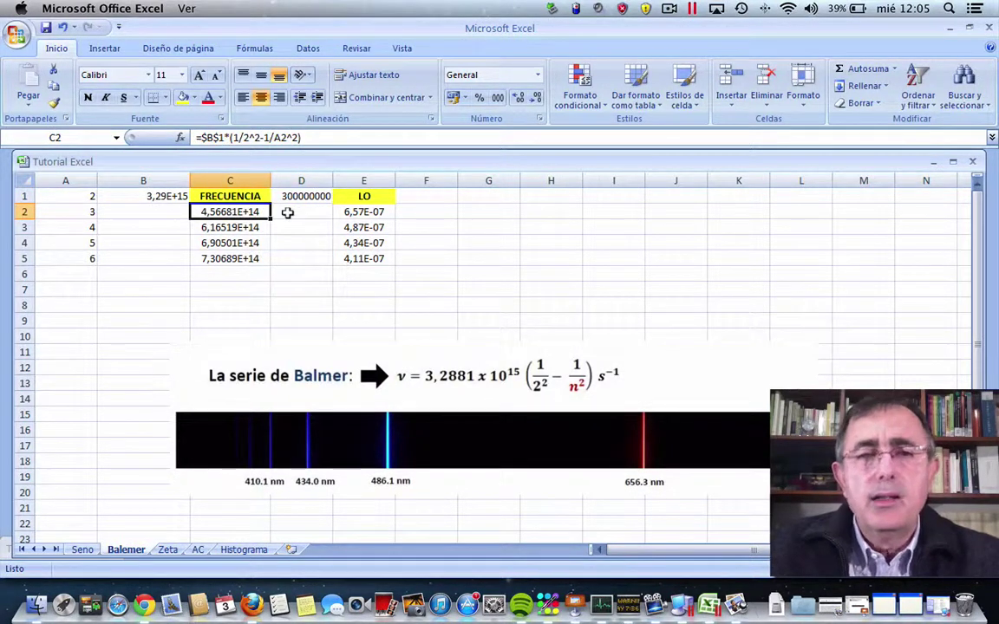
pyautogui.click(364, 212)
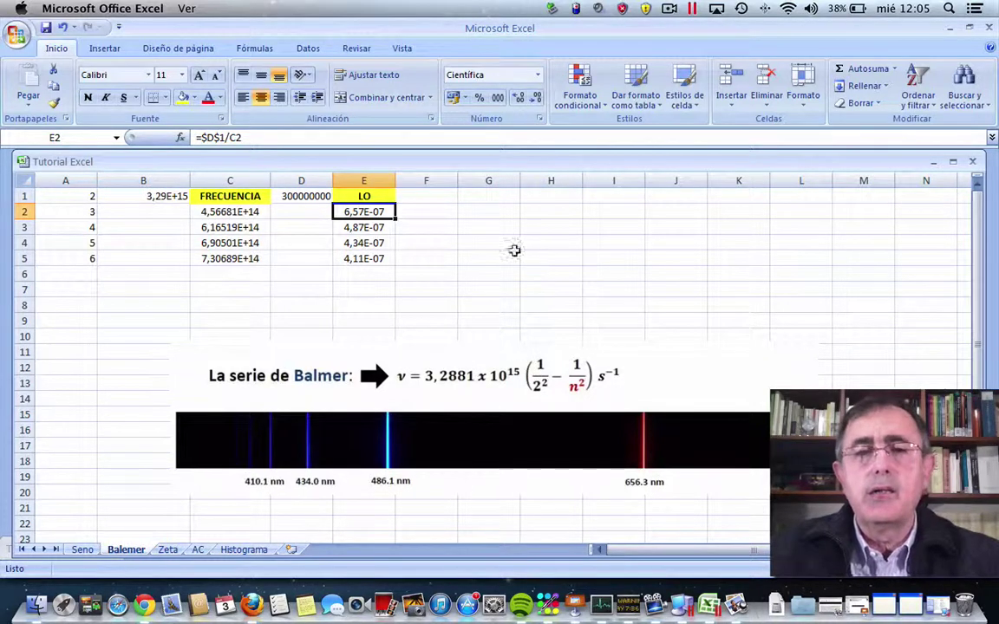
pyautogui.click(488, 243)
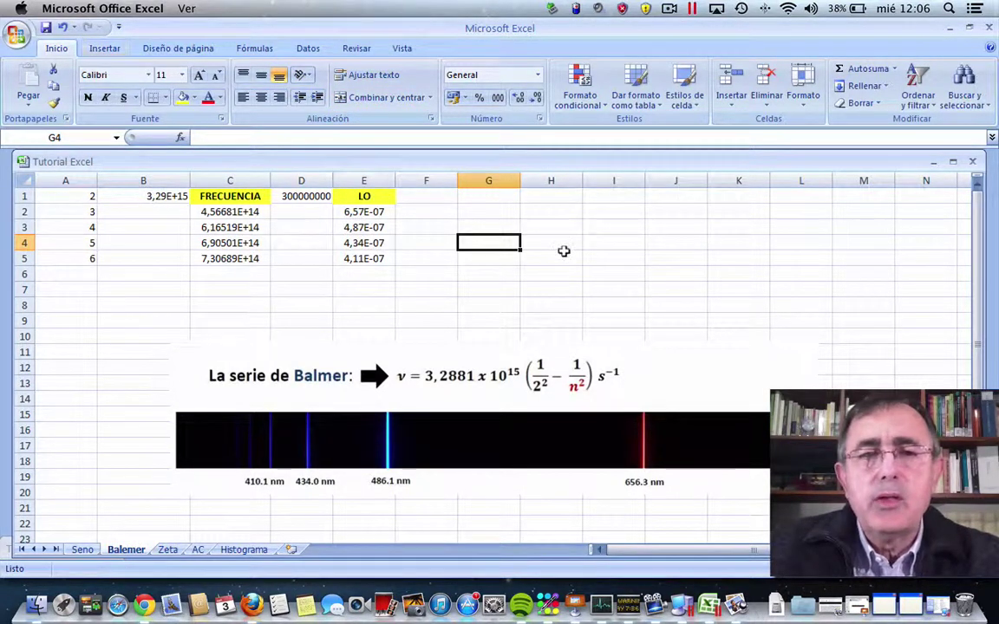
pyautogui.click(564, 253)
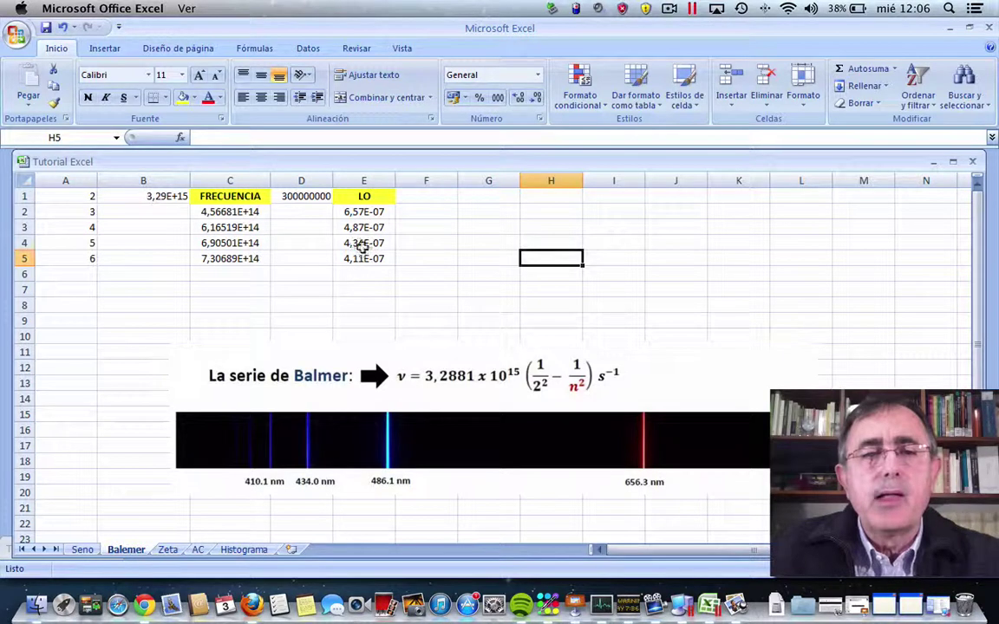
# Step: Fill the constant 300000000 from D1 down through D5
pyautogui.click(311, 212)
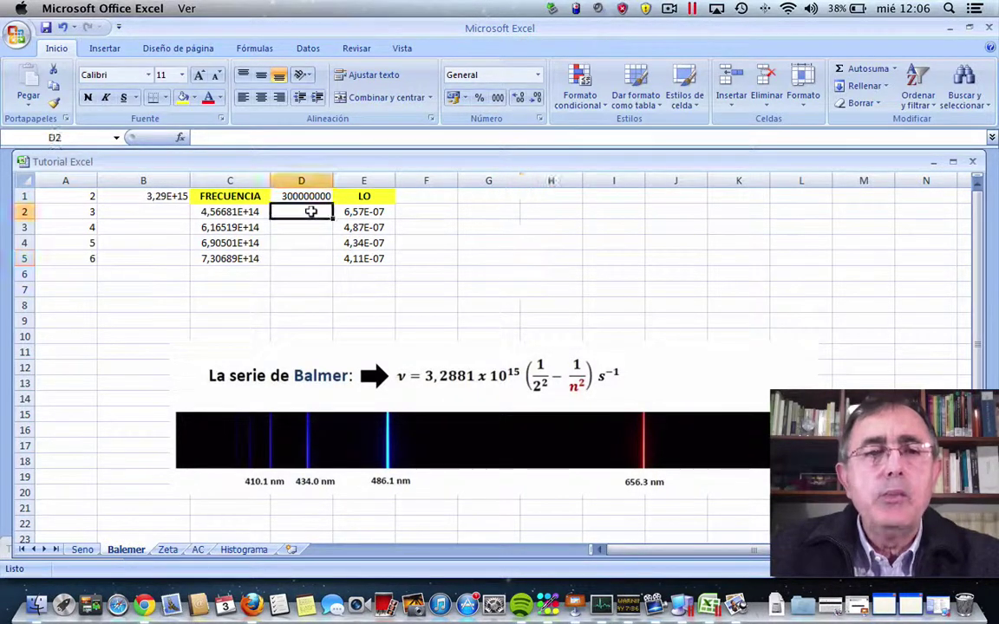
pyautogui.click(314, 196)
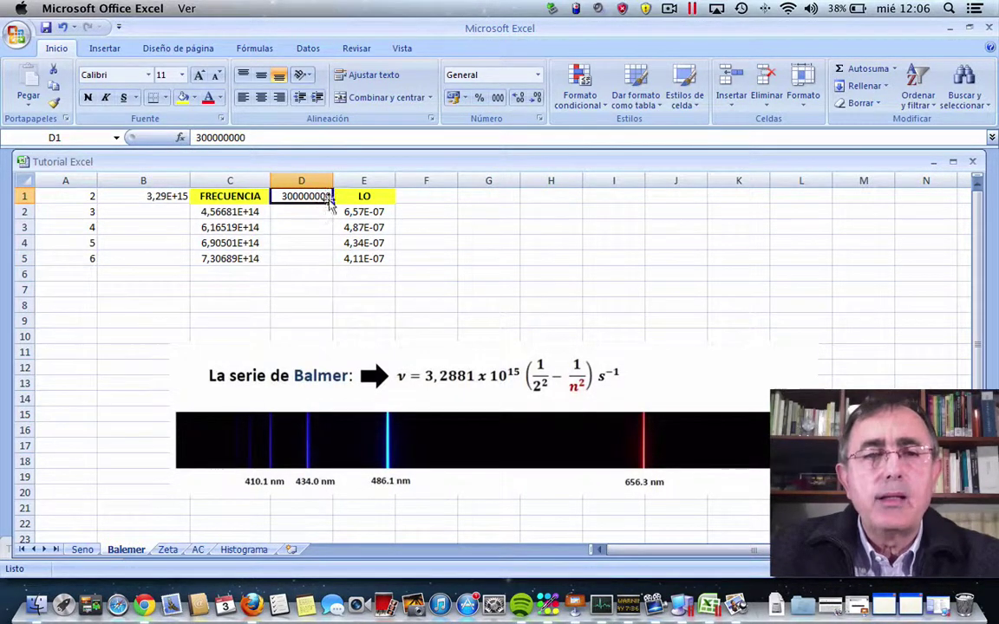
pyautogui.moveTo(329, 198); pyautogui.dragTo(322, 259)
pyautogui.click(426, 258)
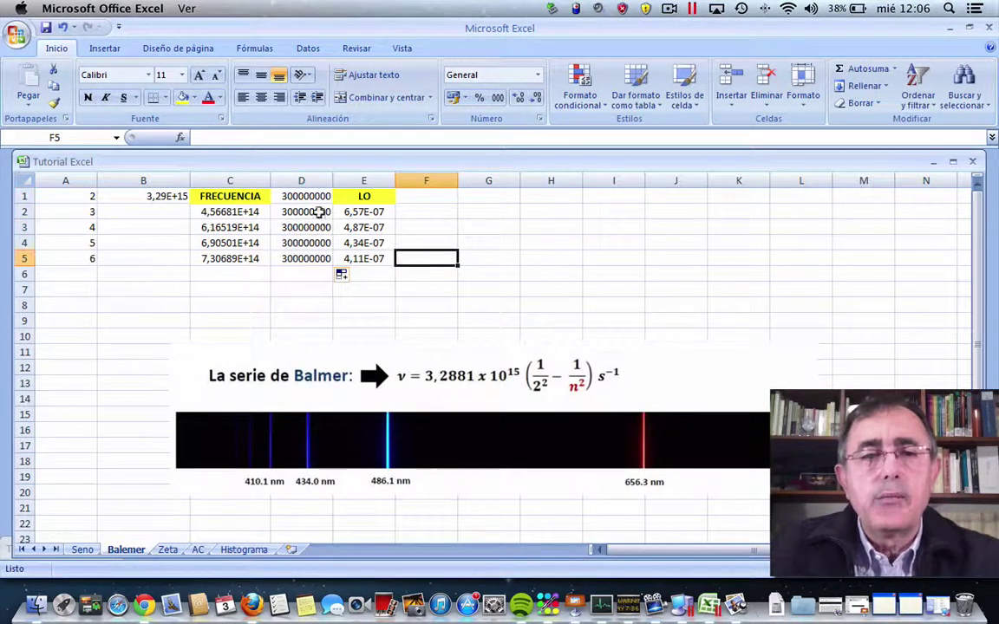
# Step: Insert a markers-only scatter chart of D2:E5 and place it beside the data, starting near column F
pyautogui.moveTo(319, 212); pyautogui.dragTo(347, 252)
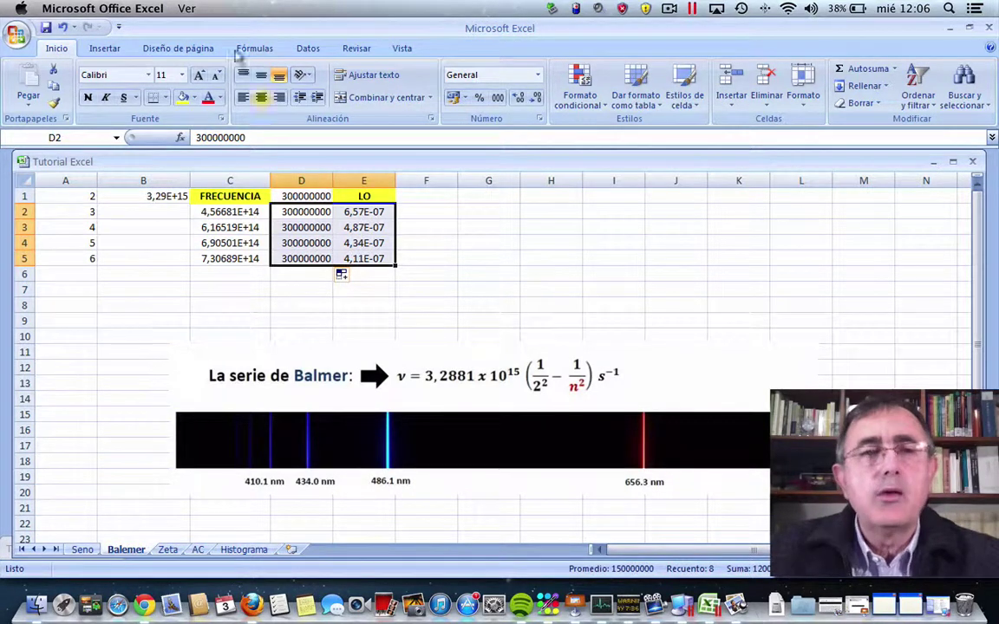
pyautogui.click(103, 51)
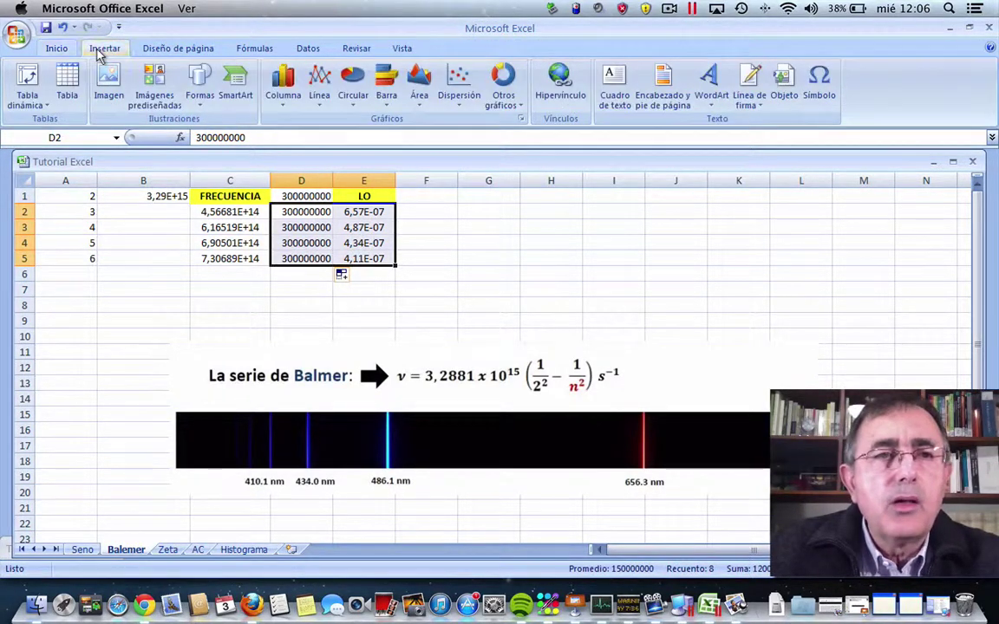
pyautogui.click(452, 84)
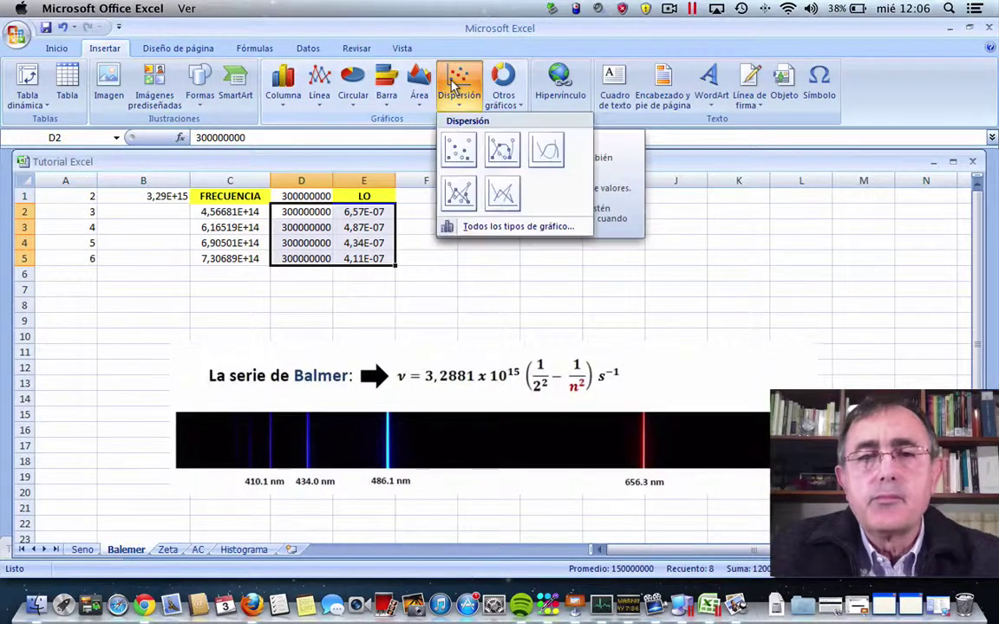
pyautogui.click(450, 151)
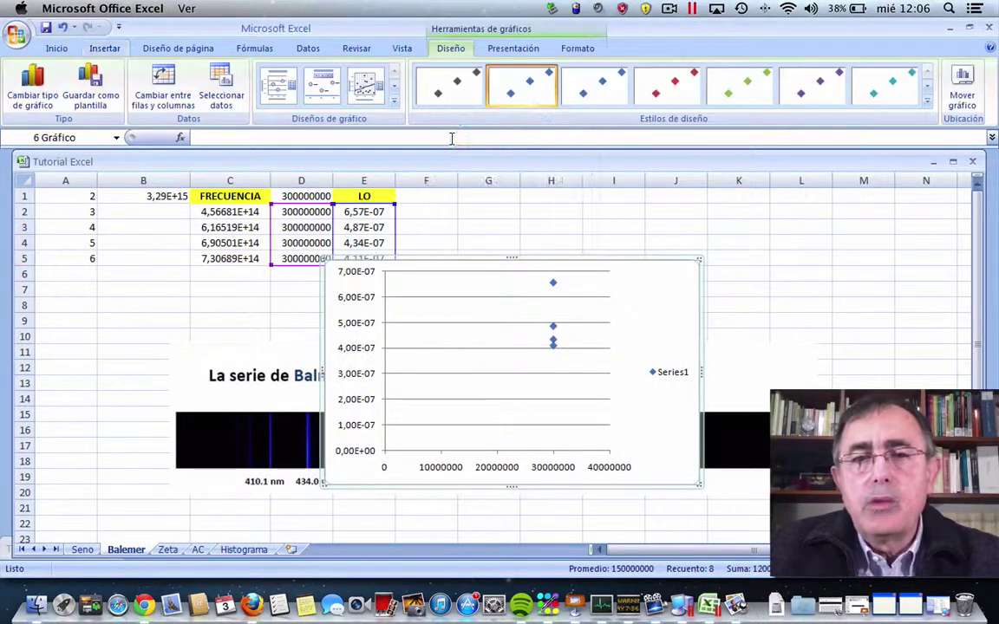
pyautogui.moveTo(465, 260); pyautogui.dragTo(564, 185)
pyautogui.moveTo(563, 186); pyautogui.dragTo(563, 186)
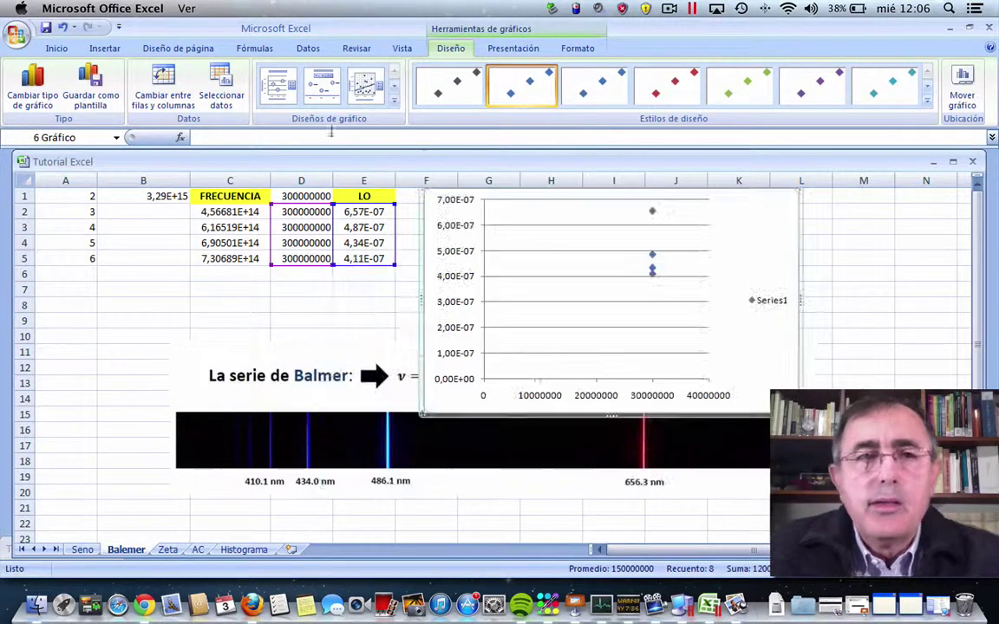
# Step: Apply the chart layout with axis titles, dense gridlines and a linear trendline, and stretch the chart down to about row 28
pyautogui.click(277, 95)
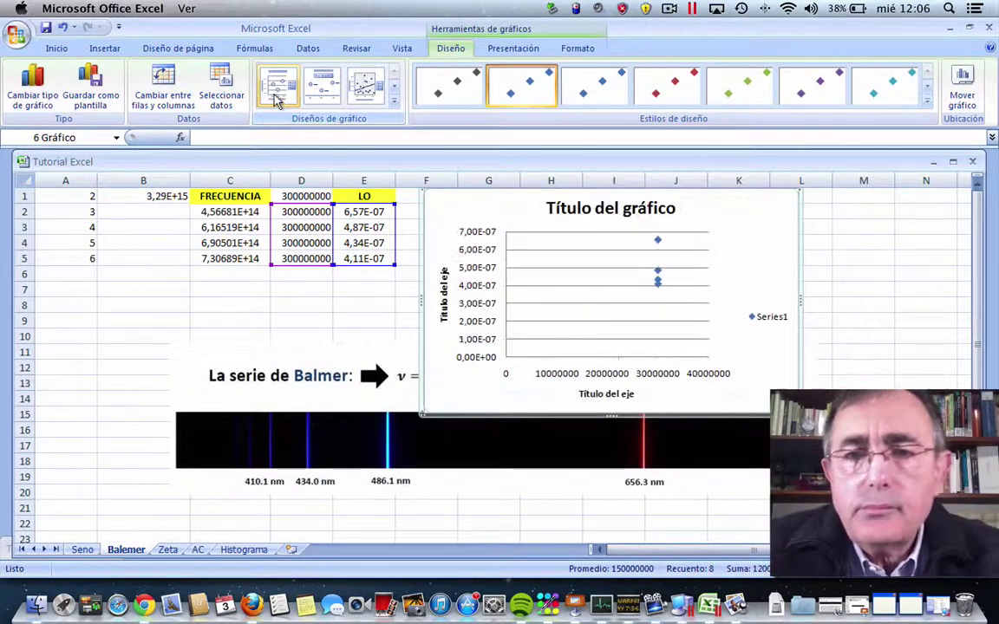
pyautogui.click(321, 87)
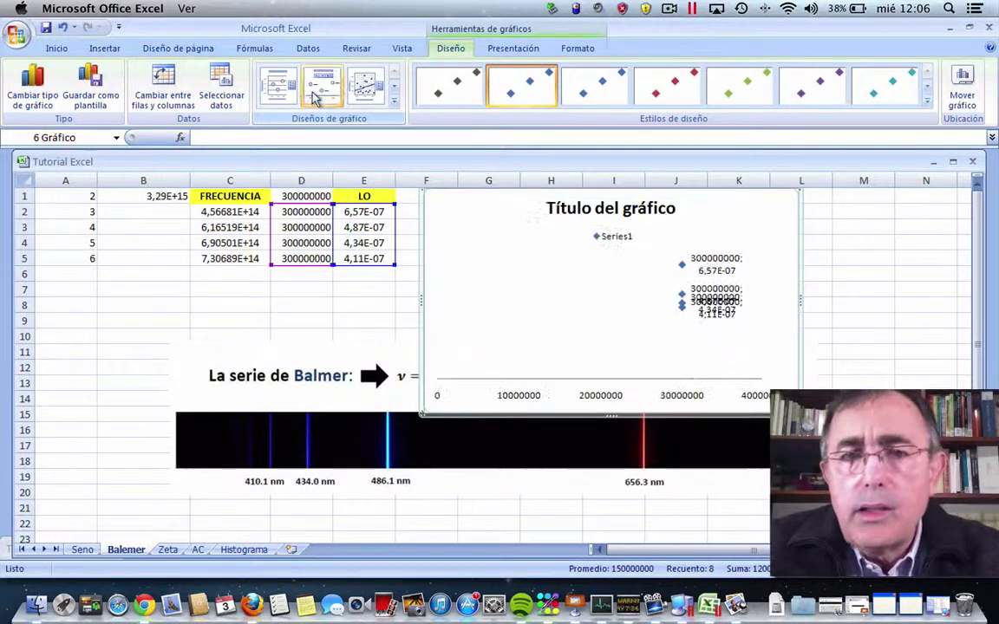
pyautogui.click(364, 86)
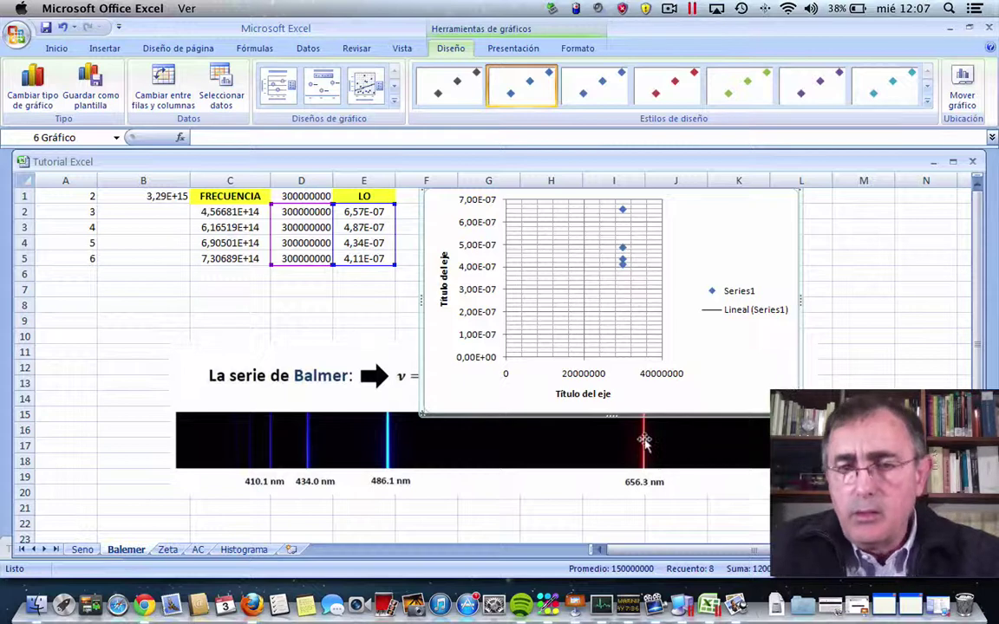
pyautogui.moveTo(602, 411); pyautogui.dragTo(605, 512)
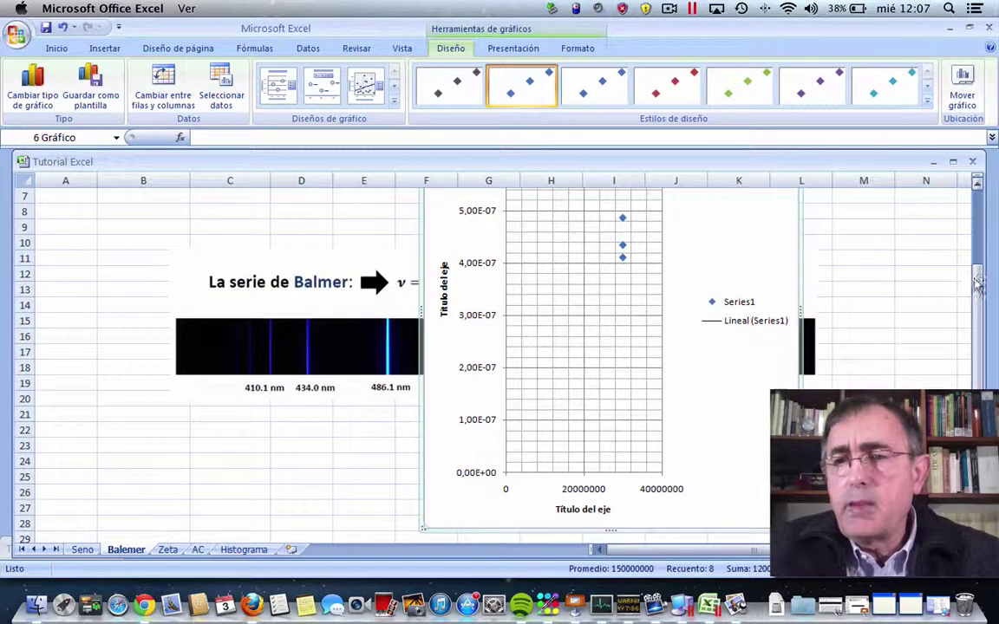
pyautogui.moveTo(977, 284); pyautogui.dragTo(977, 270)
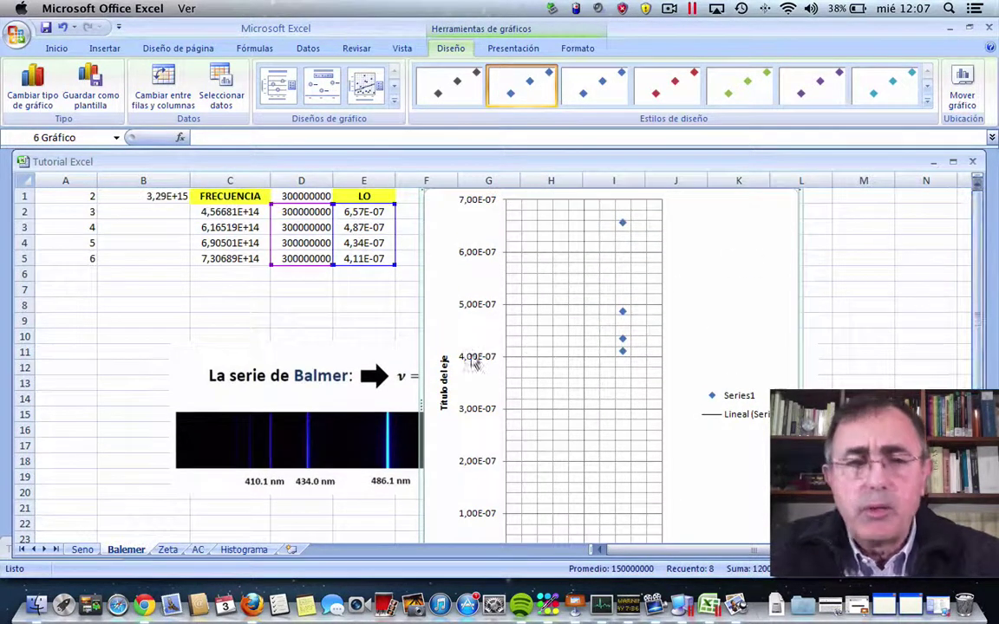
# Step: Bring the Balmer spectrum picture to the front of the scatter chart
pyautogui.click(249, 400)
pyautogui.rightClick(250, 401)
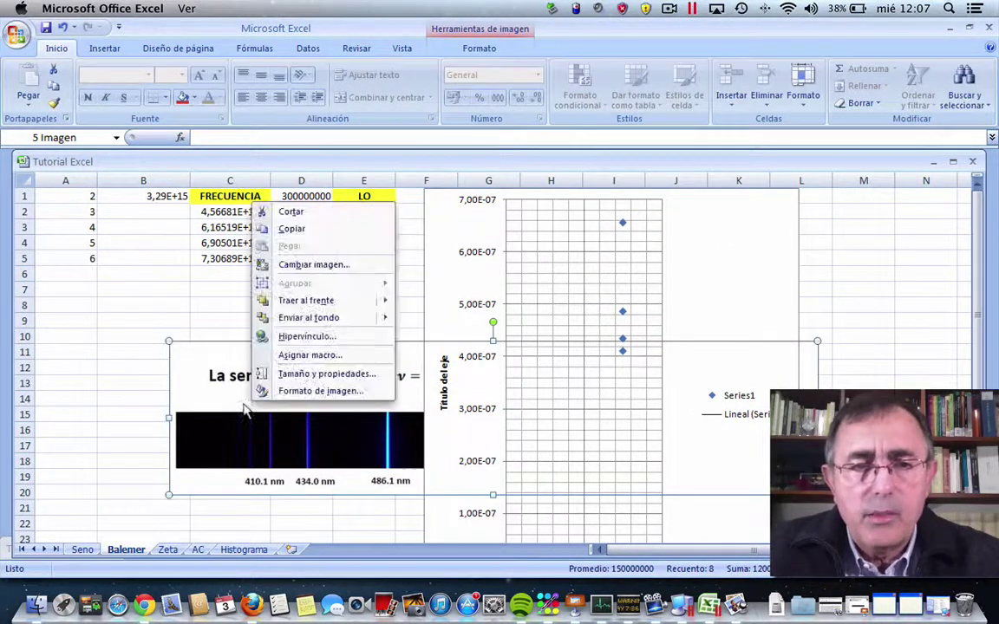
pyautogui.click(302, 301)
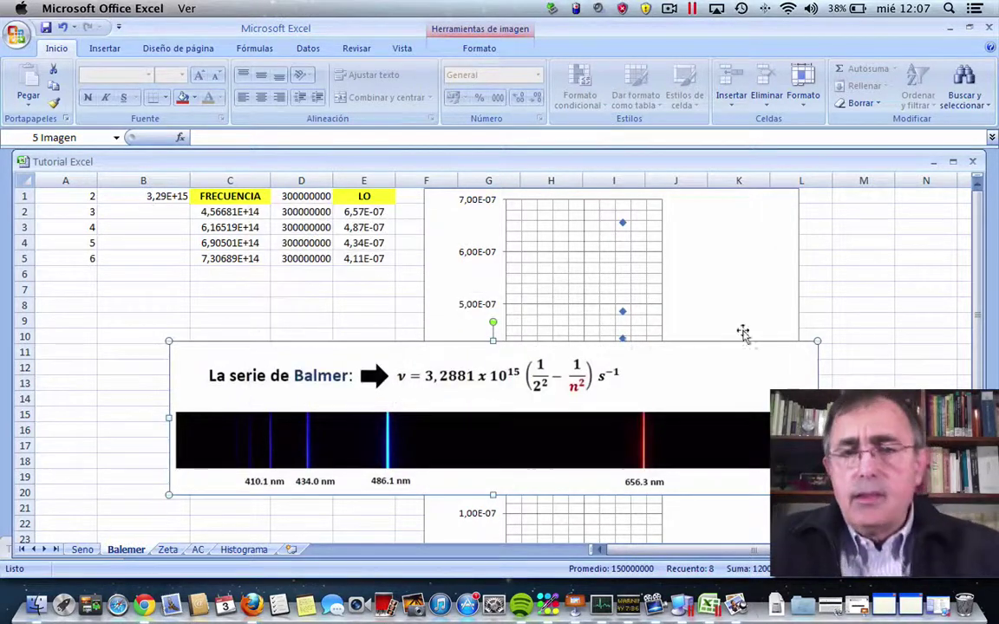
pyautogui.click(843, 305)
# Step: Move the Balmer spectrum picture slightly down and shrink it proportionally to span about columns B to I
pyautogui.click(764, 377)
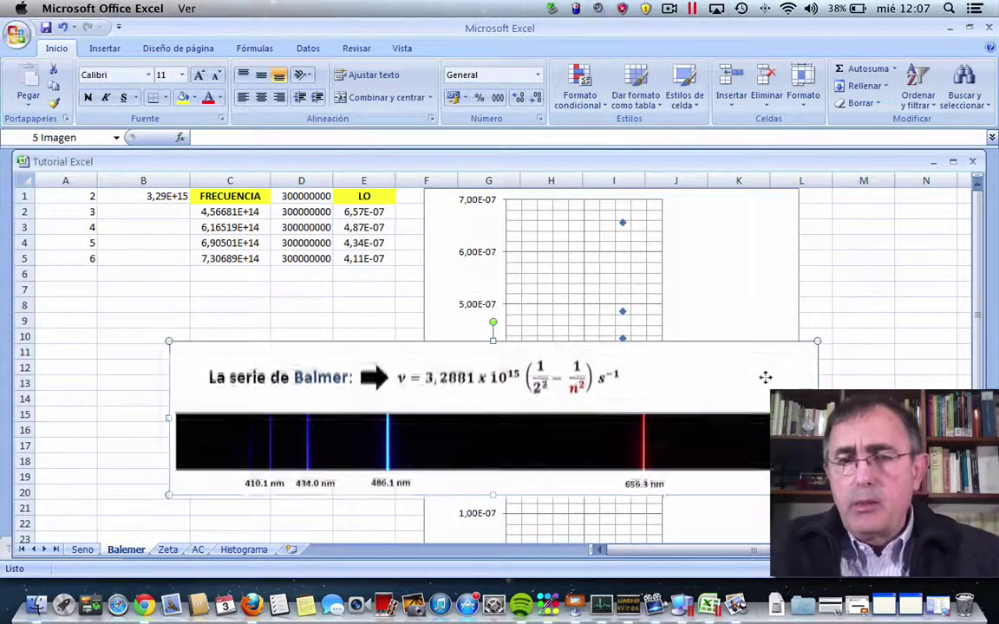
pyautogui.moveTo(764, 377); pyautogui.dragTo(763, 403)
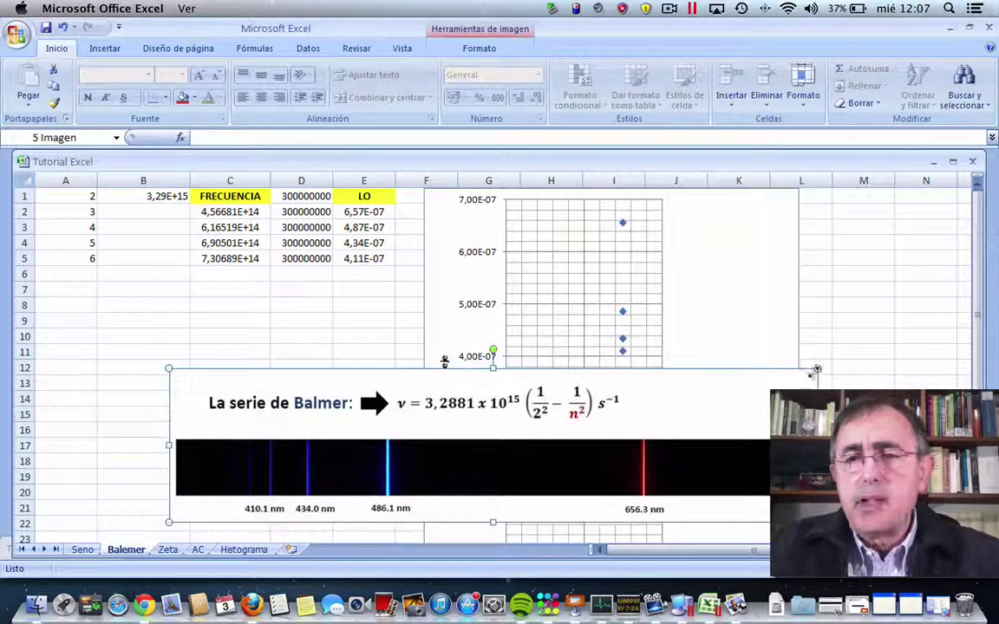
pyautogui.moveTo(818, 368); pyautogui.dragTo(626, 452)
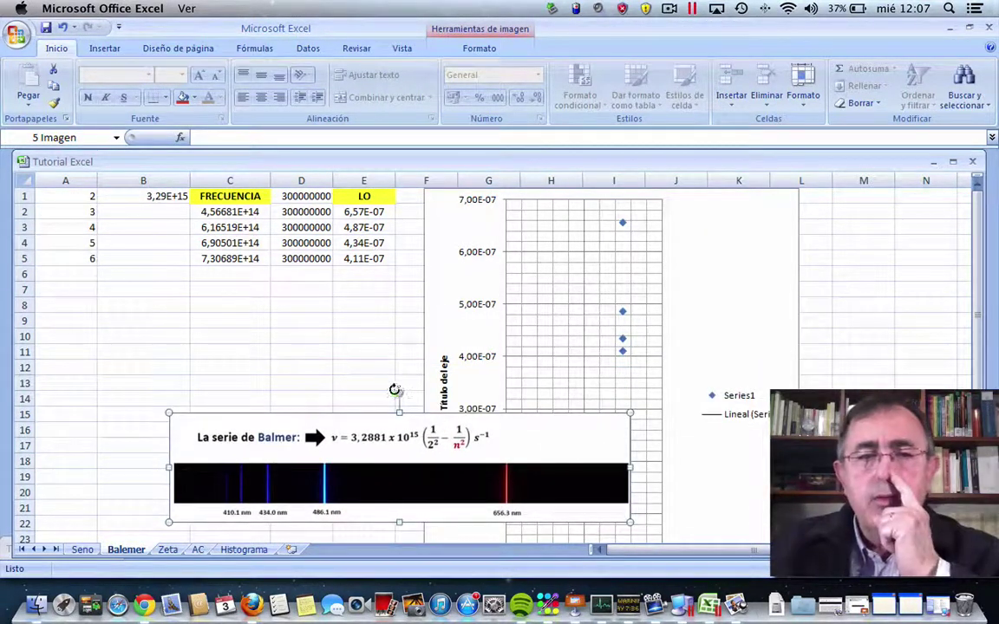
# Step: Rotate the Balmer spectrum picture 90° counterclockwise and place it over the chart's legend area, around columns J to L
pyautogui.moveTo(395, 390); pyautogui.dragTo(378, 468)
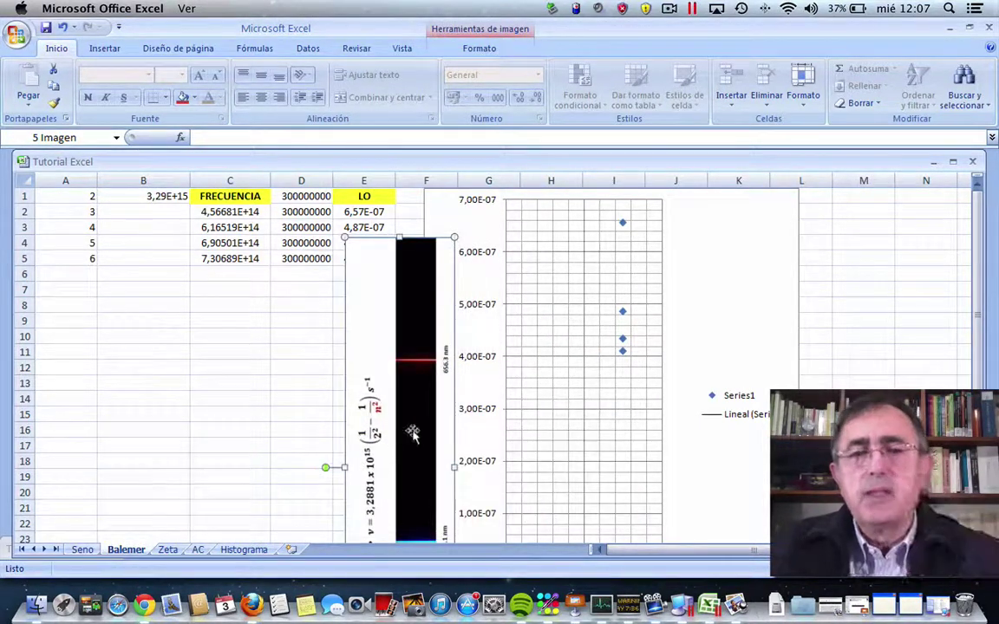
pyautogui.moveTo(371, 390); pyautogui.dragTo(700, 345)
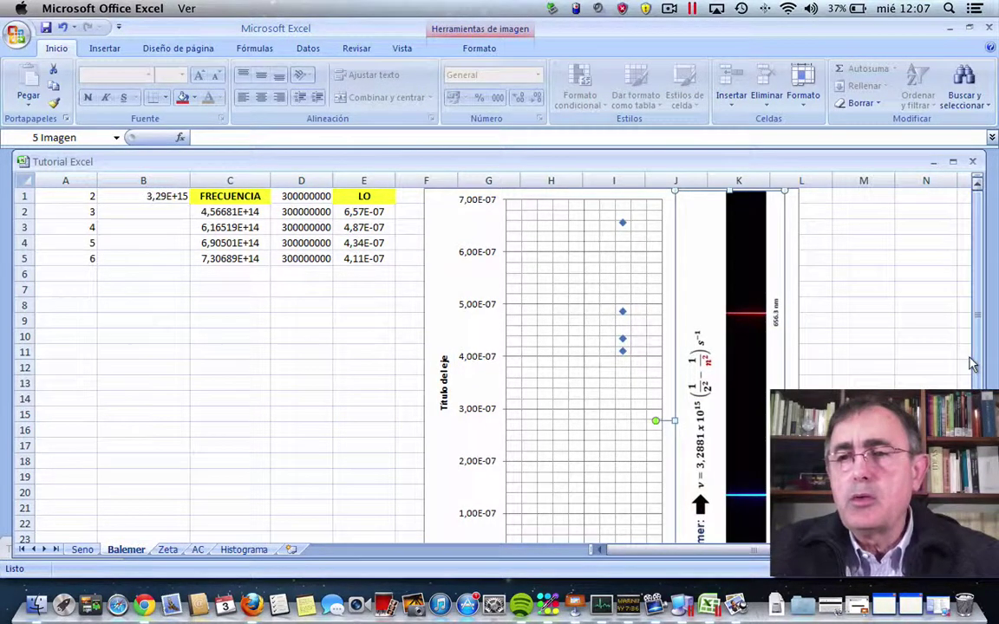
pyautogui.moveTo(758, 347); pyautogui.dragTo(763, 326)
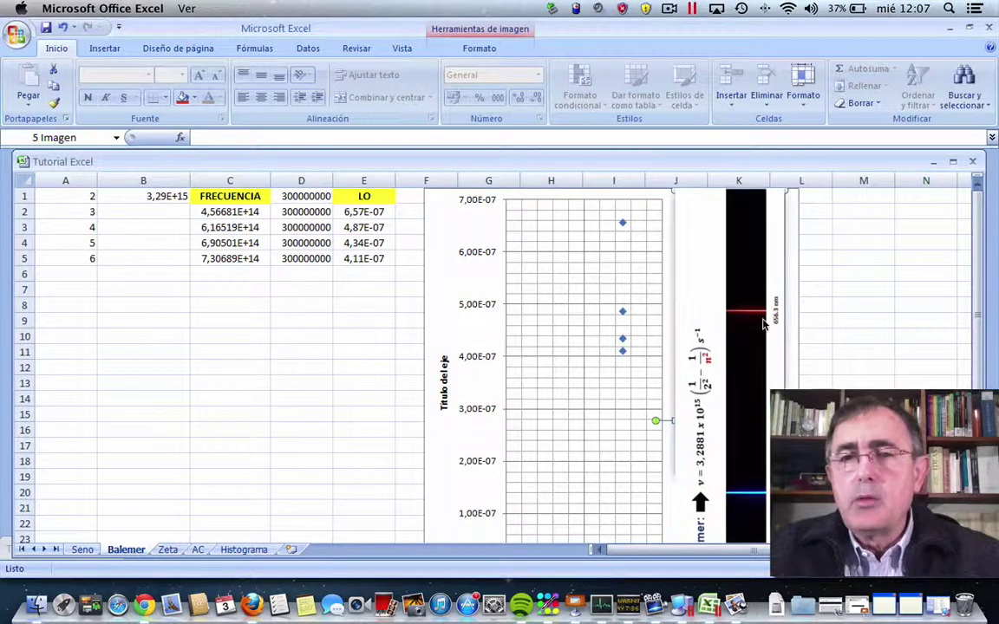
# Step: Move the scatter chart down so its upper edge sits at about row 6, closer to the spectrum lines
pyautogui.click(598, 290)
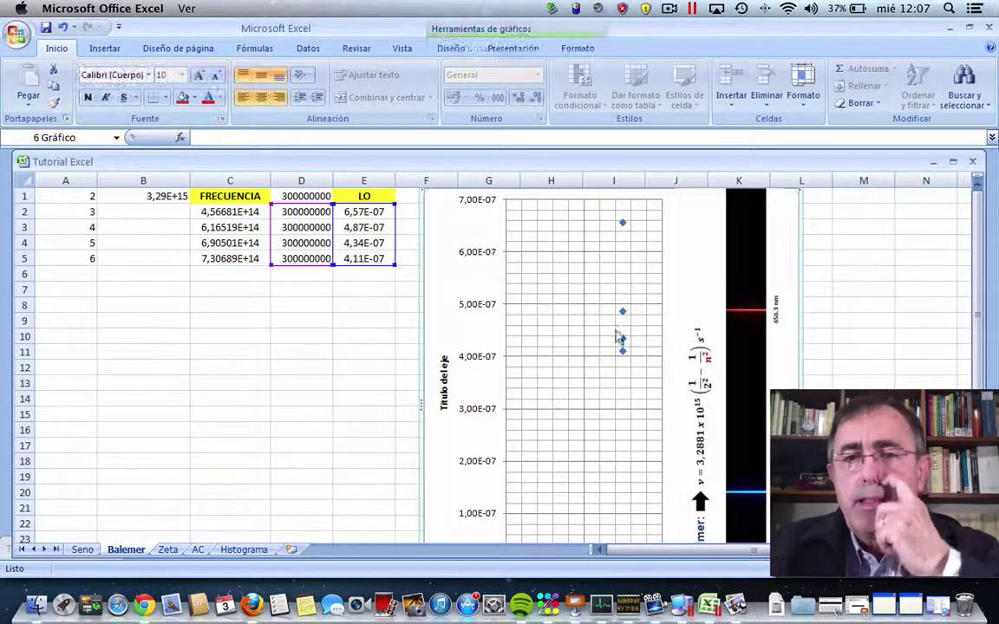
pyautogui.moveTo(417, 313); pyautogui.dragTo(406, 370)
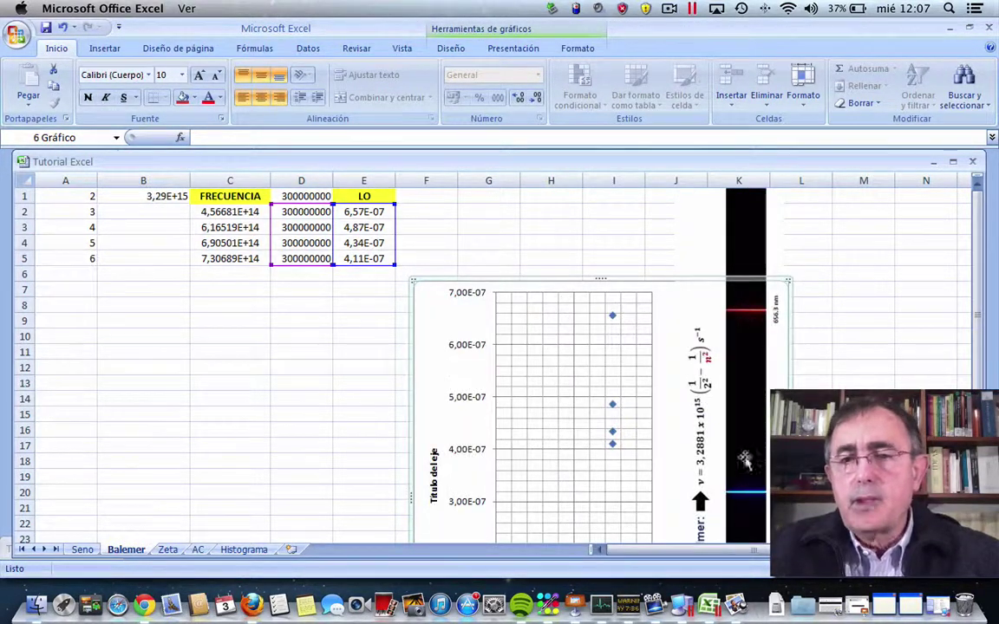
pyautogui.click(863, 415)
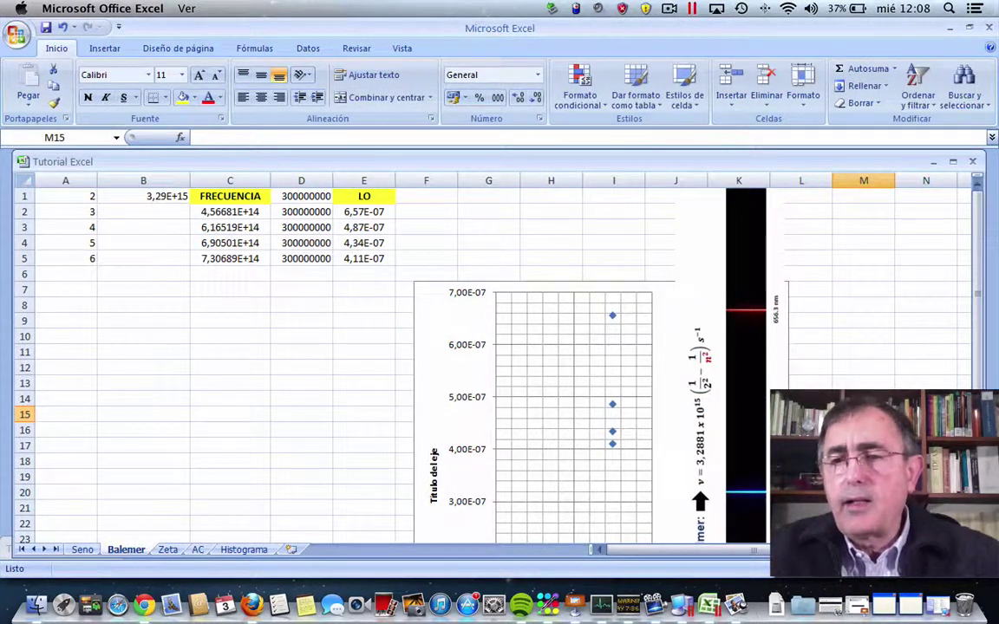
# Step: Shrink the rotated spectrum picture and move it beside the plotted points, aligning its red line with the highest point
pyautogui.moveTo(979, 393); pyautogui.dragTo(979, 508)
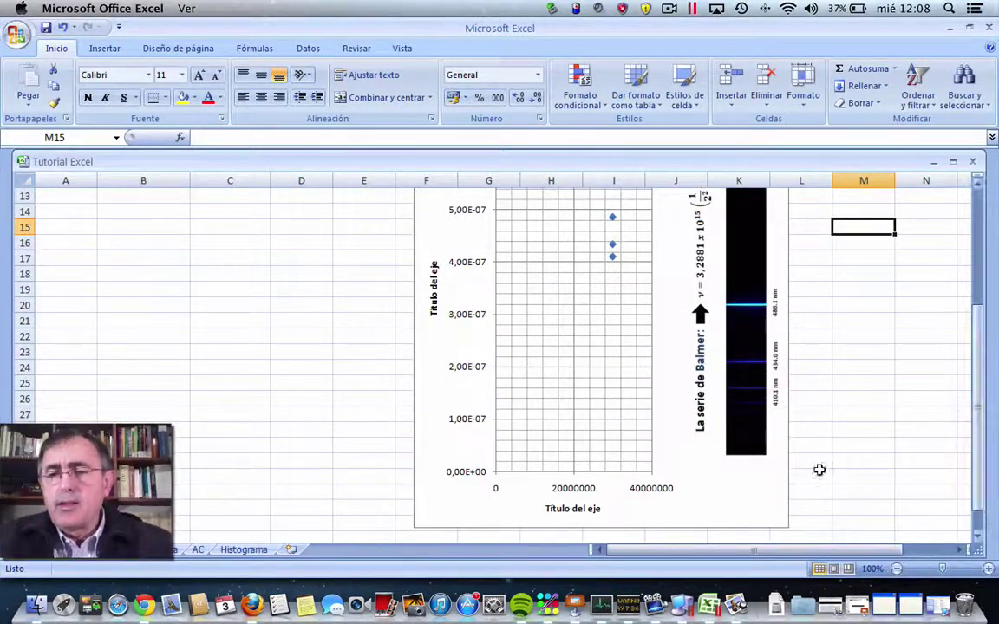
pyautogui.click(776, 439)
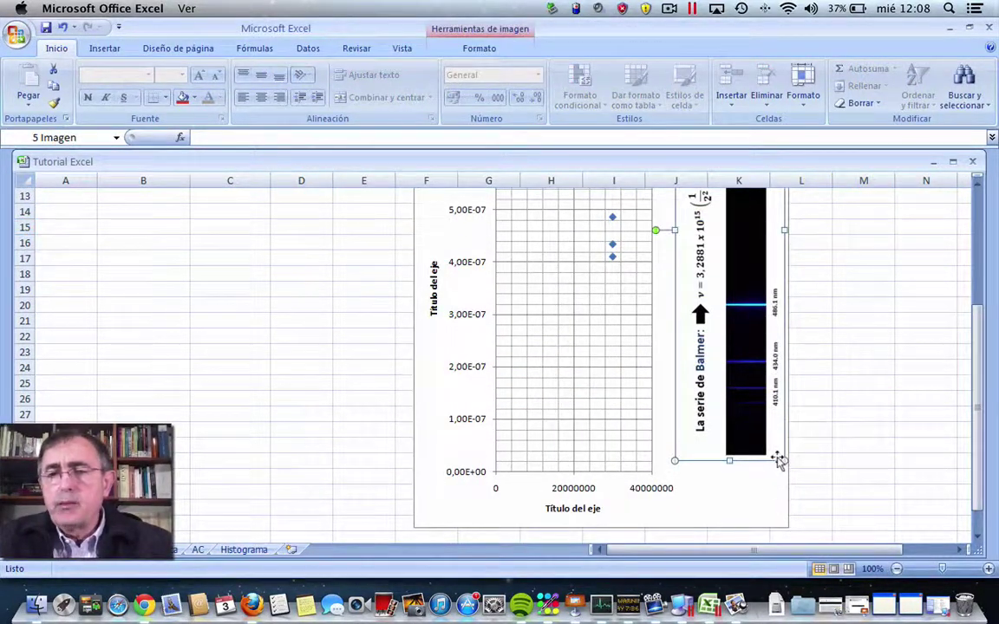
pyautogui.moveTo(780, 458); pyautogui.dragTo(747, 303)
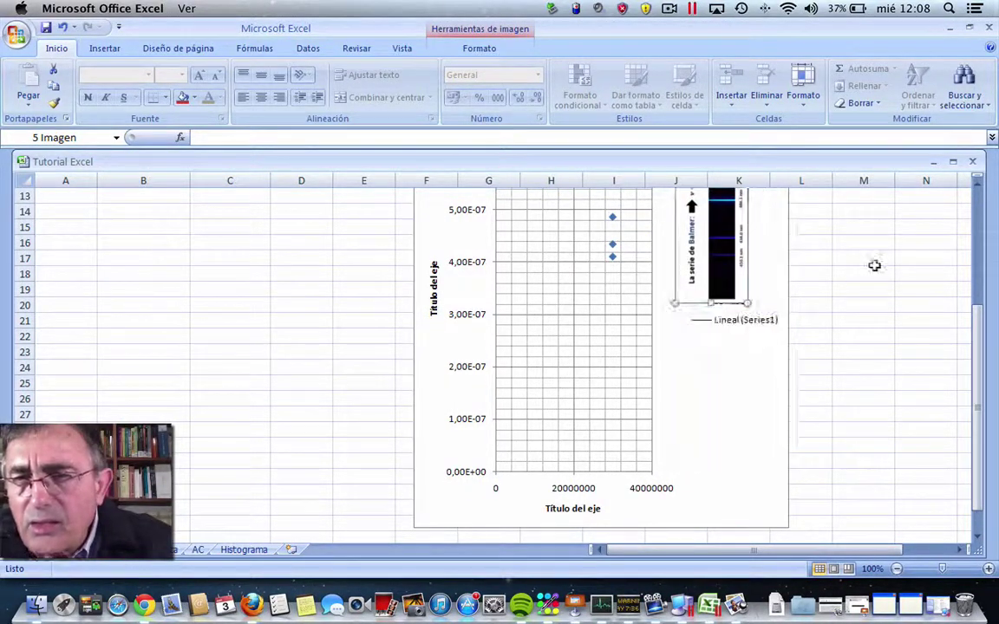
pyautogui.moveTo(970, 310); pyautogui.dragTo(980, 236)
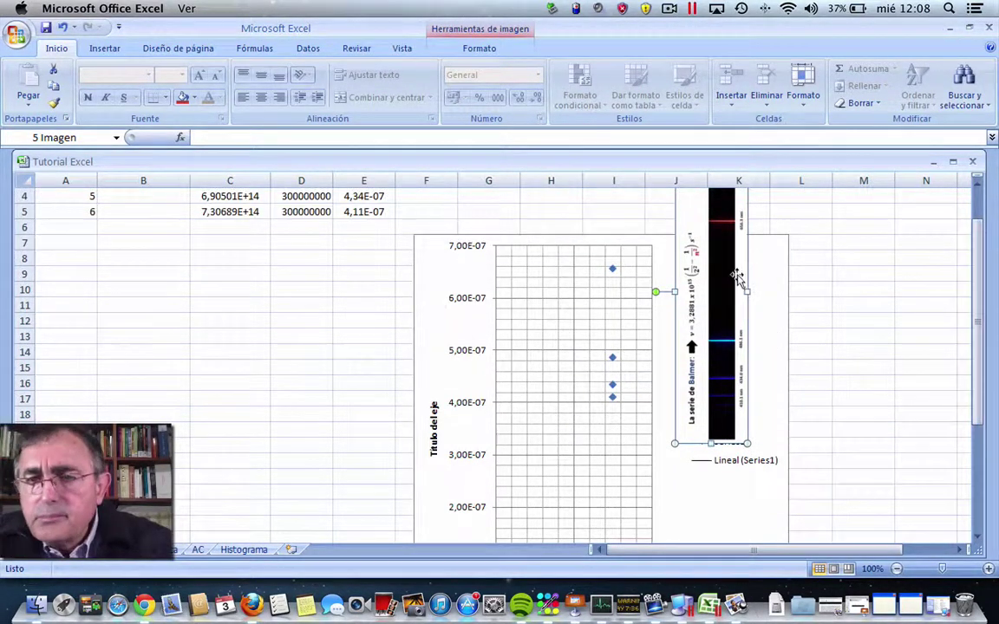
pyautogui.moveTo(738, 297); pyautogui.dragTo(687, 319)
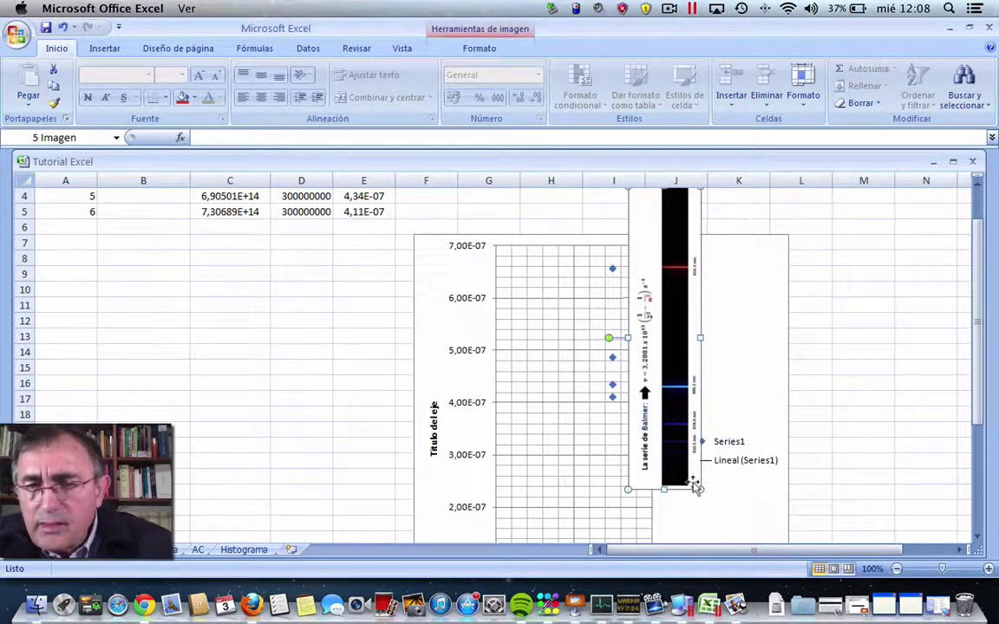
# Step: Shrink and fine-tune the rotated spectrum picture's size so its coloured lines level with the chart's plotted points, and deselect it
pyautogui.moveTo(694, 490); pyautogui.dragTo(675, 380)
pyautogui.moveTo(661, 292); pyautogui.dragTo(658, 372)
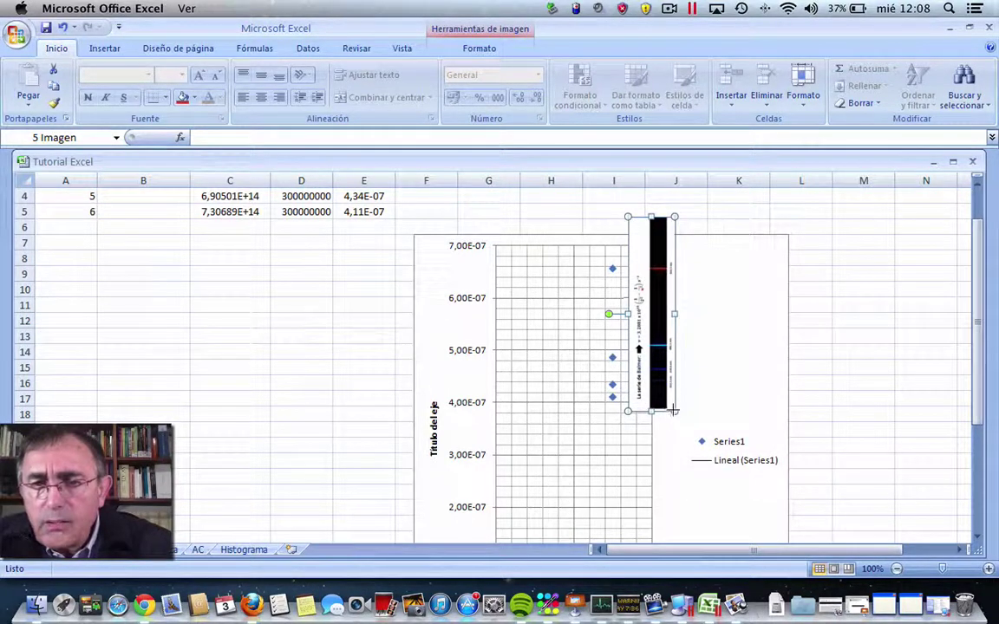
pyautogui.moveTo(674, 411); pyautogui.dragTo(654, 379)
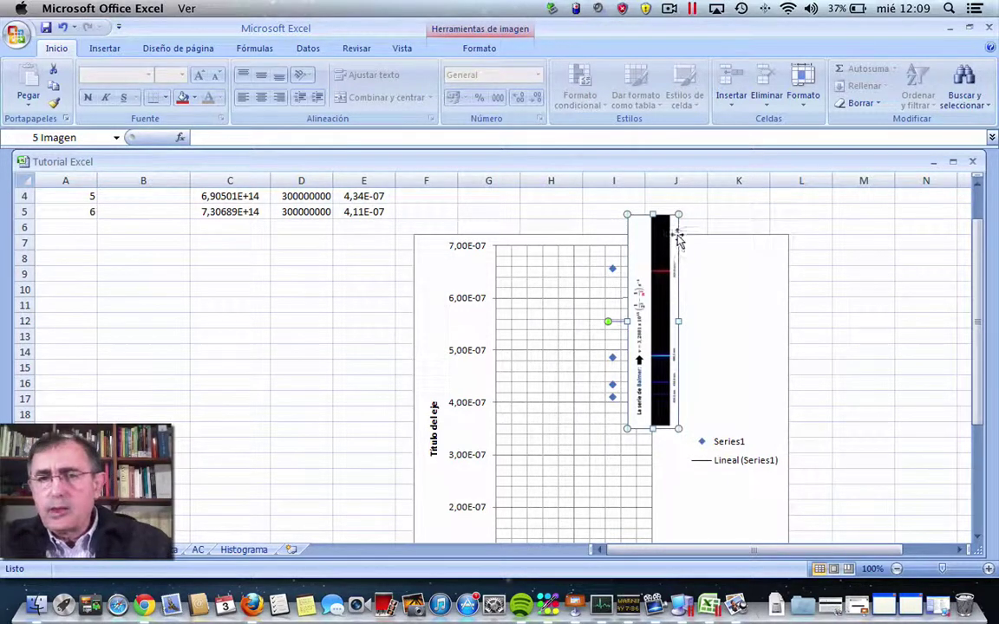
pyautogui.moveTo(678, 211); pyautogui.dragTo(681, 215)
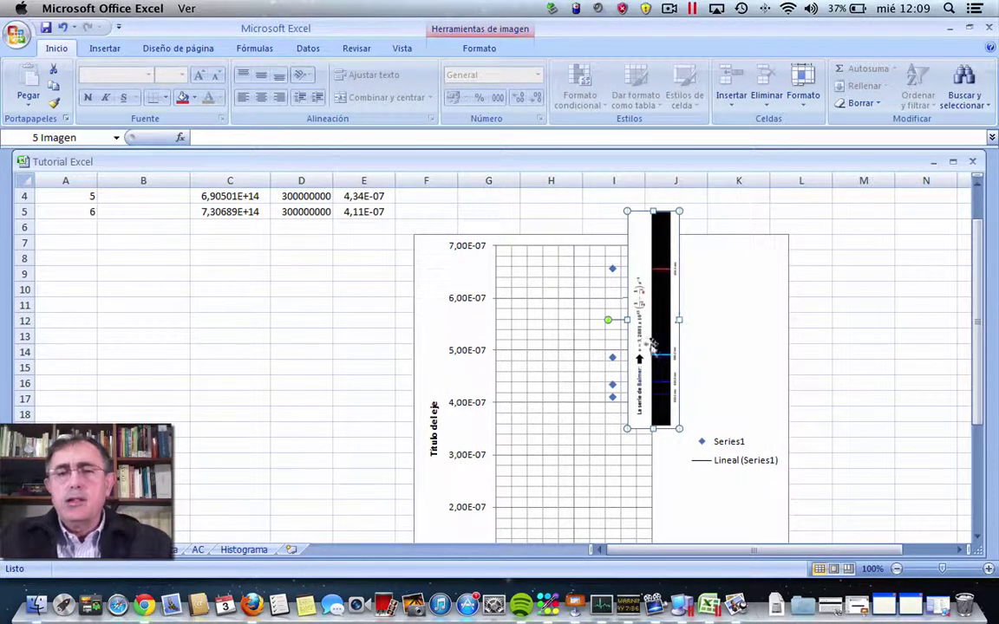
pyautogui.click(825, 309)
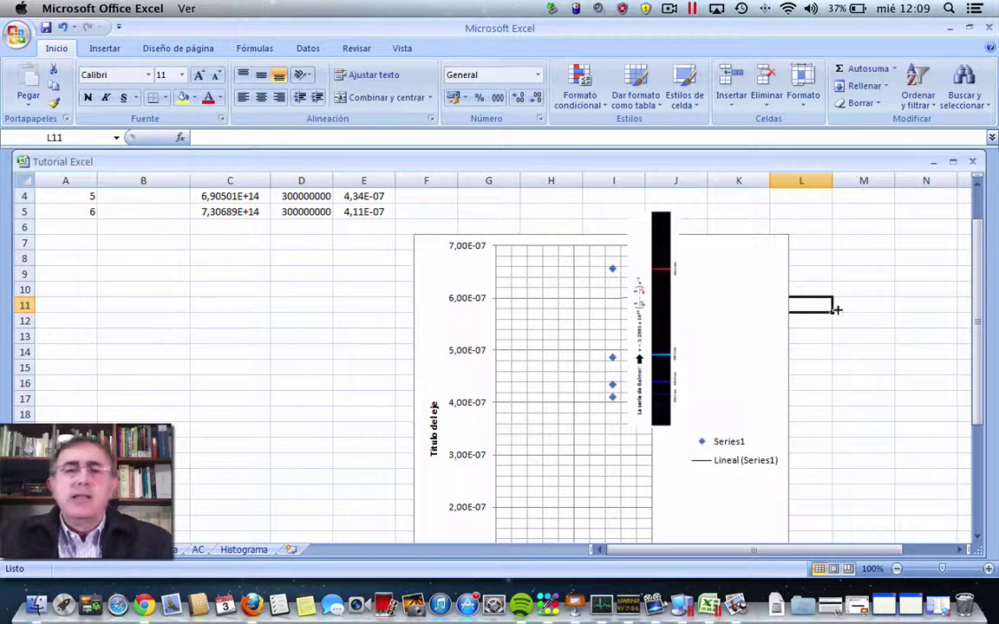
pyautogui.scroll(1, 962, 233)
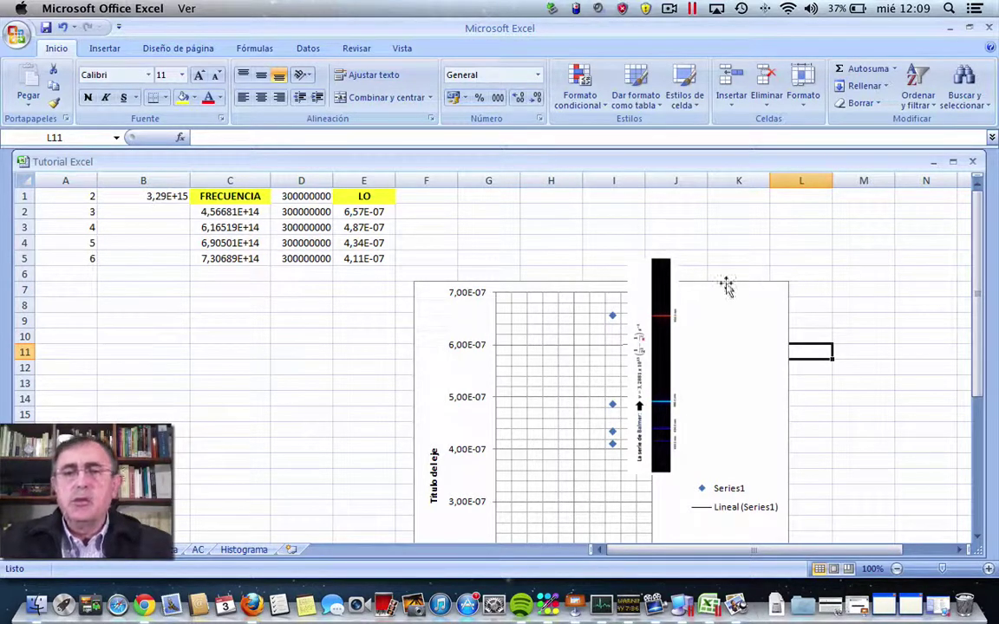
pyautogui.click(500, 241)
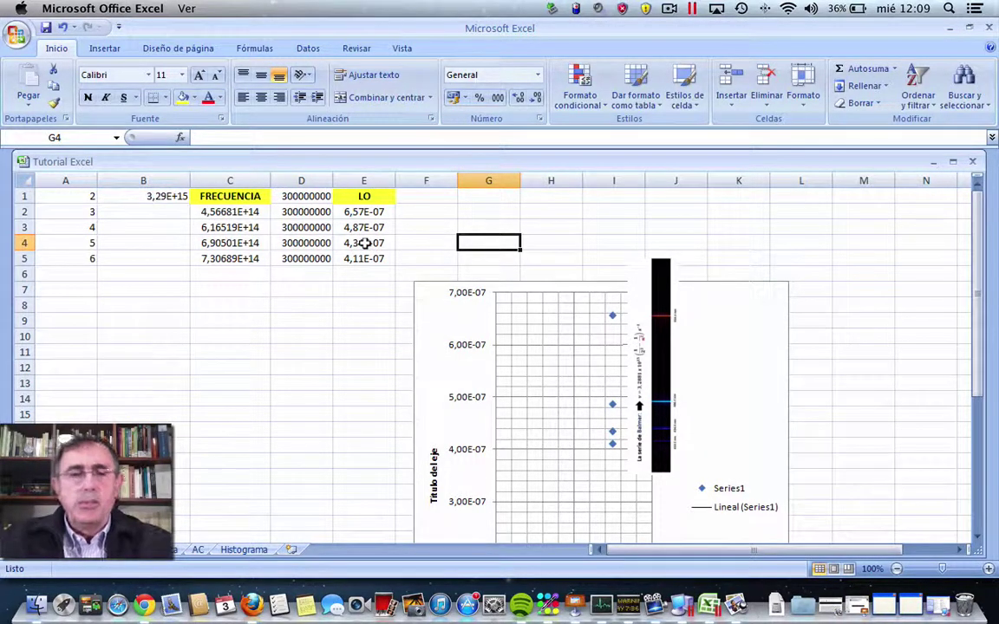
# Step: Switch to the worksheet containing the Z = αf_cm + 0,5 formula picture and select cell A1
pyautogui.click(161, 552)
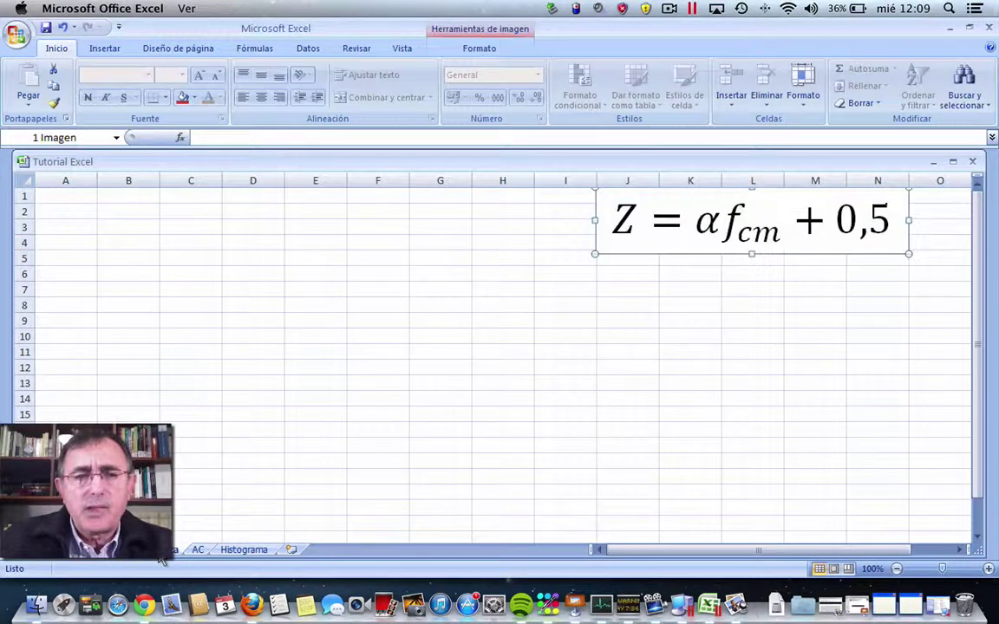
pyautogui.click(734, 317)
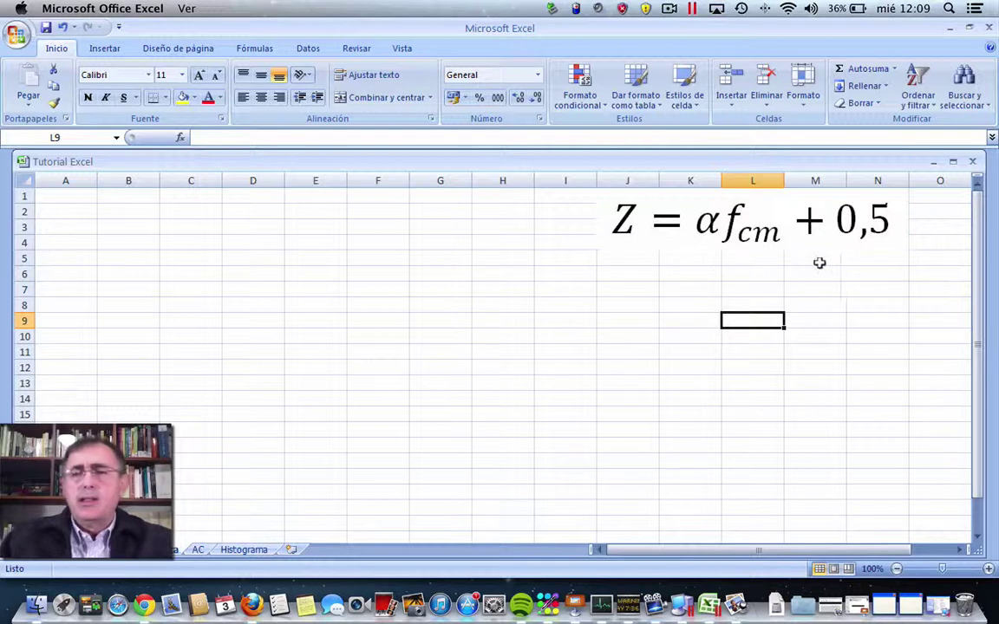
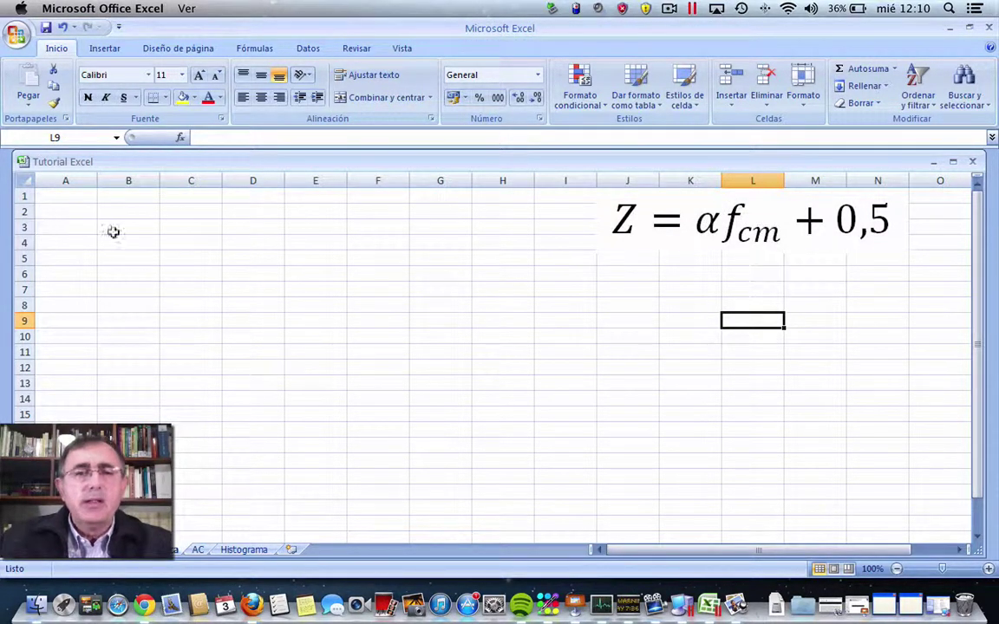
pyautogui.click(67, 195)
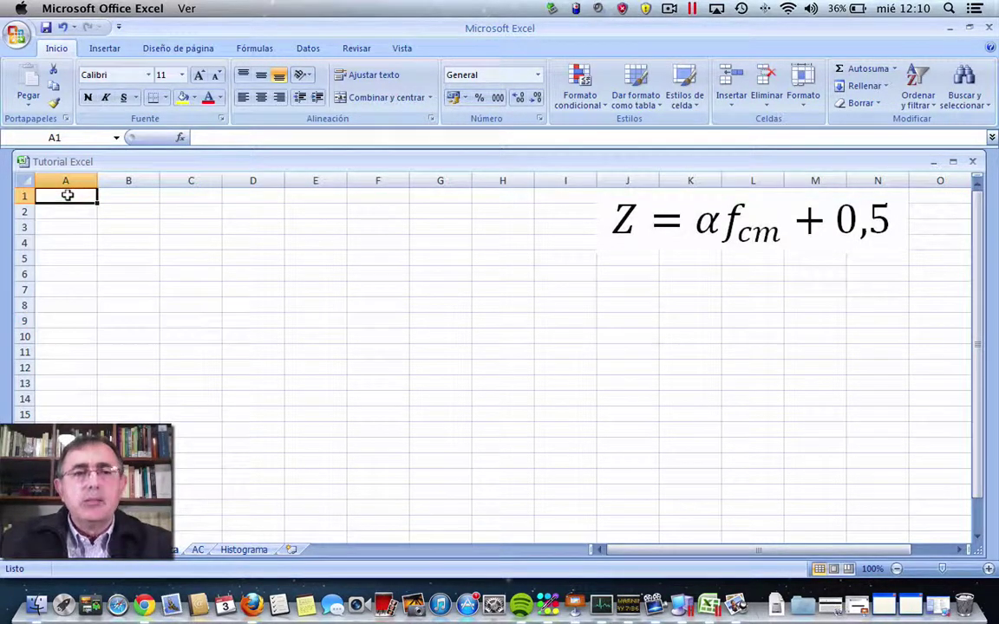
pyautogui.write('SL')
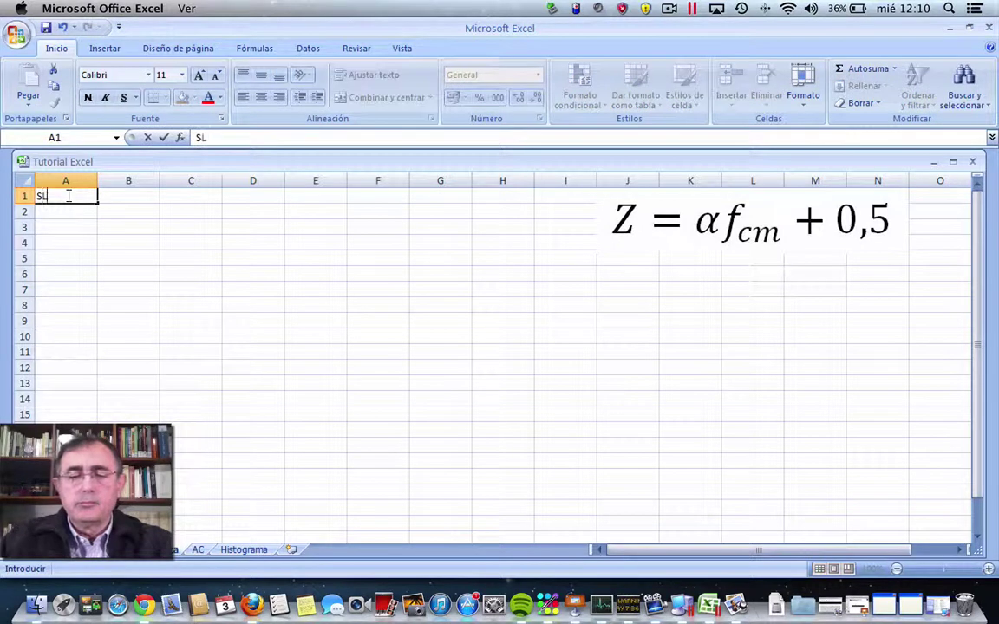
pyautogui.write('SFS')
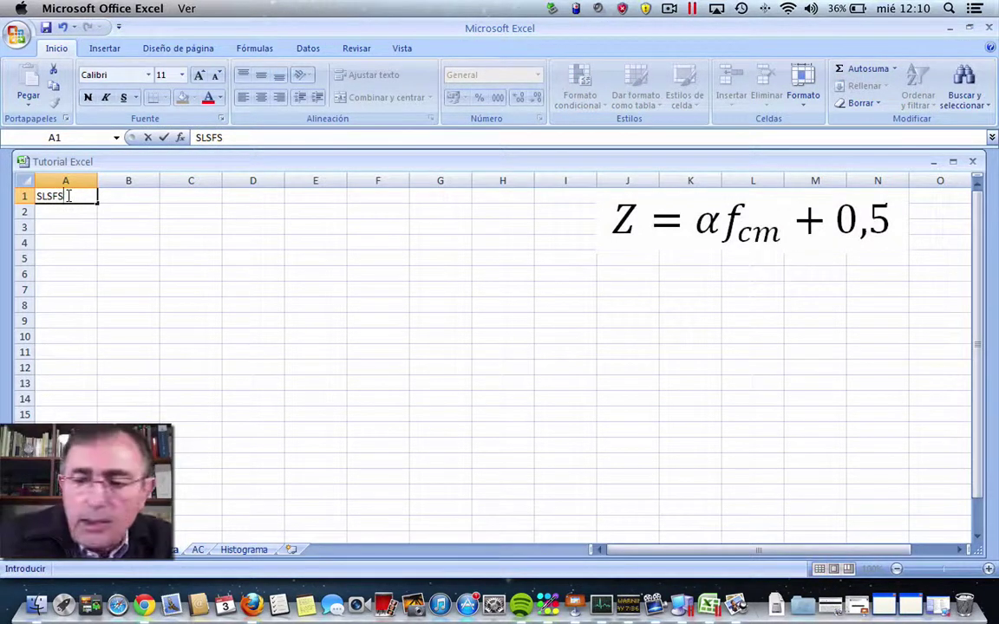
pyautogui.press('BackSpace')
pyautogui.press('BackSpace')
pyautogui.press('BackSpace')
pyautogui.press('BackSpace')
pyautogui.press('BackSpace')
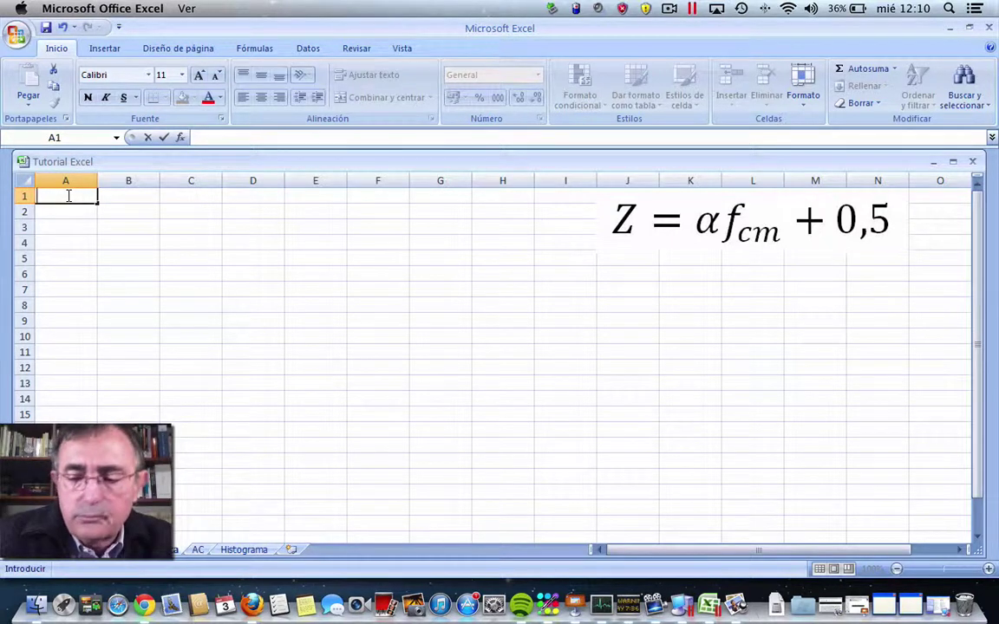
# Step: Enter the column headers Alfa in A1 and fcm in B1
pyautogui.write('Alfaa')
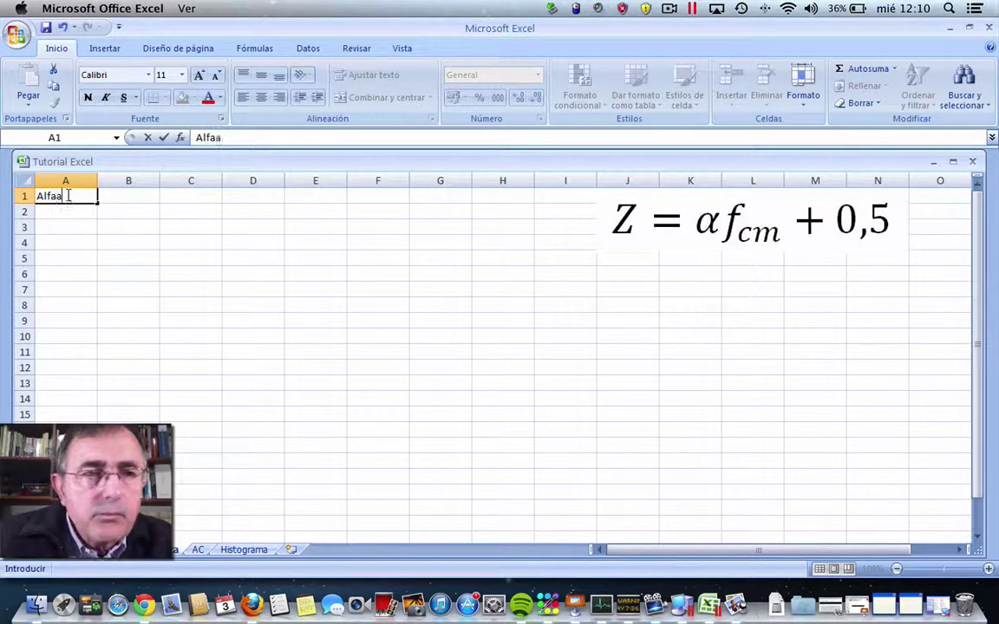
pyautogui.click(112, 196)
pyautogui.write('fcm')
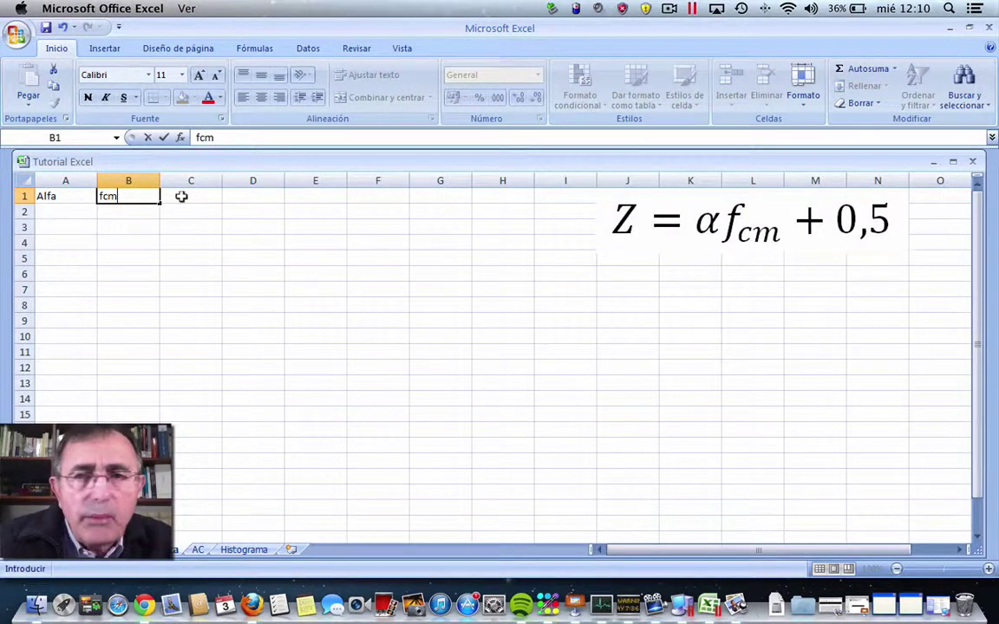
# Step: Center the cells of columns A and B horizontally, from the headers down to at least row 15
pyautogui.click(83, 195)
pyautogui.moveTo(83, 195); pyautogui.dragTo(109, 415)
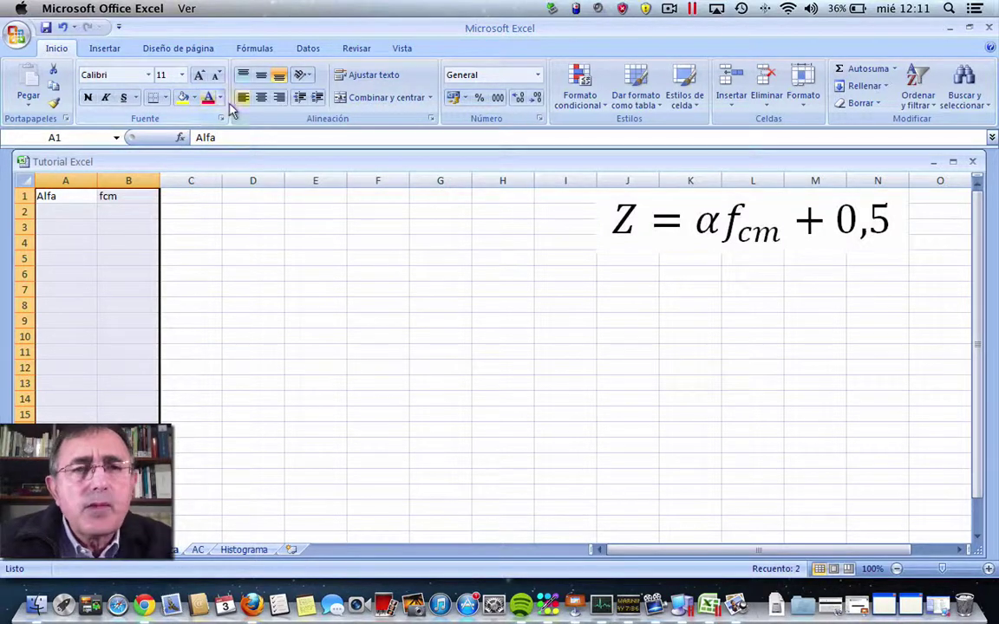
pyautogui.click(260, 97)
pyautogui.click(247, 225)
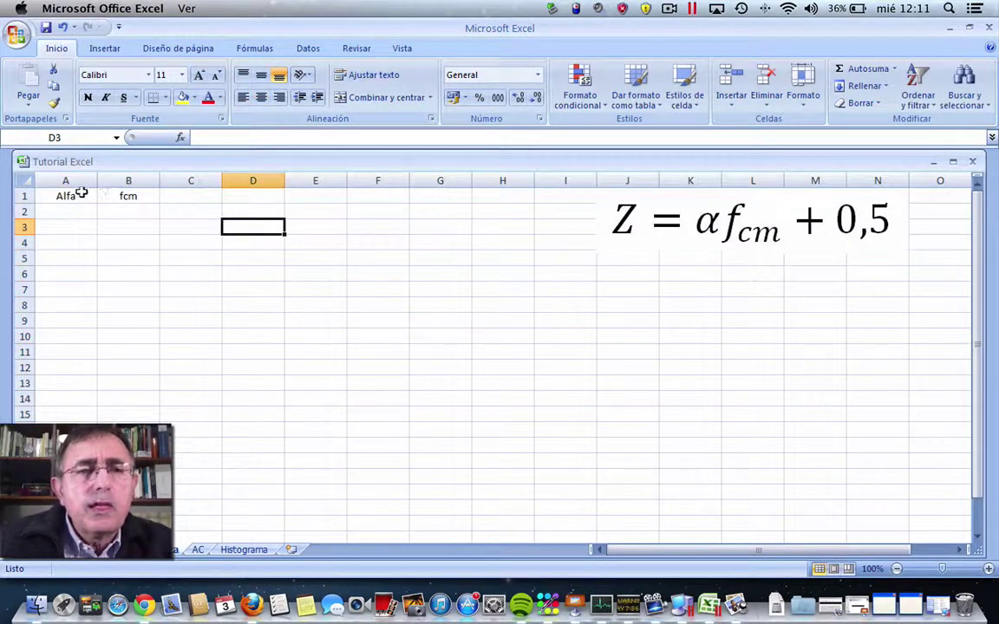
# Step: Give the headers in A1 and B1 a yellow fill and bold text
pyautogui.moveTo(81, 192); pyautogui.dragTo(116, 192)
pyautogui.click(182, 97)
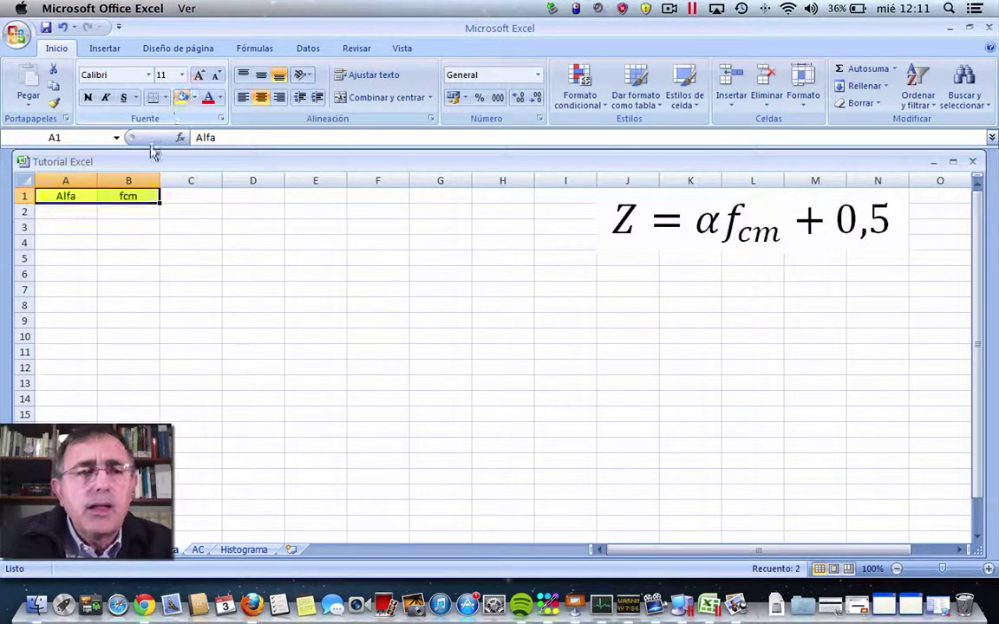
pyautogui.click(88, 97)
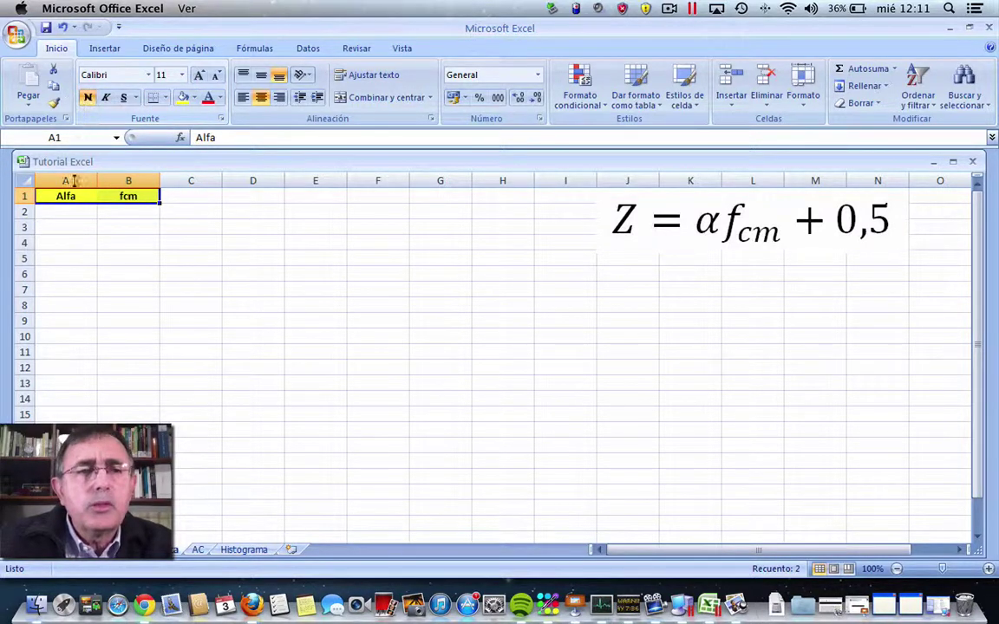
# Step: Enter the value 0,03 under the Alfa header in A2
pyautogui.click(69, 210)
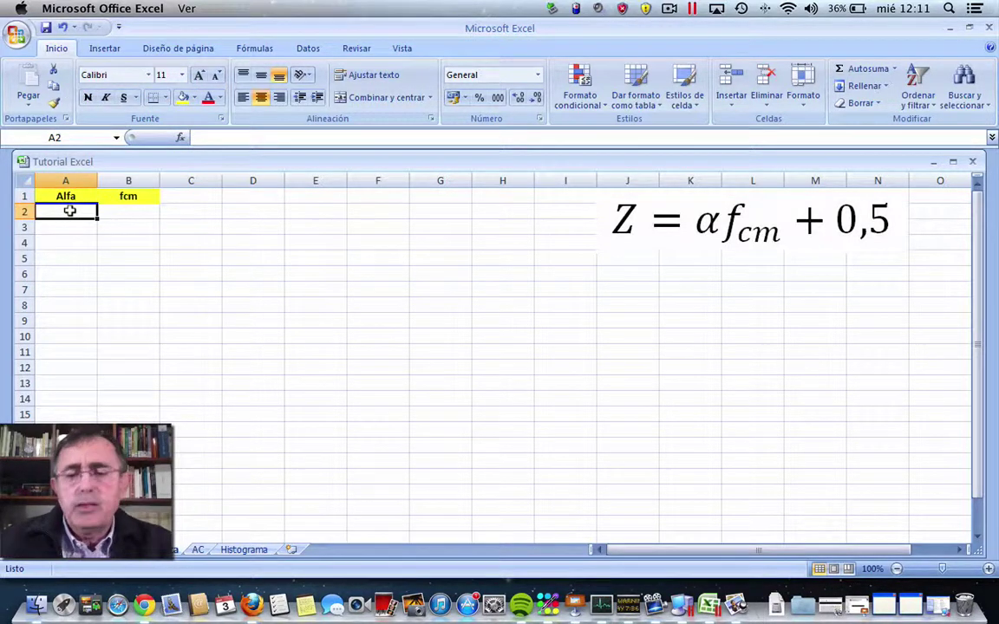
pyautogui.write('0,03')
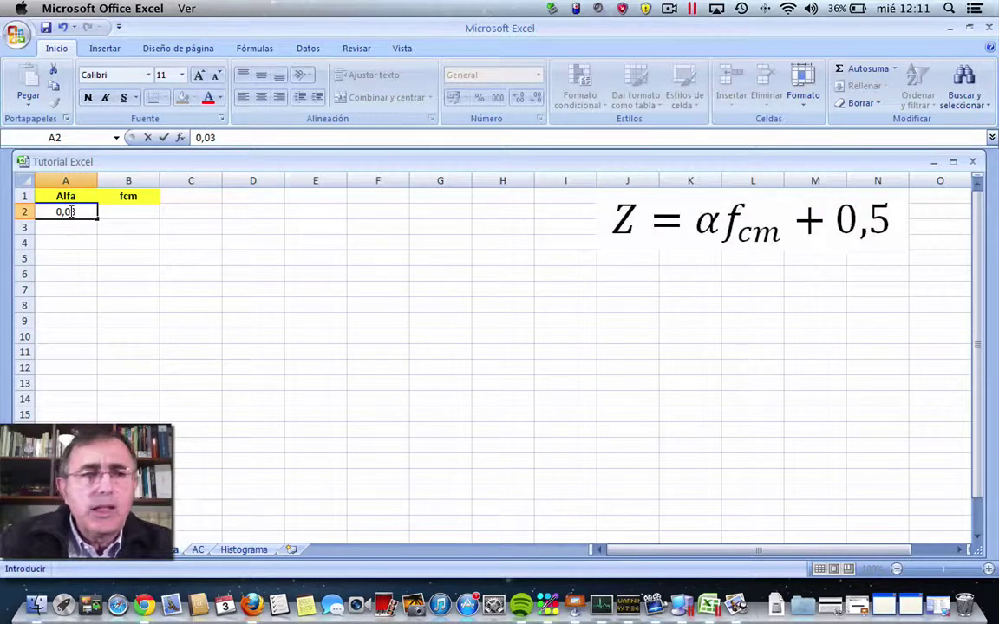
pyautogui.click(112, 241)
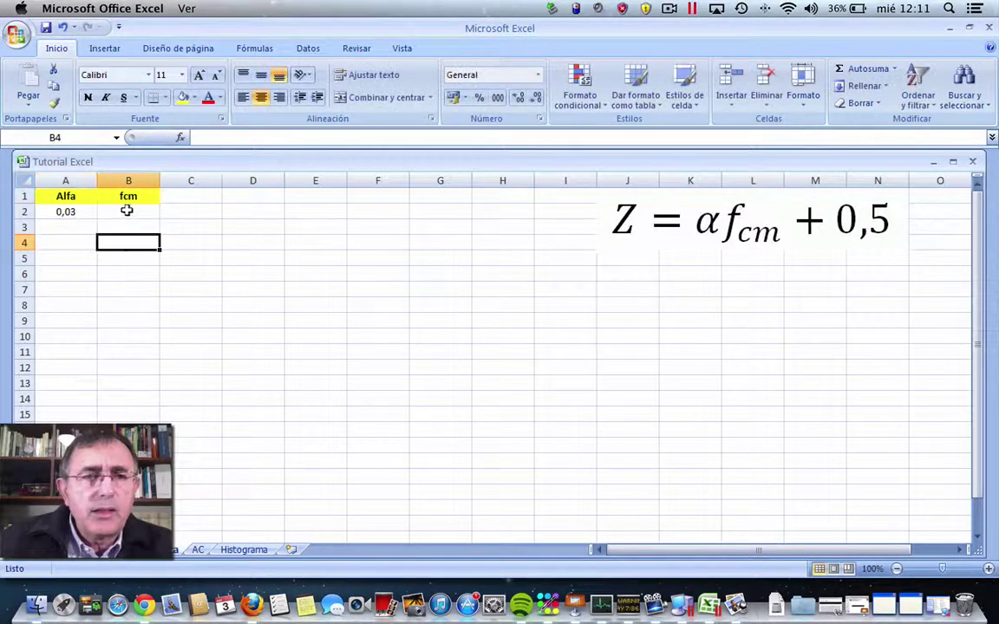
# Step: Enter the fcm values 20, 25, 30, 35 and 40 in cells B2 to B6
pyautogui.click(132, 212)
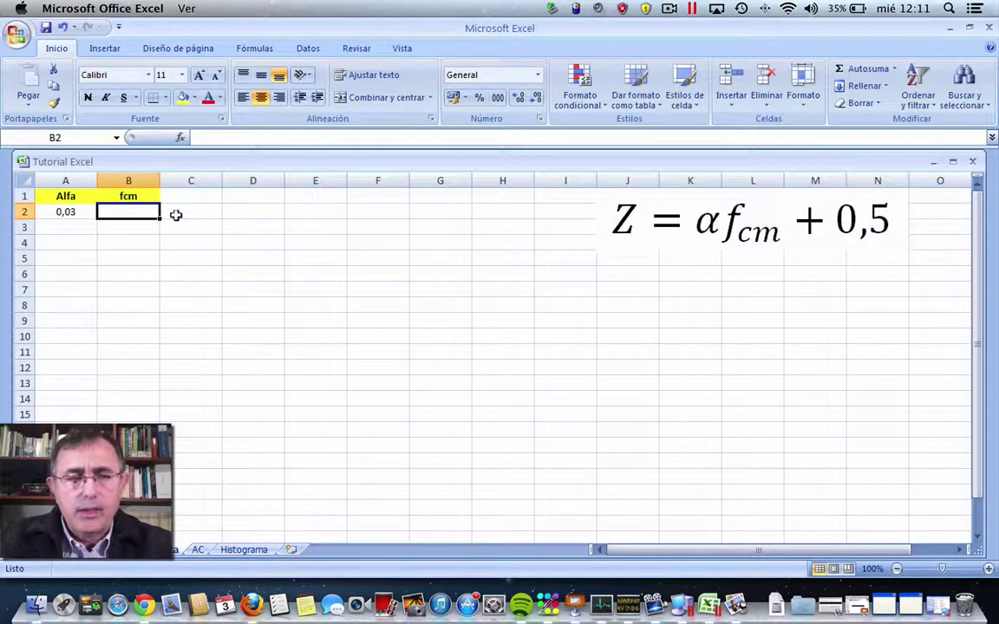
pyautogui.write('20')
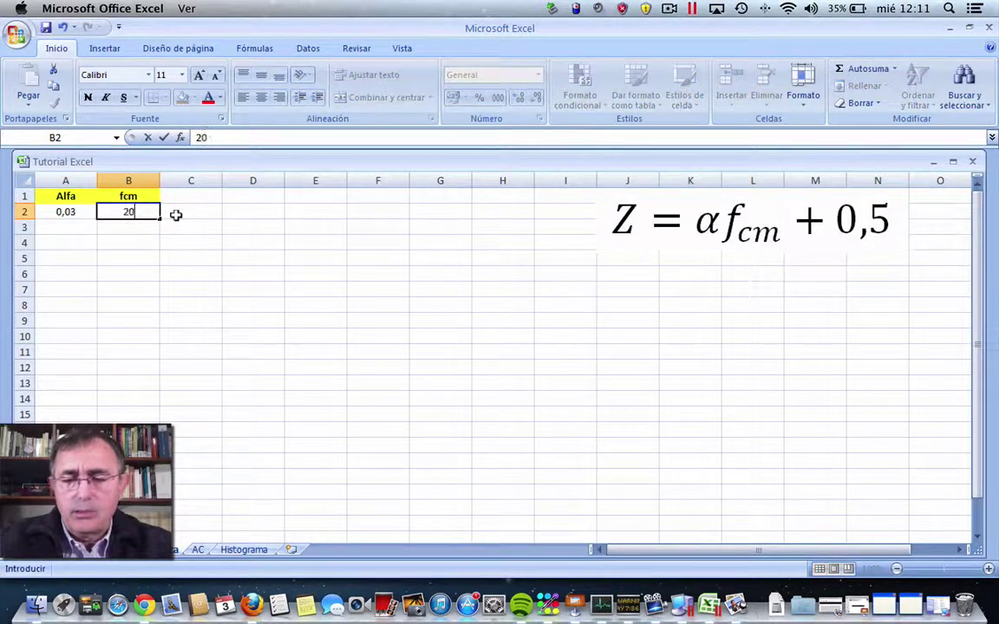
pyautogui.press('Return')
pyautogui.write('2')
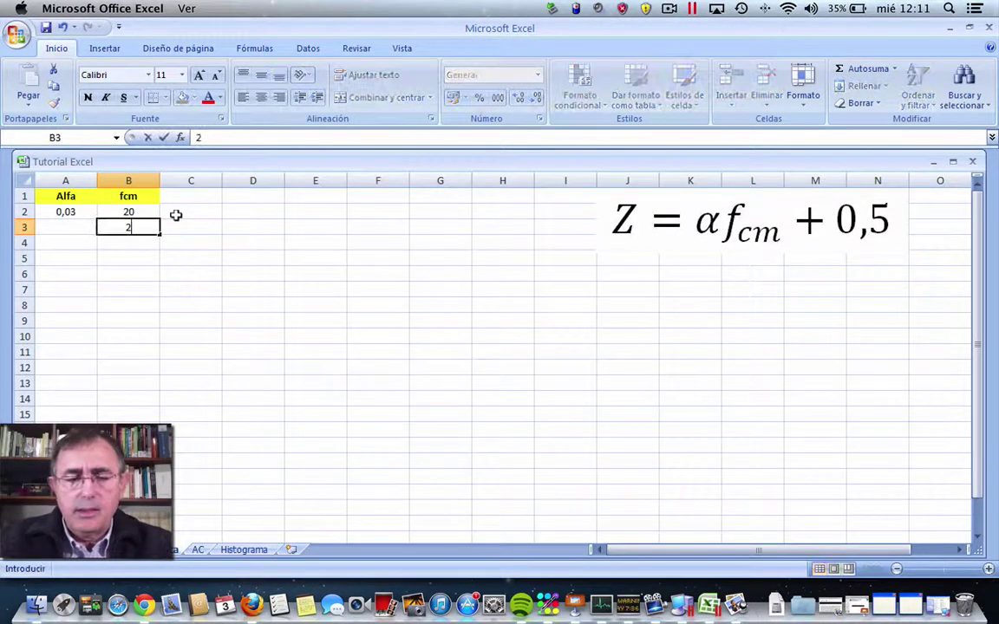
pyautogui.write('5')
pyautogui.press('Return')
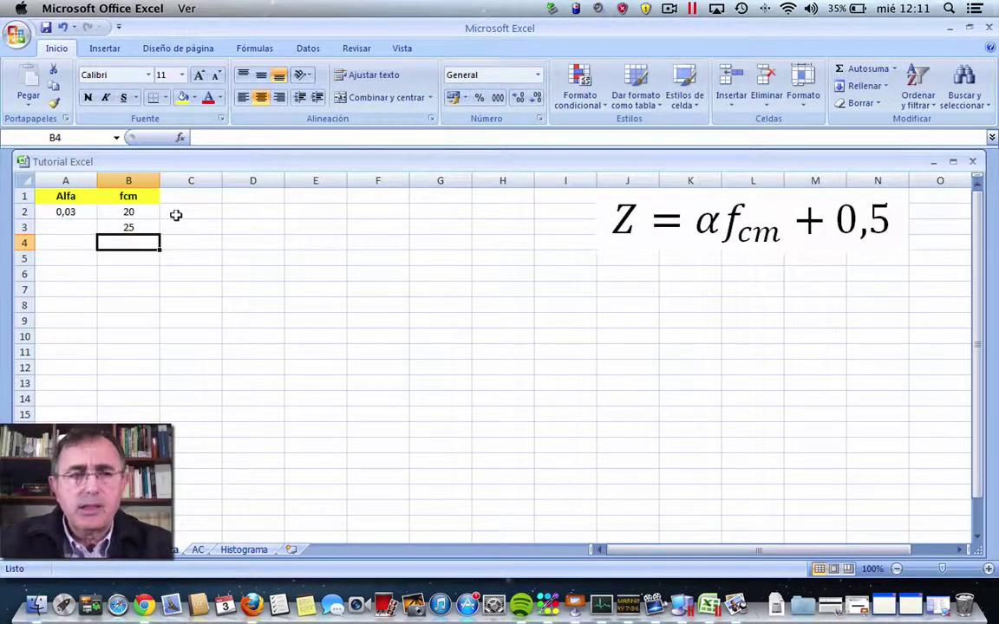
pyautogui.write('30')
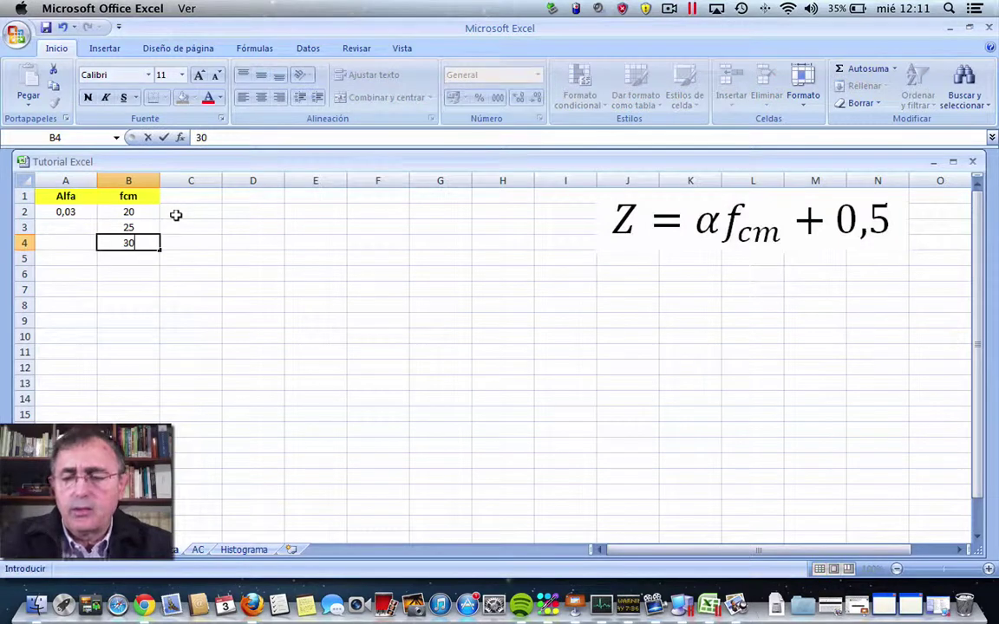
pyautogui.press('Return')
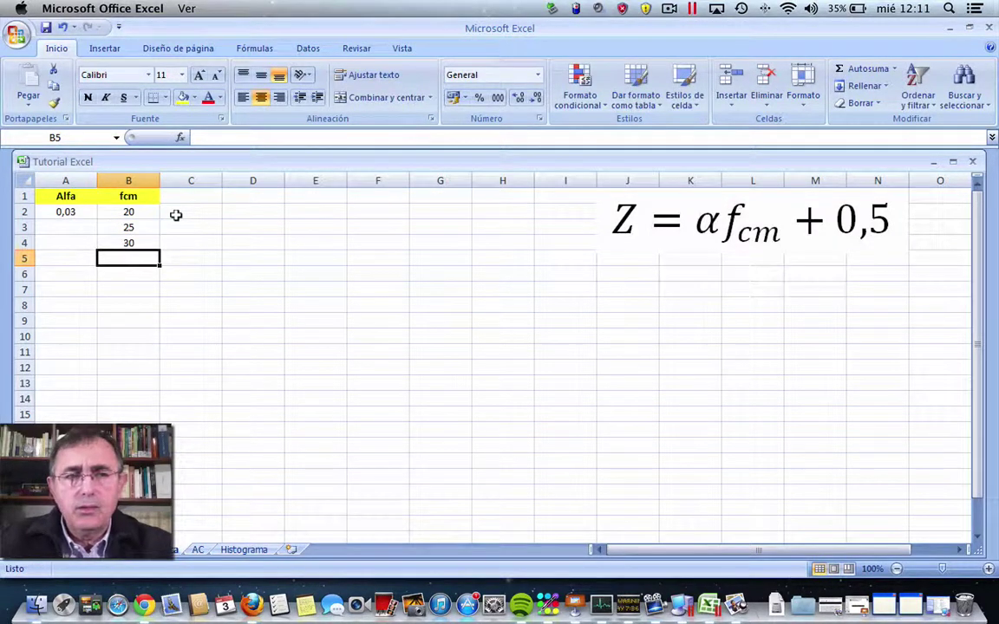
pyautogui.write('35')
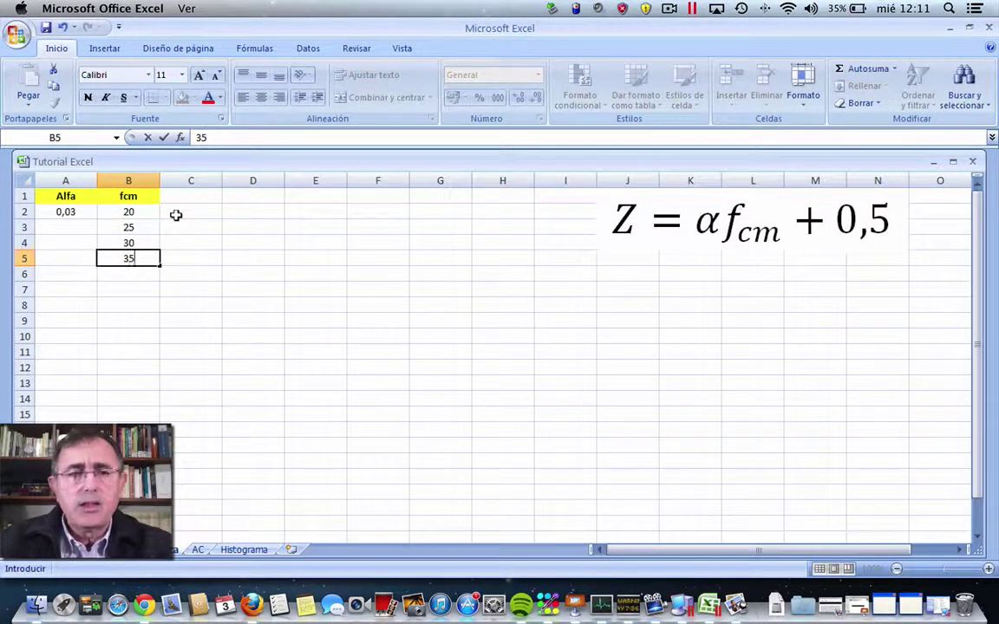
pyautogui.press('Return')
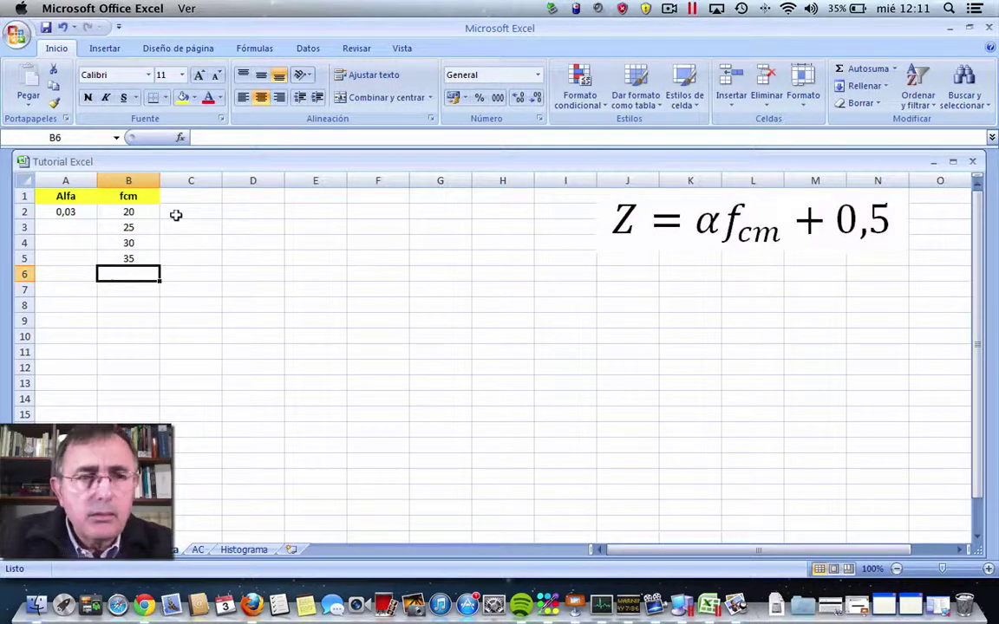
pyautogui.write('40')
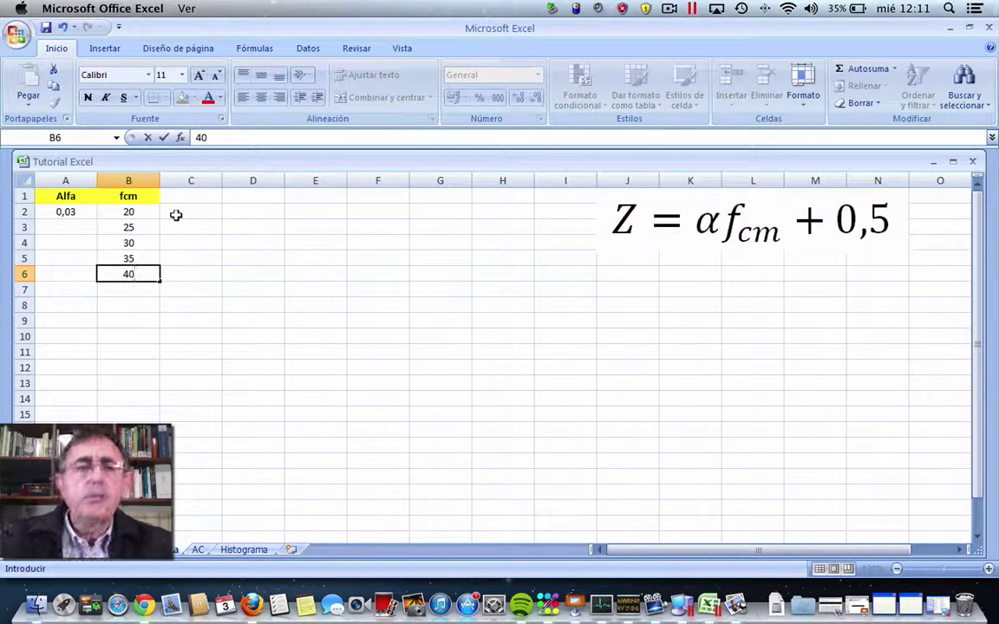
pyautogui.click(191, 271)
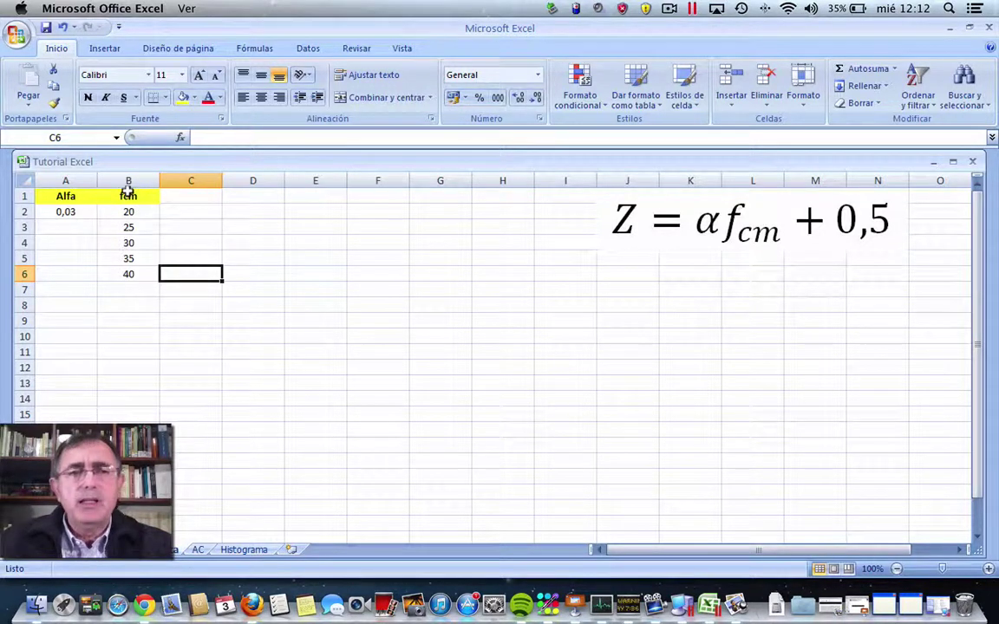
# Step: Enter the header Z in cell C1
pyautogui.click(185, 196)
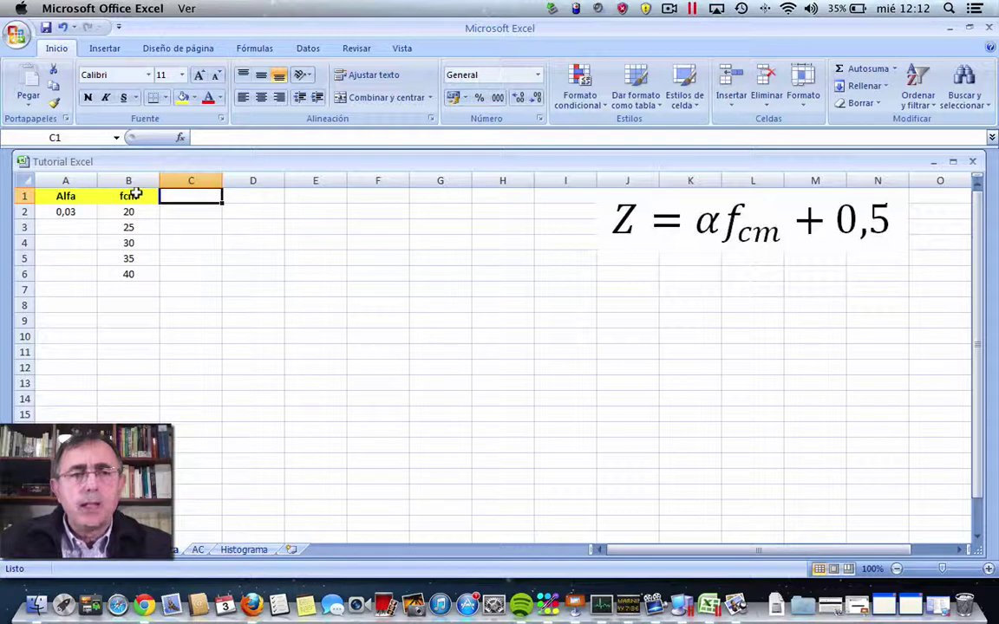
pyautogui.write('Z')
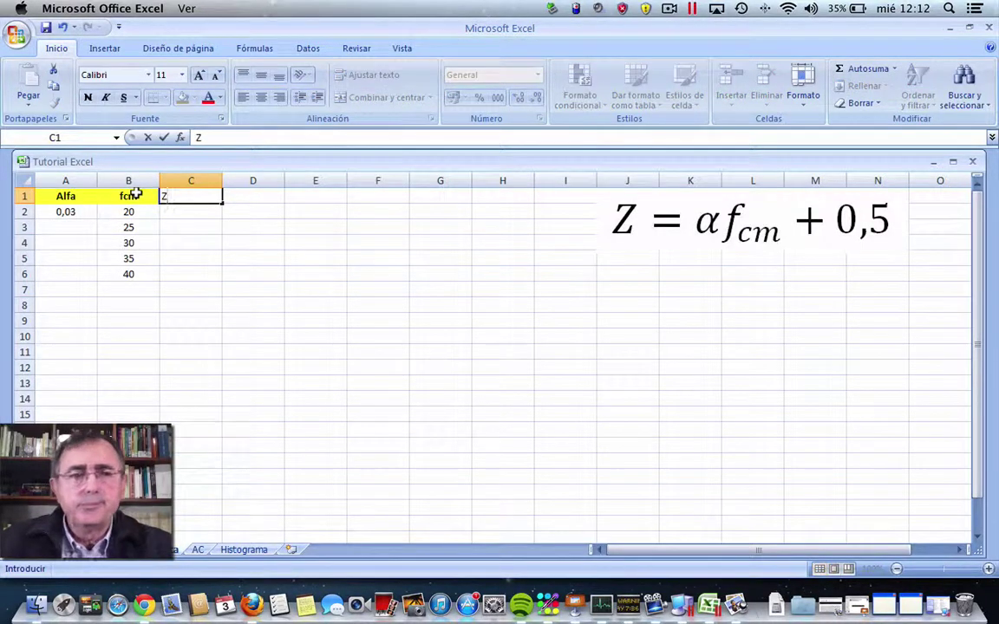
pyautogui.click(190, 226)
# Step: Center column C horizontally and give the Z header in C1 a yellow fill and bold text
pyautogui.click(191, 181)
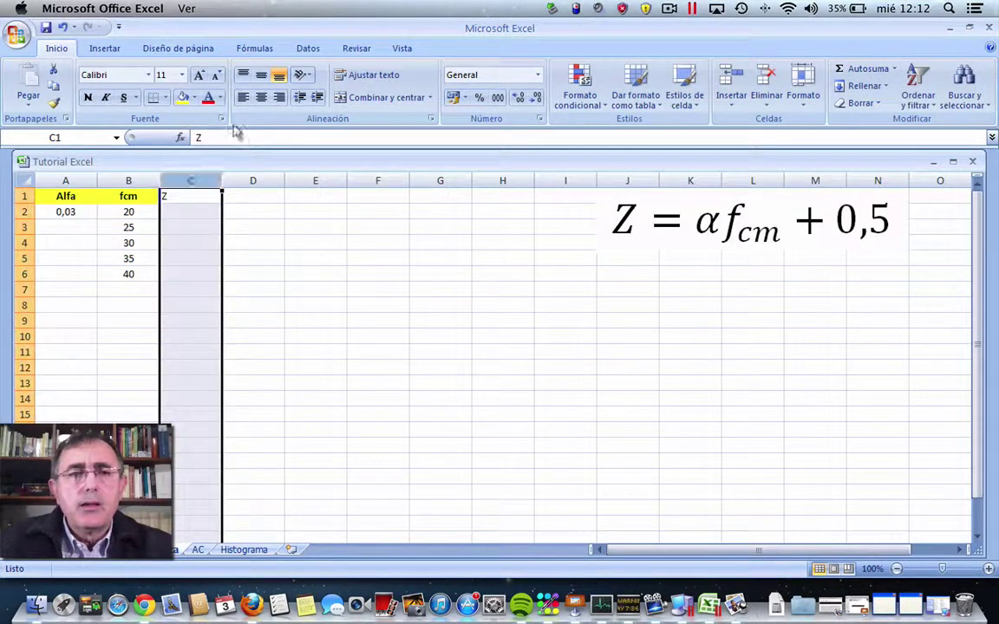
pyautogui.click(261, 97)
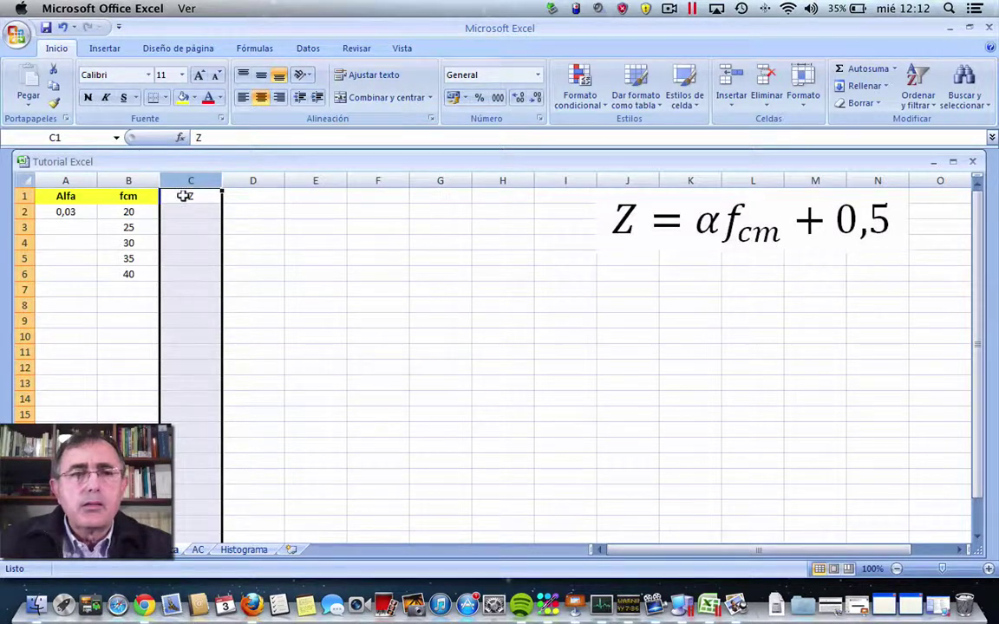
pyautogui.click(185, 196)
pyautogui.click(182, 97)
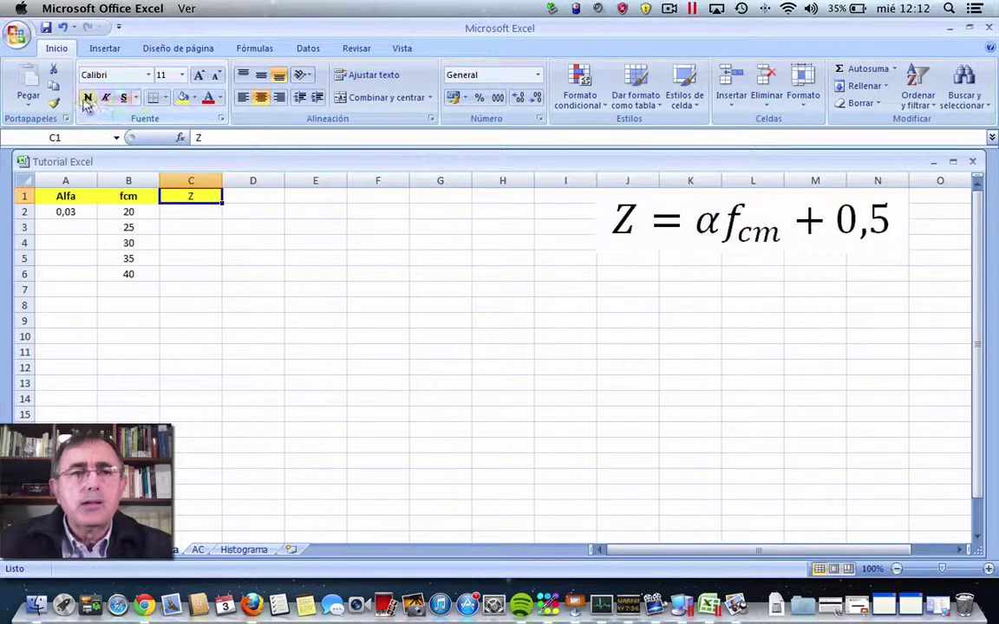
# Step: Enter a formula in C2 that refers to the Alfa value with the absolute reference =$A$2
pyautogui.click(182, 210)
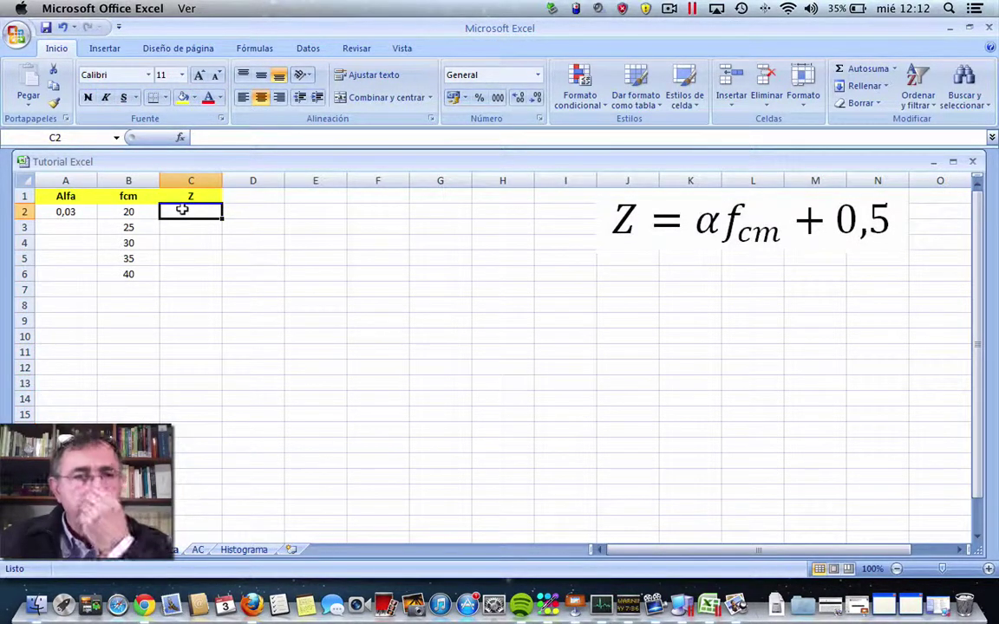
pyautogui.write('=')
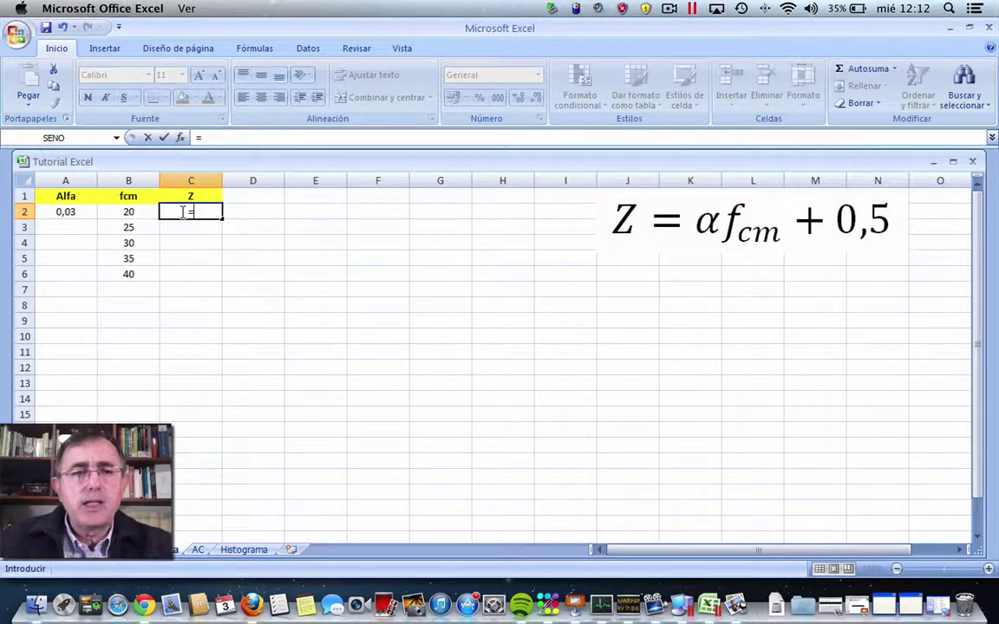
pyautogui.click(52, 211)
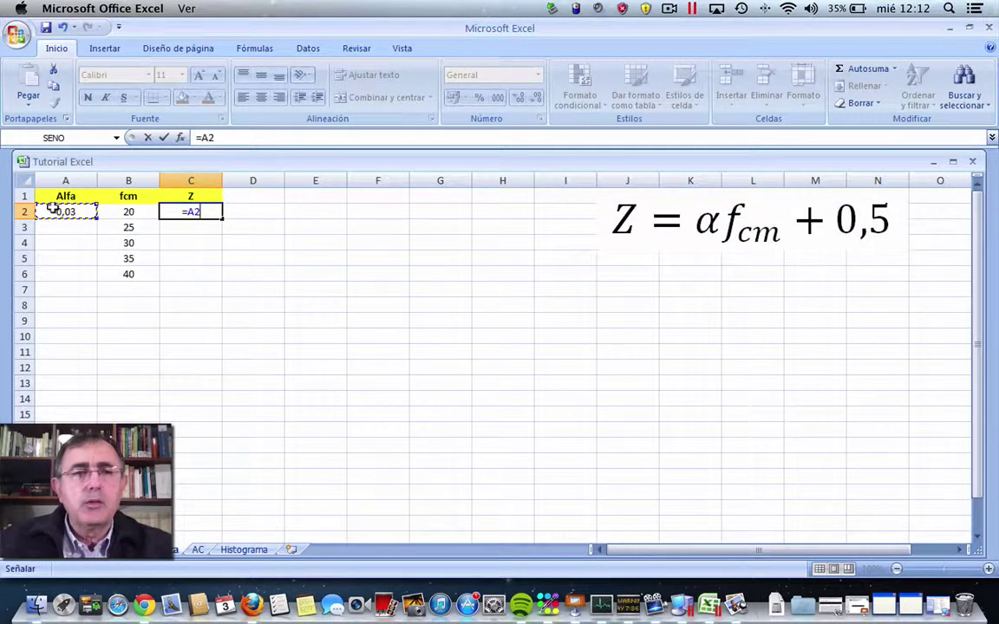
pyautogui.click(186, 212)
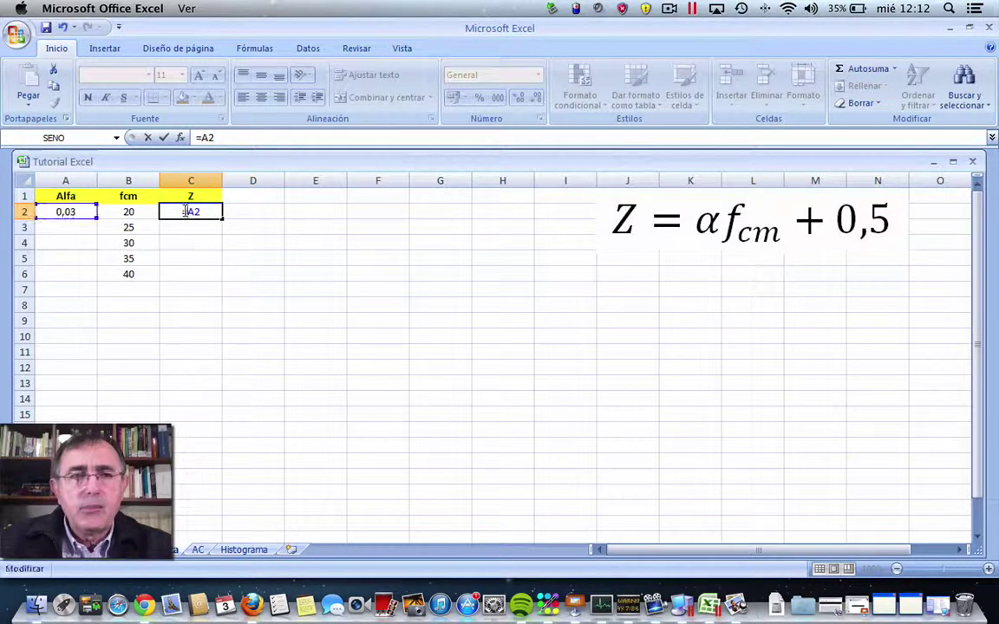
pyautogui.write('$')
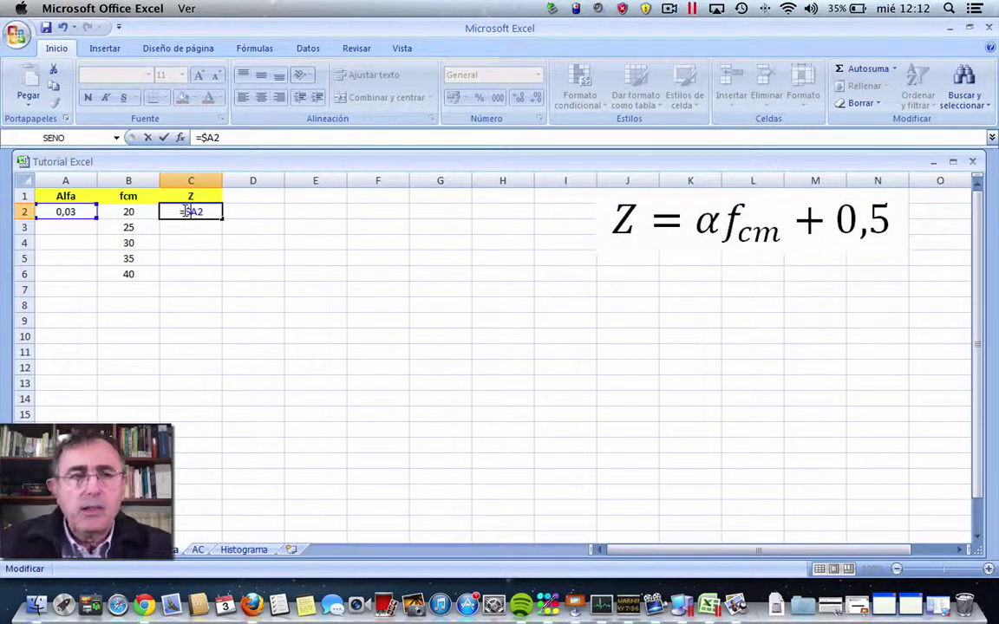
pyautogui.press('Right')
pyautogui.write('$')
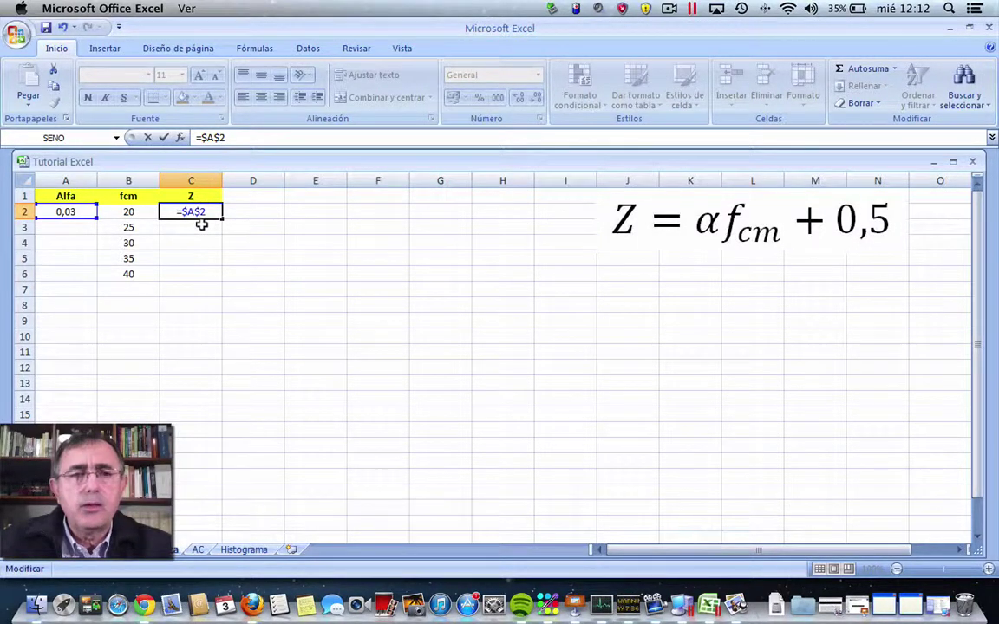
pyautogui.press('Return')
# Step: Extend the formula in C2 to =$A$2*B2+0,5
pyautogui.click(195, 210)
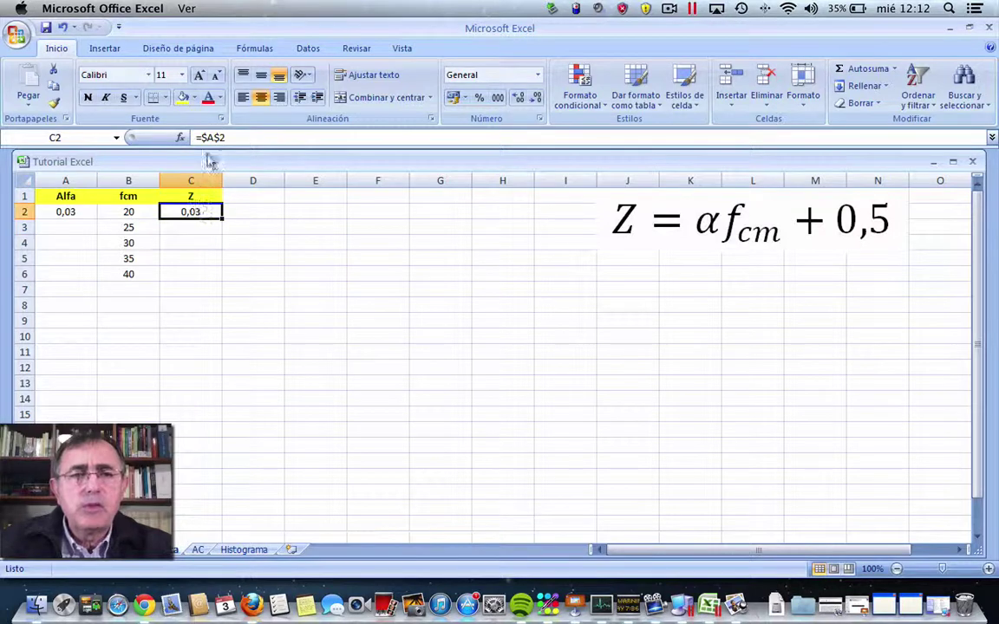
pyautogui.click(256, 151)
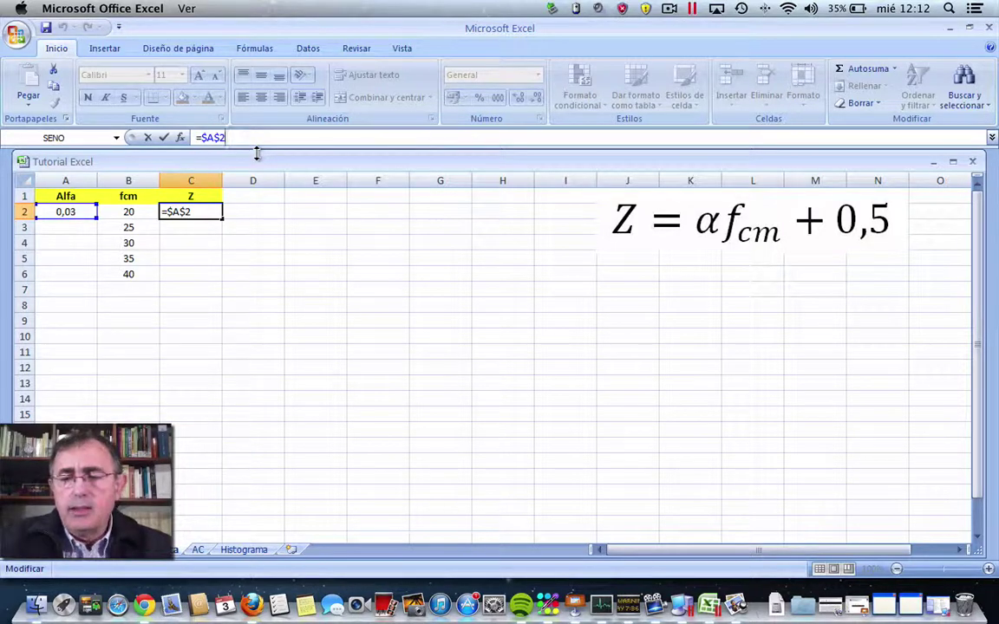
pyautogui.write('*')
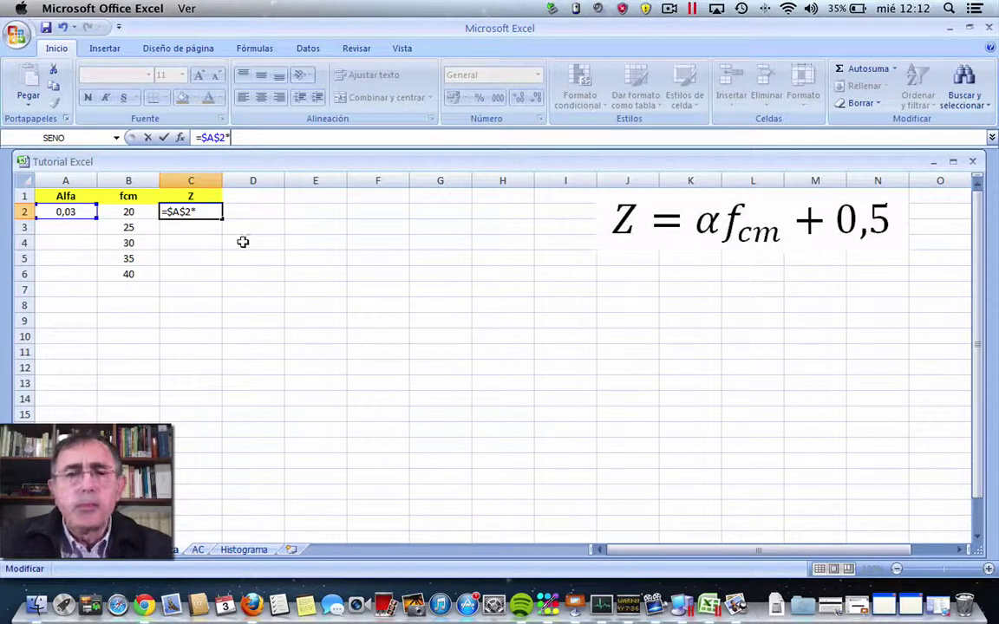
pyautogui.click(119, 209)
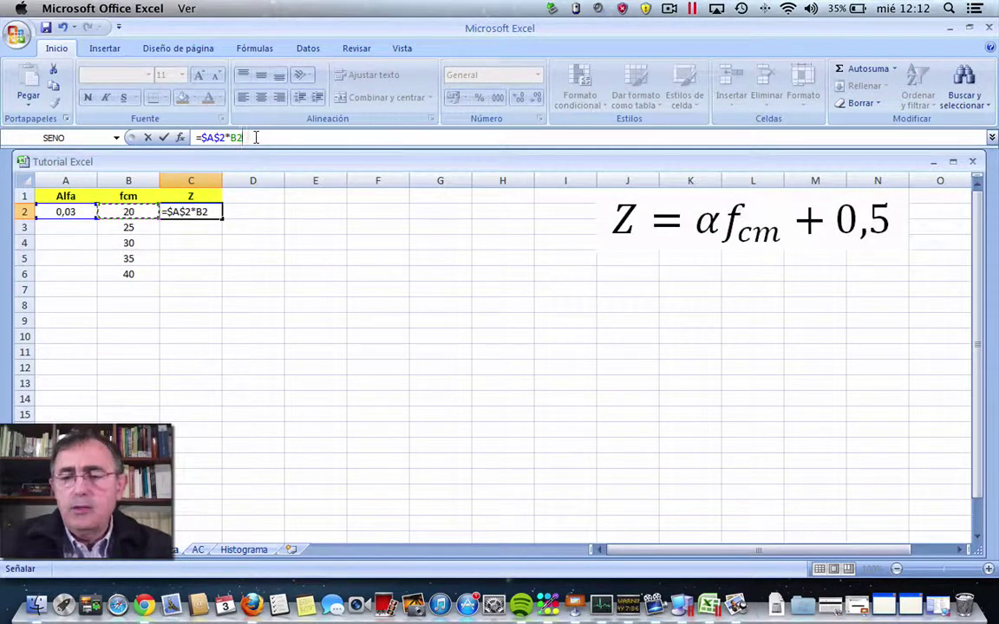
pyautogui.write('+0,')
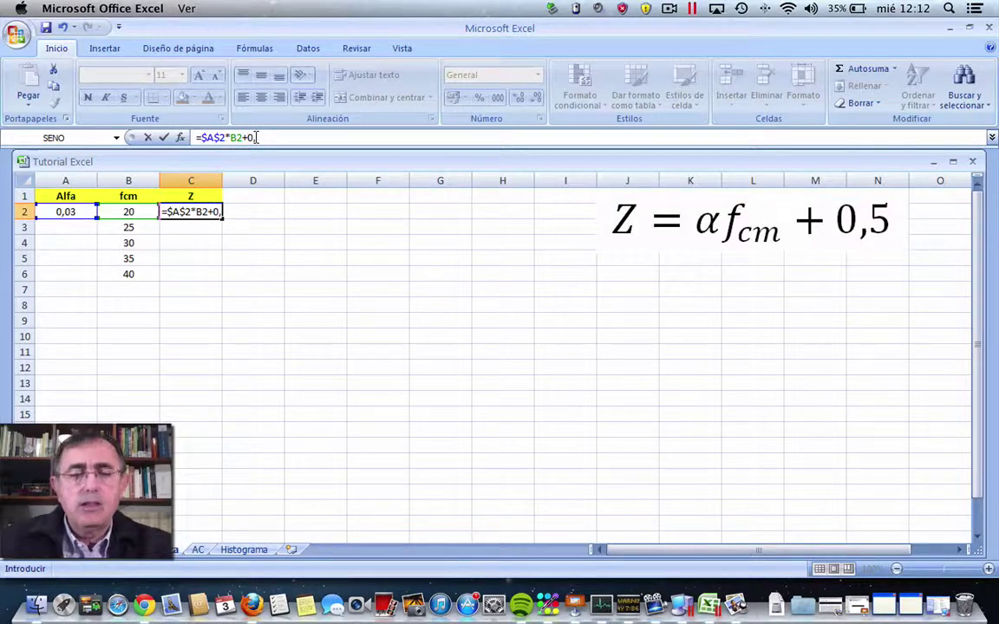
pyautogui.write('5')
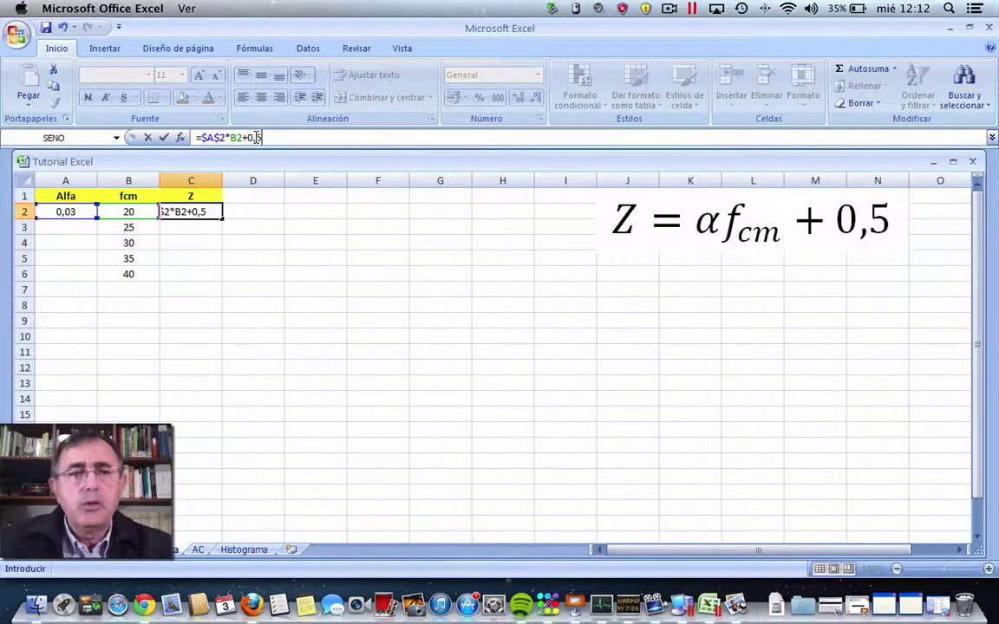
pyautogui.click(163, 139)
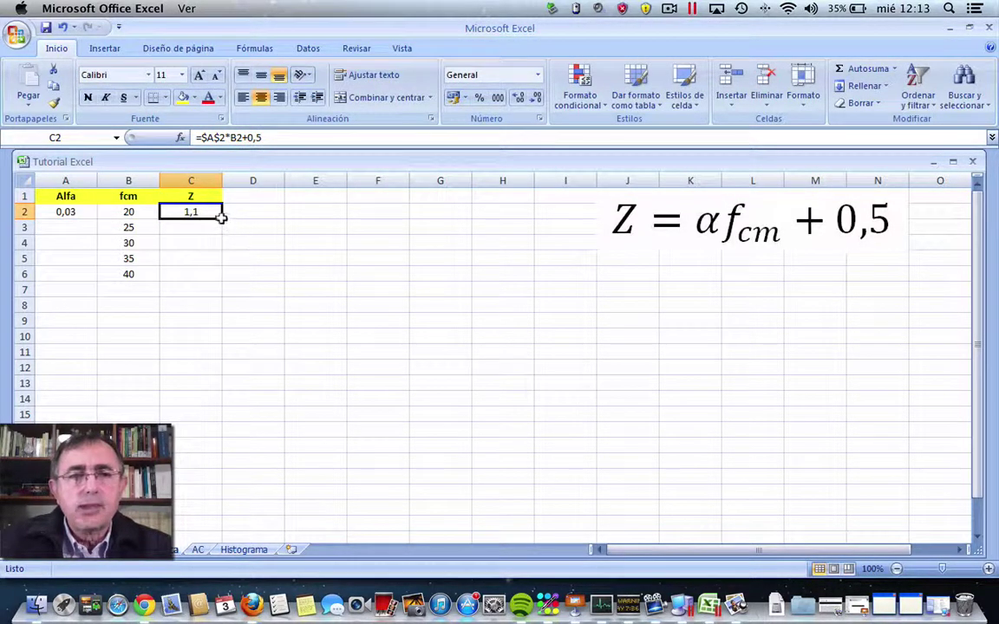
# Step: Fill the Z formula from C2 down to C6 and show the results with two decimal places
pyautogui.moveTo(221, 218); pyautogui.dragTo(211, 275)
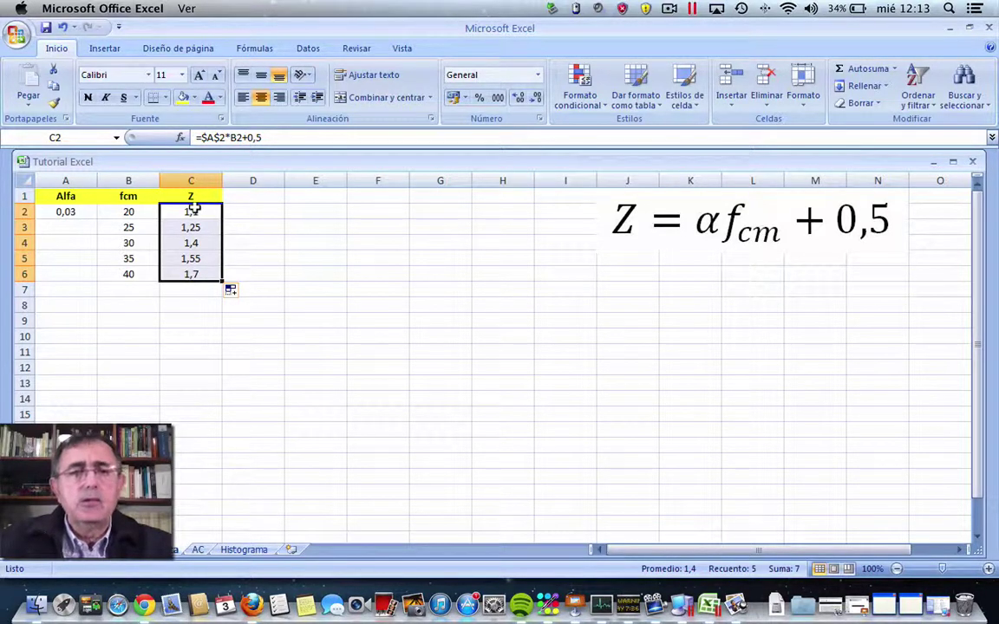
pyautogui.click(531, 101)
pyautogui.click(517, 100)
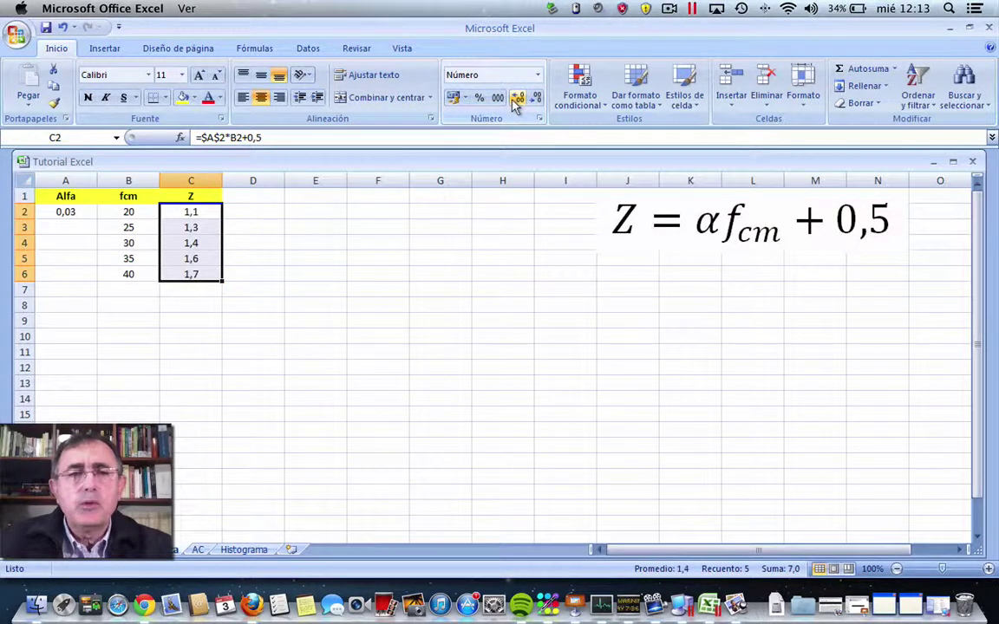
pyautogui.click(516, 100)
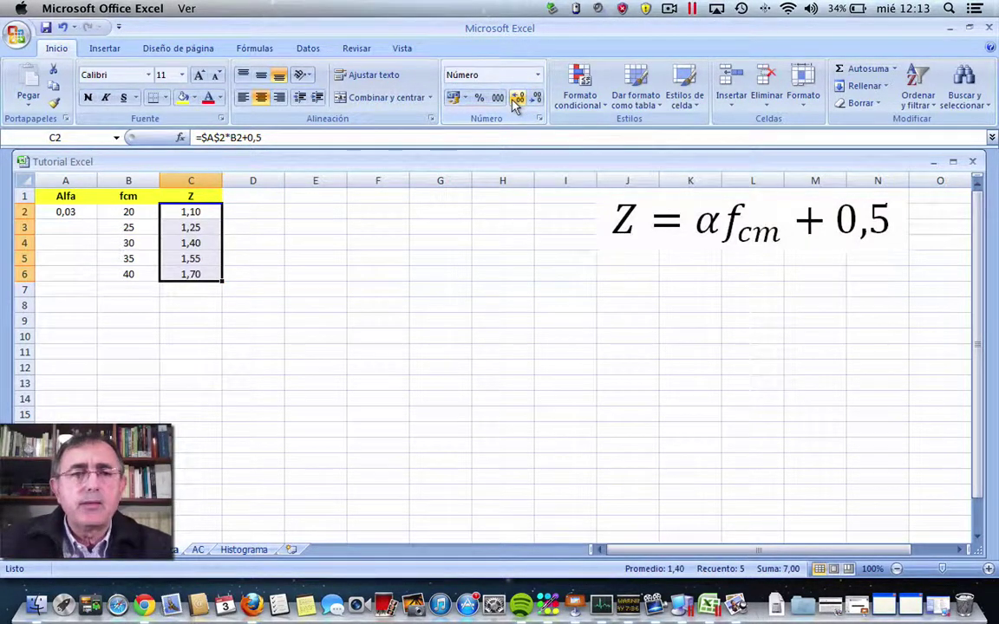
# Step: Insert a markers-only scatter chart from the fcm and Z values in B2:C6
pyautogui.click(356, 257)
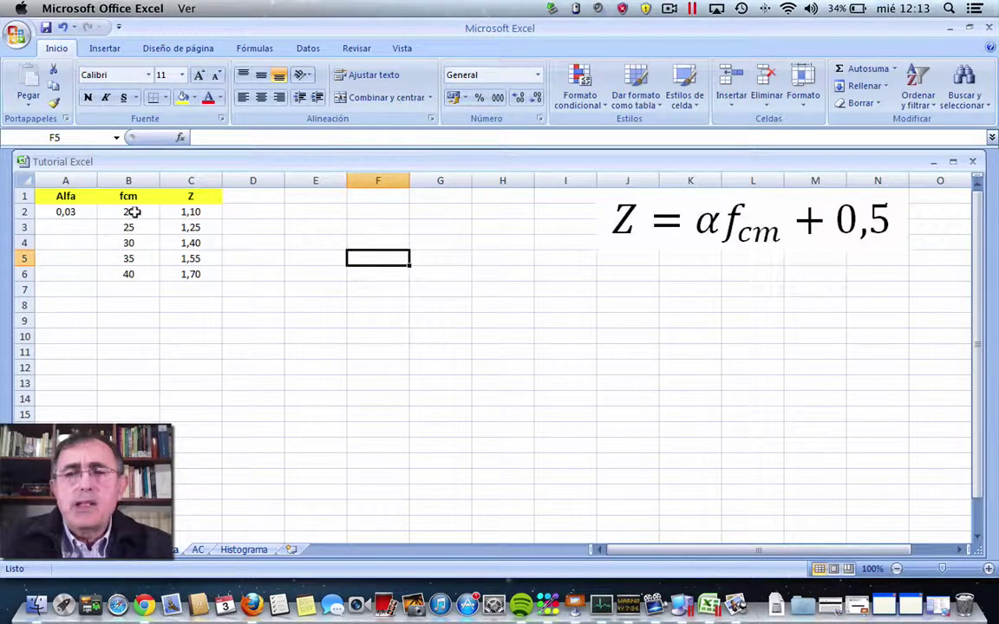
pyautogui.moveTo(129, 212); pyautogui.dragTo(173, 272)
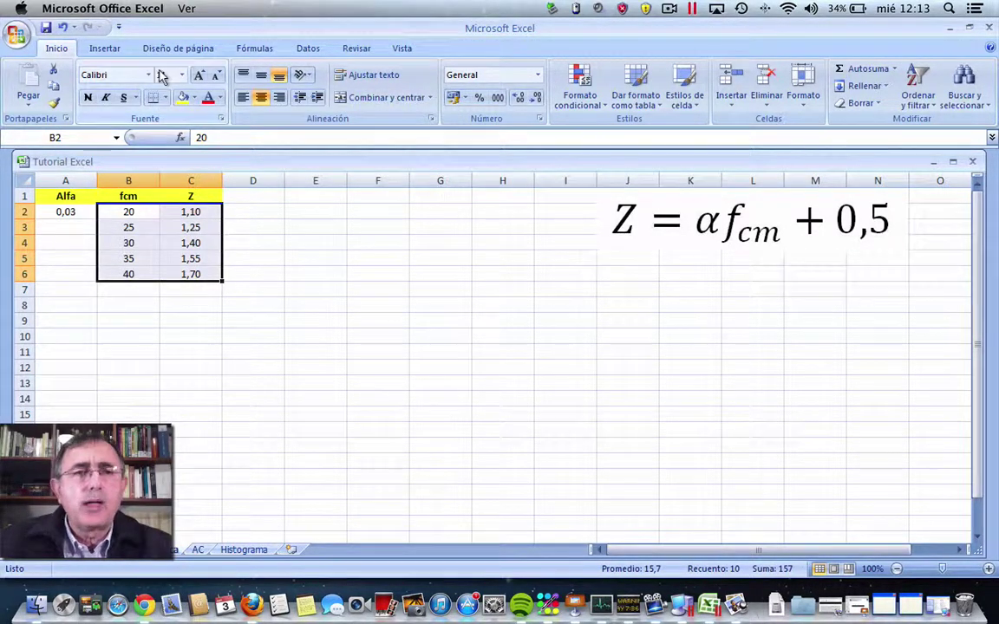
pyautogui.click(100, 52)
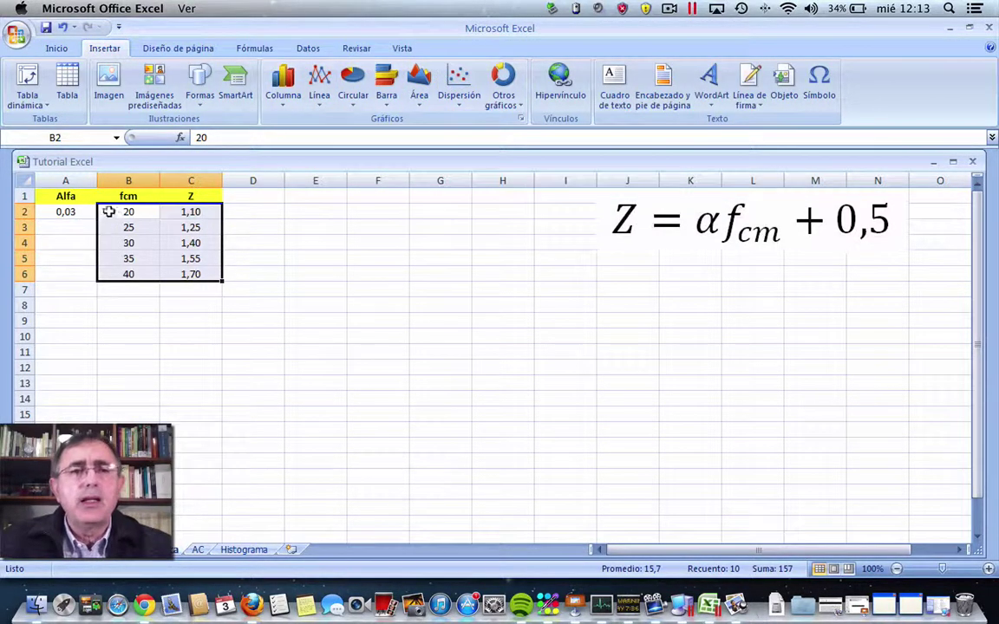
pyautogui.click(451, 83)
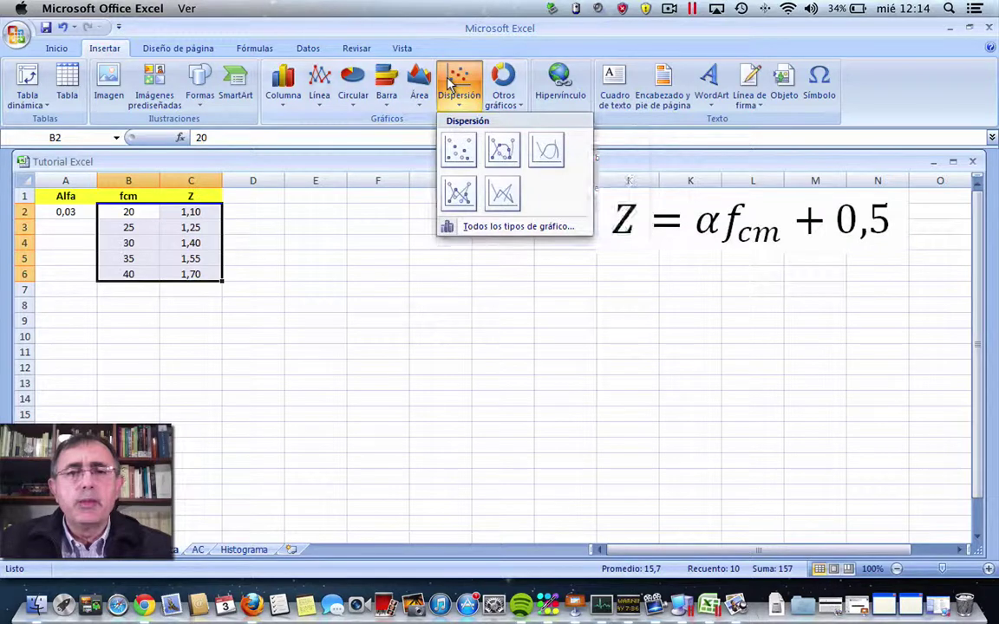
pyautogui.click(447, 153)
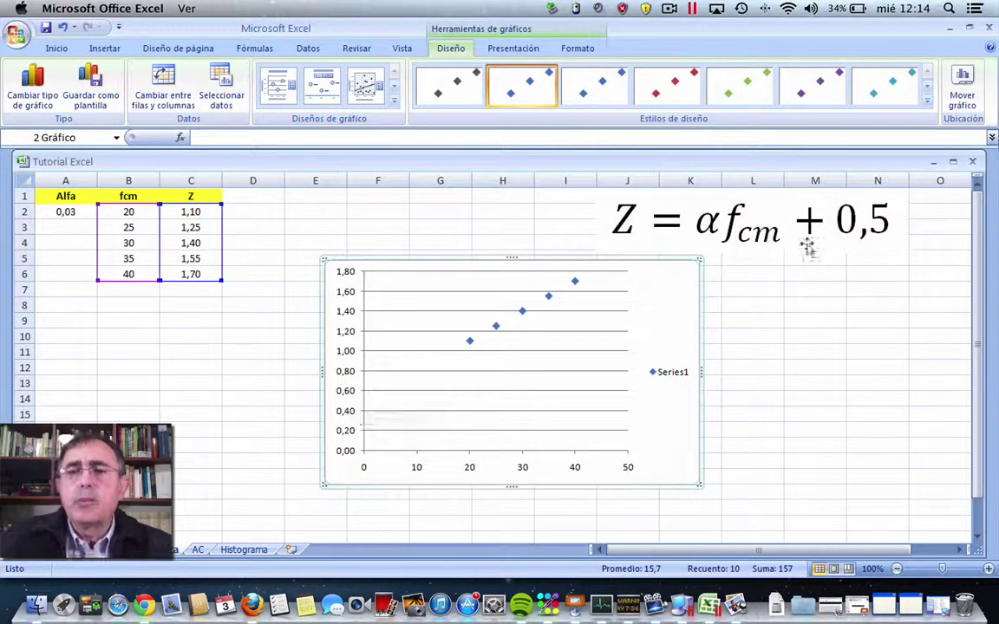
# Step: Try to insert a smooth-line scatter chart with an empty cell selected, and apply the first, grey chart style
pyautogui.click(789, 284)
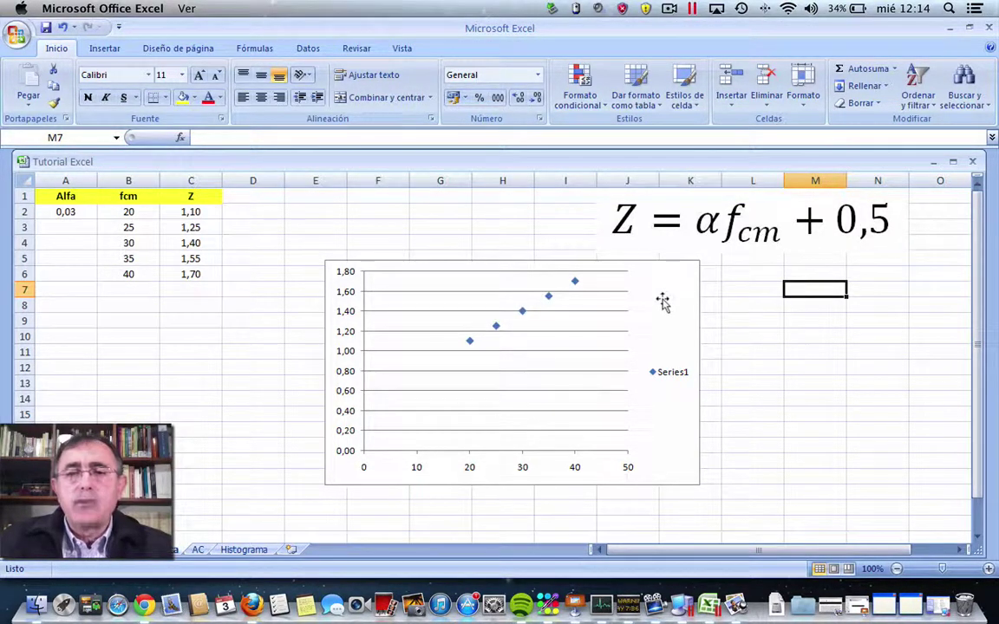
pyautogui.click(87, 54)
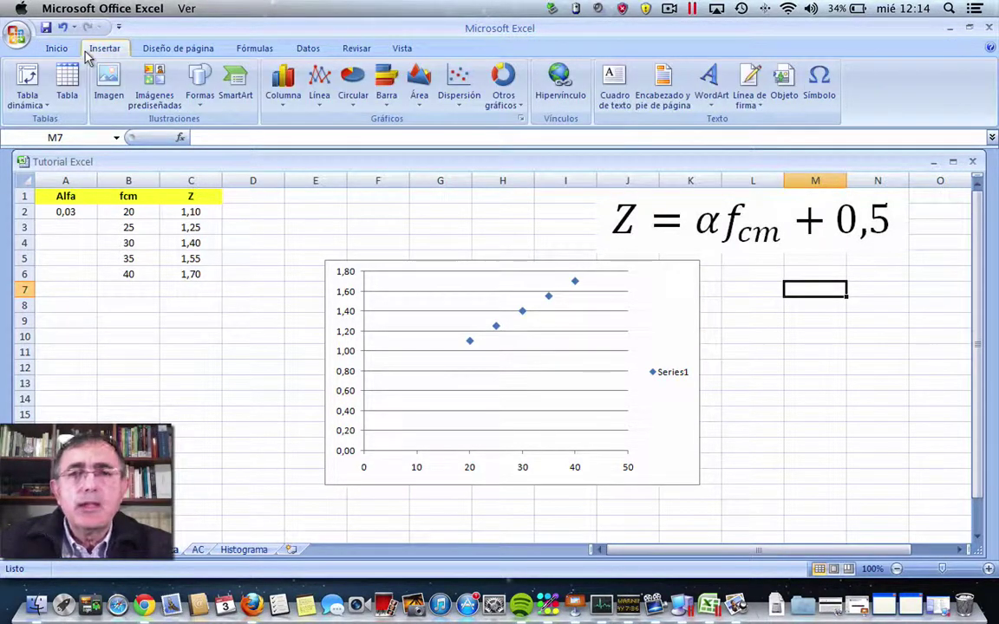
pyautogui.click(458, 86)
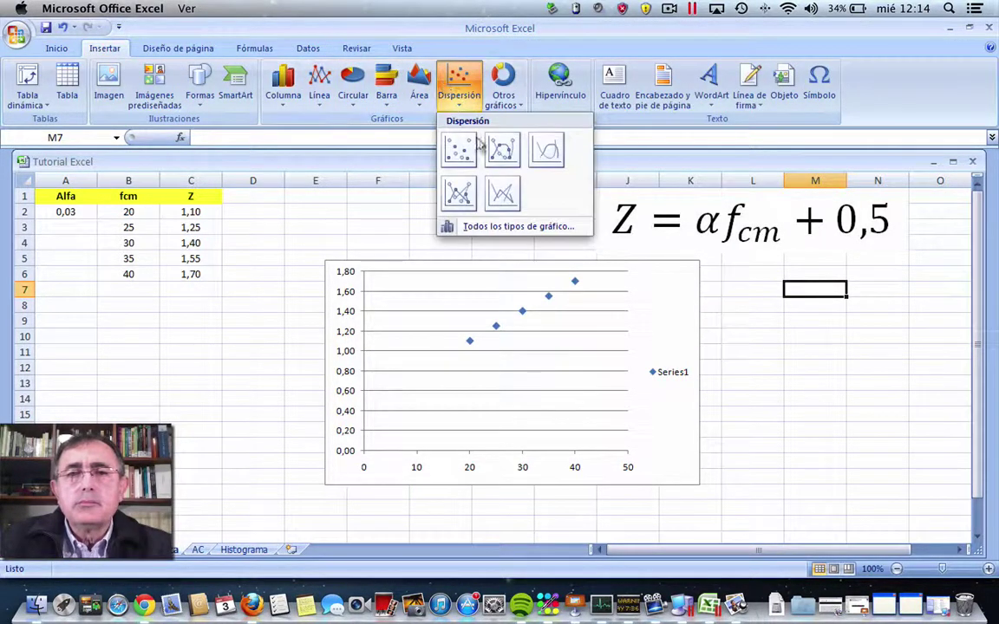
pyautogui.click(533, 152)
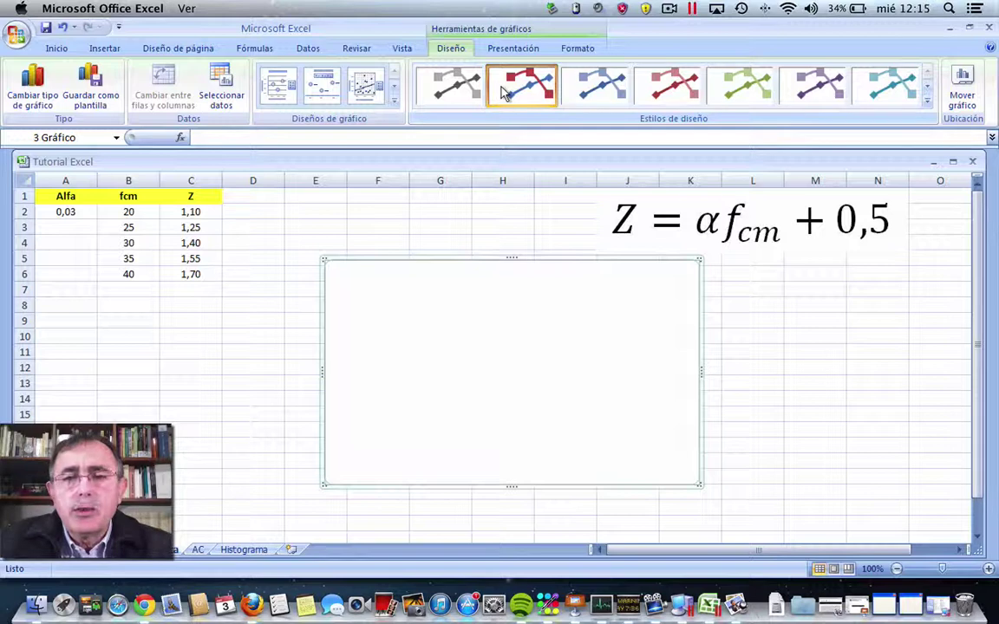
pyautogui.click(452, 89)
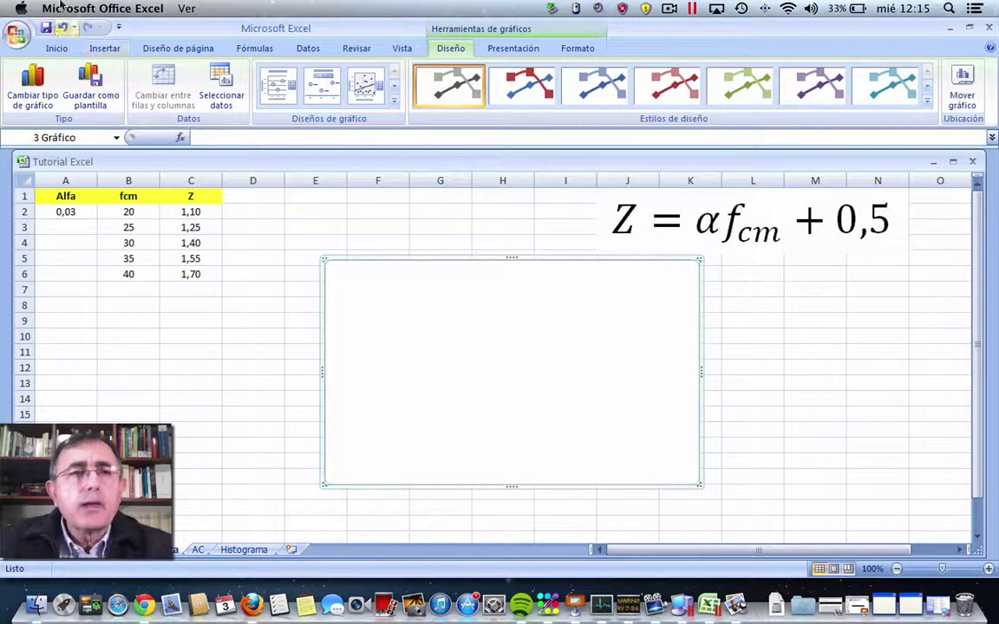
# Step: Undo the chart style change and the insertion of the blank smooth-line chart
pyautogui.click(60, 28)
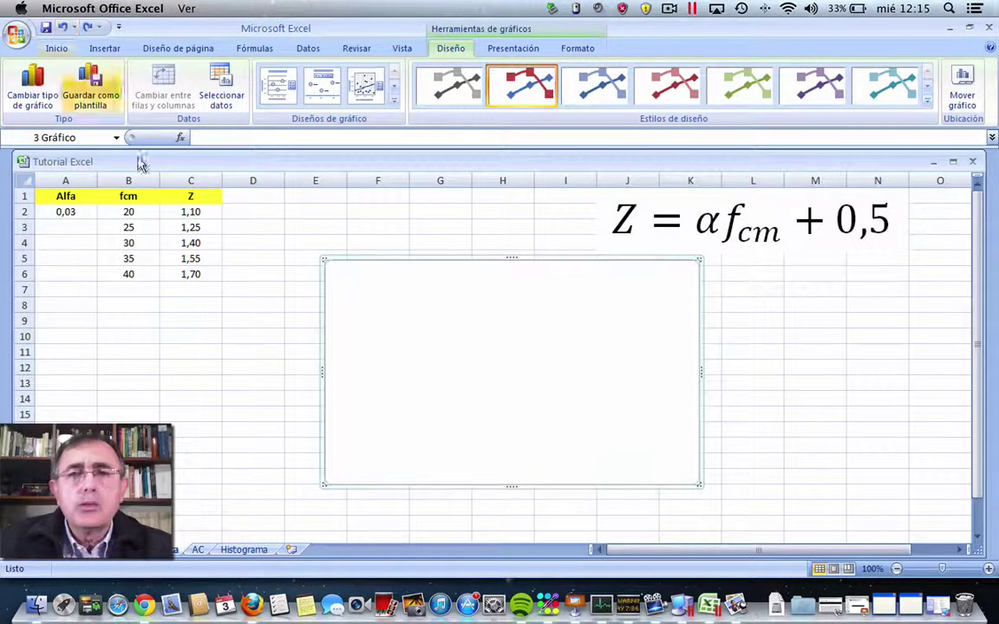
pyautogui.click(208, 319)
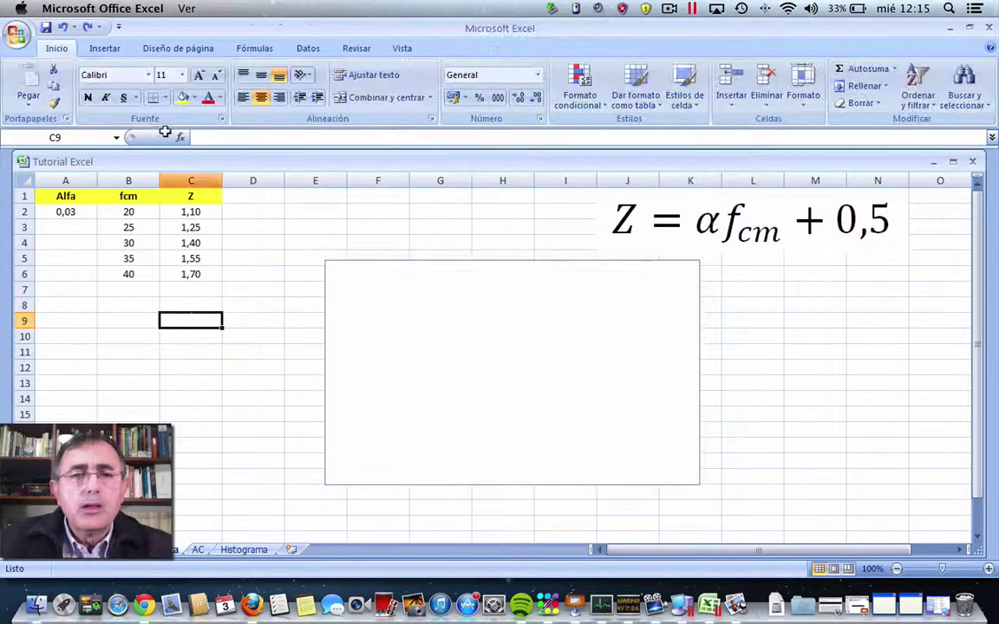
pyautogui.click(61, 28)
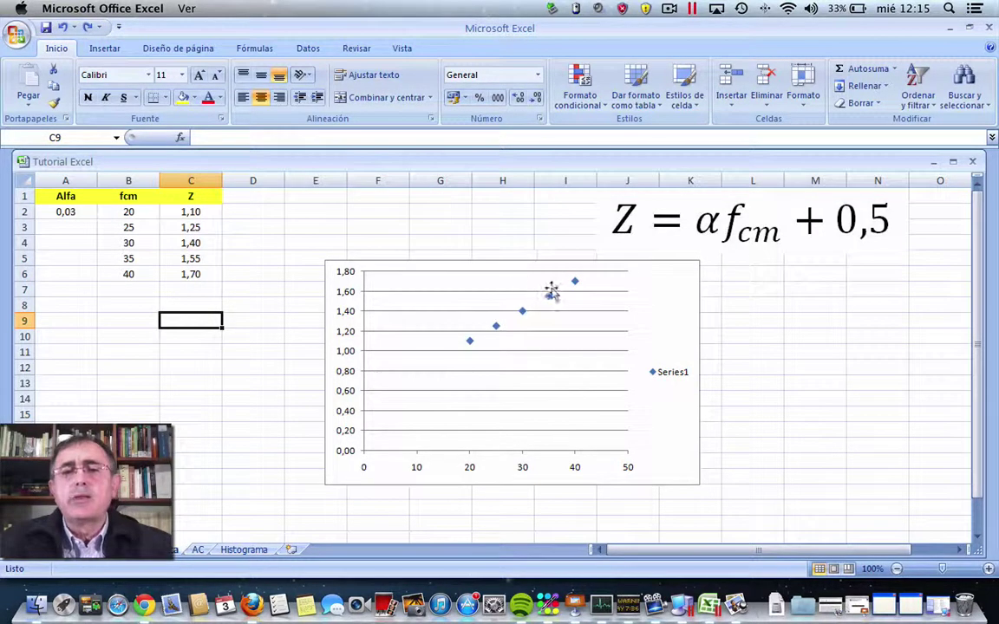
# Step: Change the fcm–Z scatter chart to the scatter subtype with smooth lines and no markers
pyautogui.click(661, 292)
pyautogui.rightClick(660, 292)
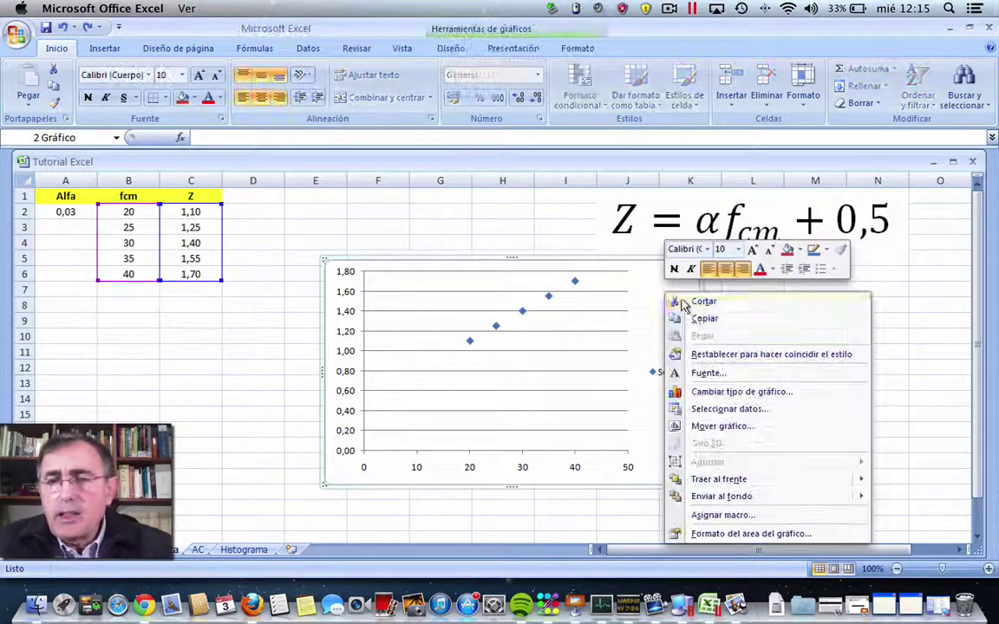
pyautogui.click(718, 398)
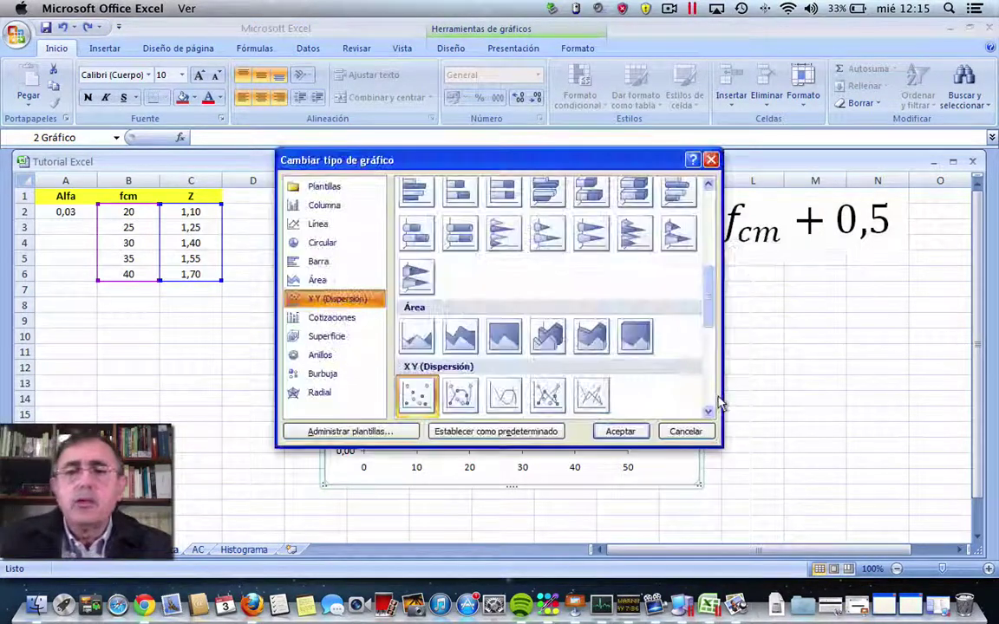
pyautogui.click(503, 399)
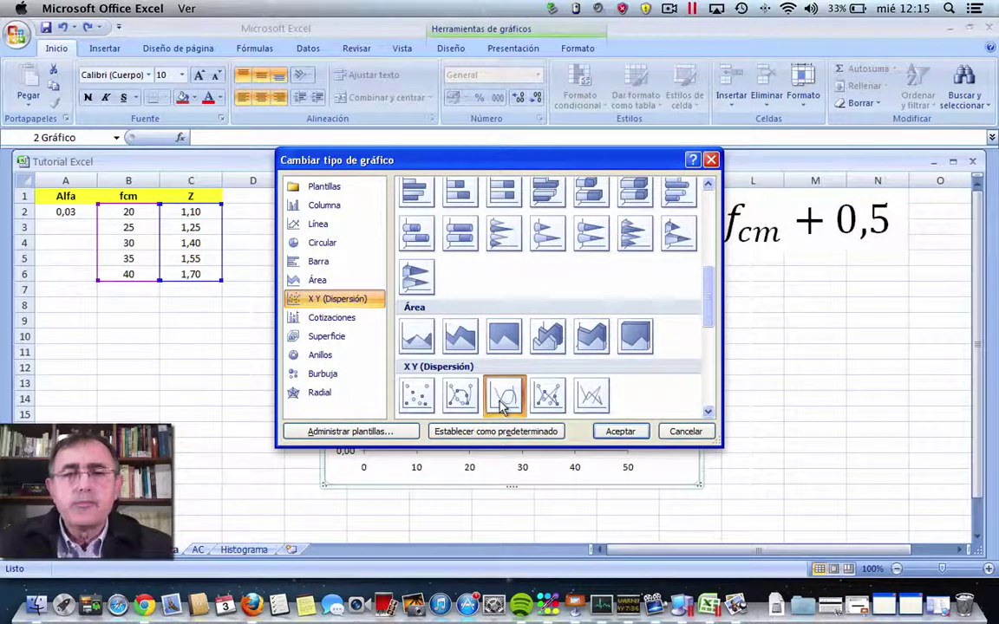
pyautogui.click(608, 431)
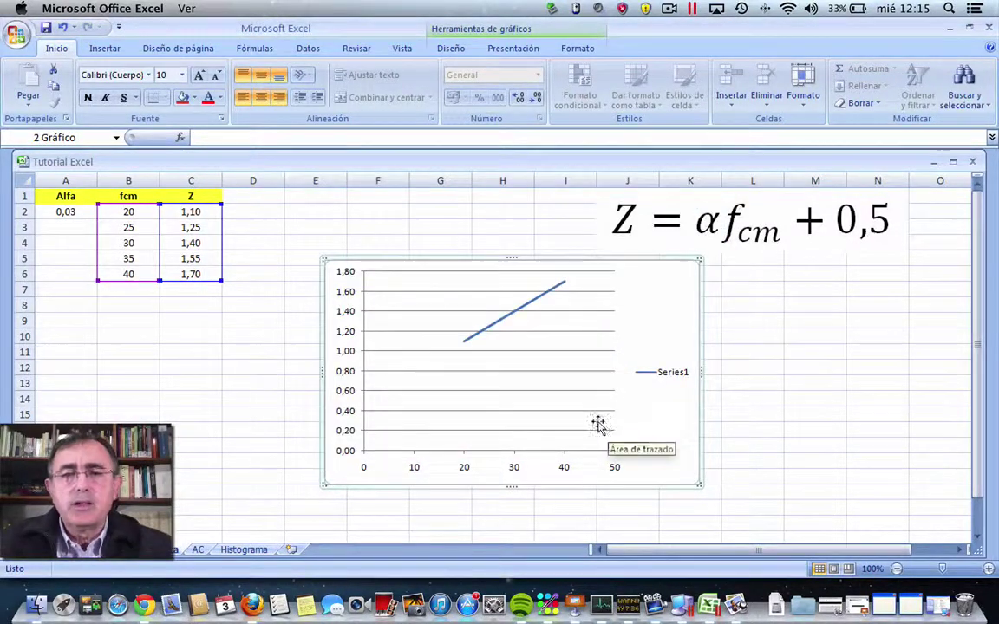
# Step: Change the fcm–Z chart's type to scatter with straight lines and markers
pyautogui.rightClick(678, 293)
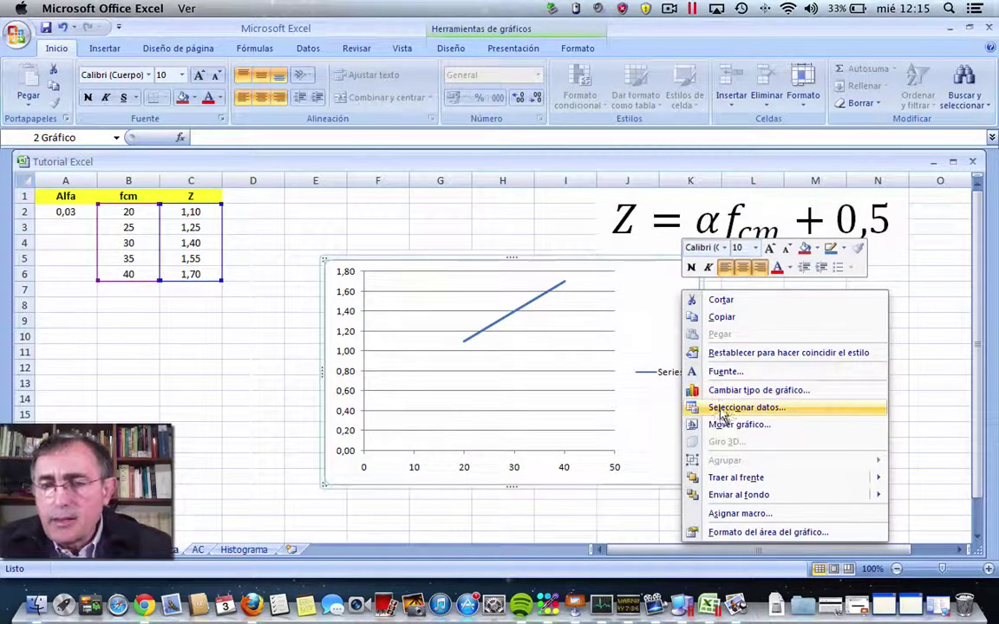
pyautogui.click(723, 394)
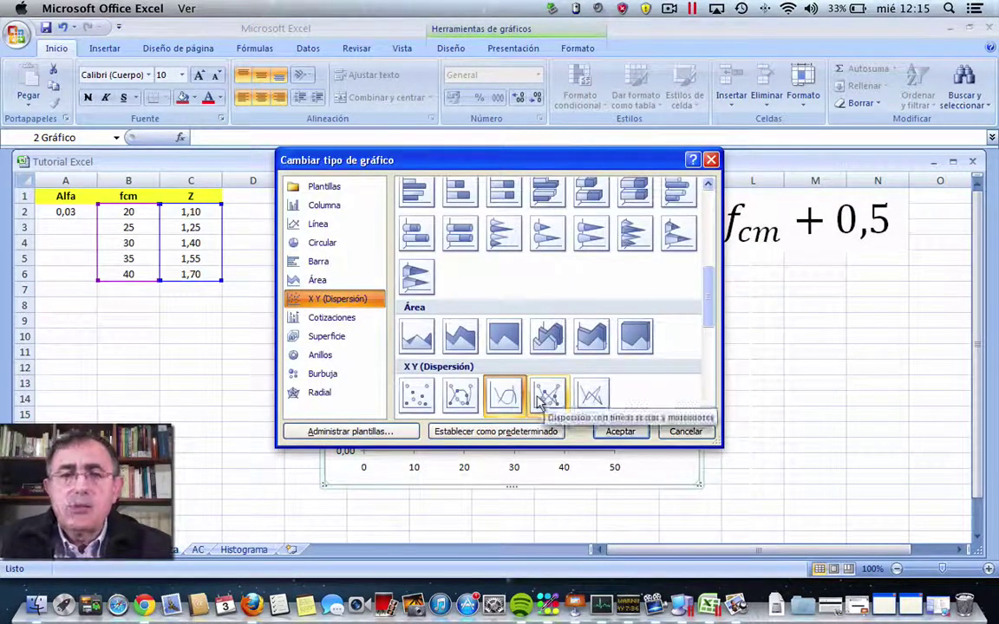
pyautogui.click(546, 396)
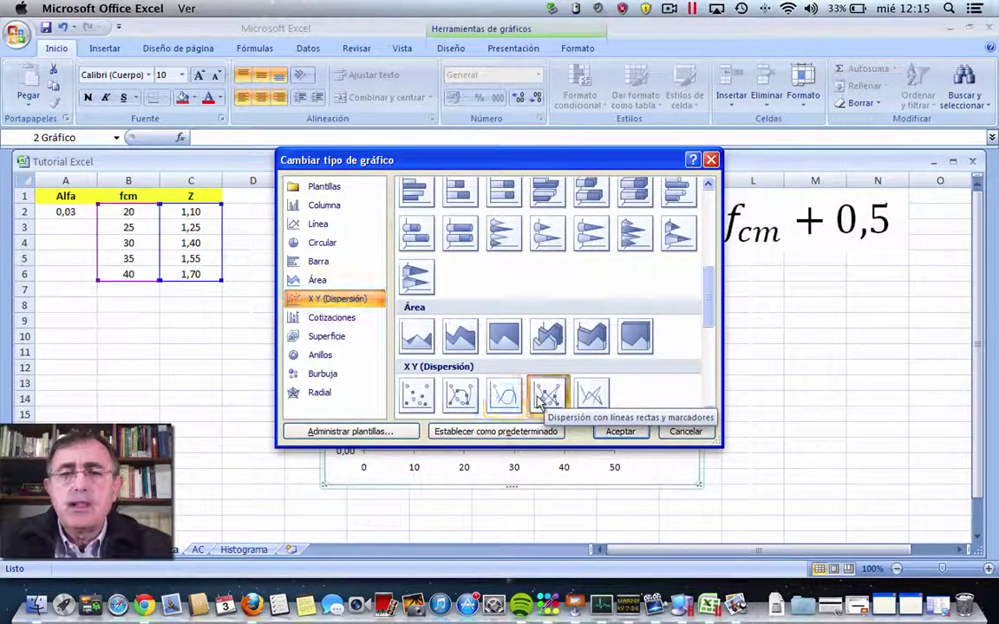
pyautogui.click(620, 431)
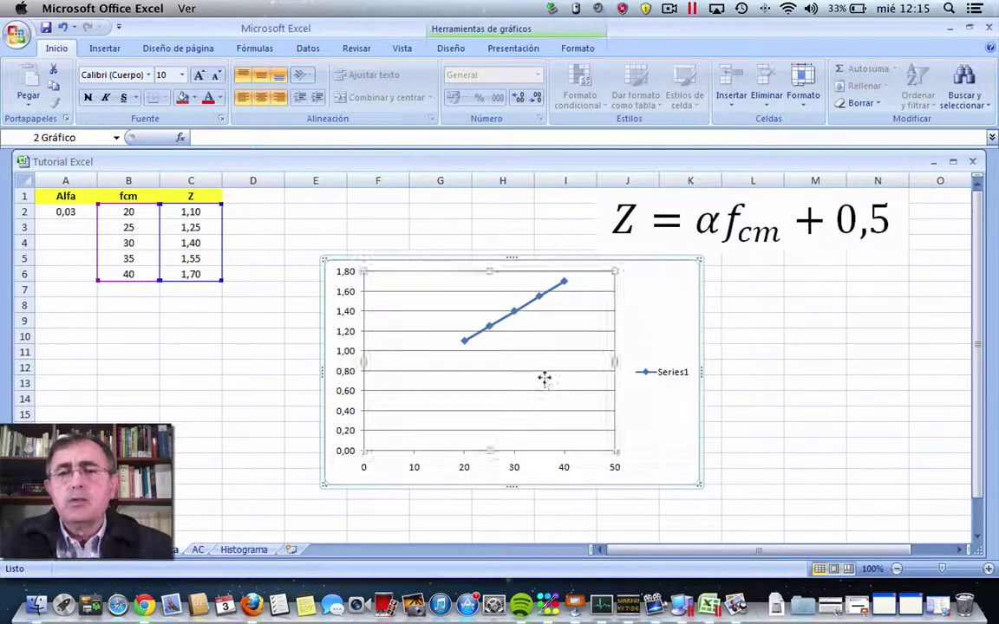